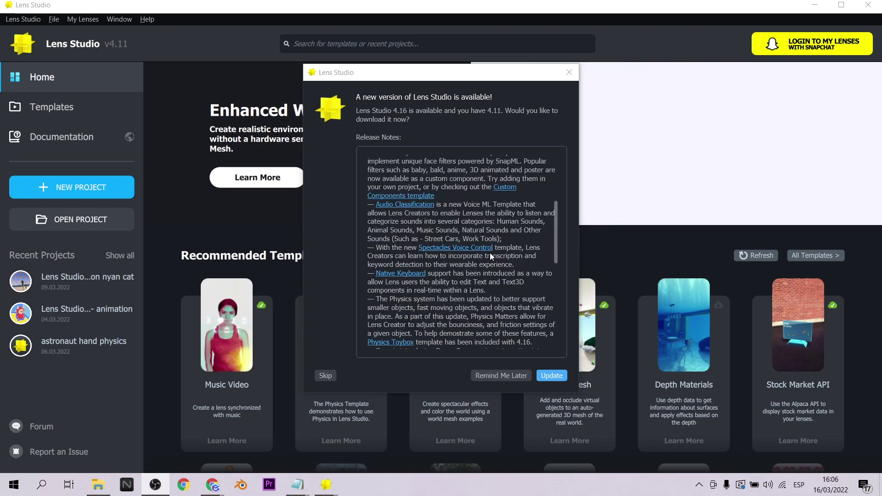
Review the new version's release notes, then log in with the Snapchat account and authorize the connection to Lens Studio
{"action": "scroll", "coordinate": [518, 275], "scroll_direction": "up", "scroll_amount": 9}
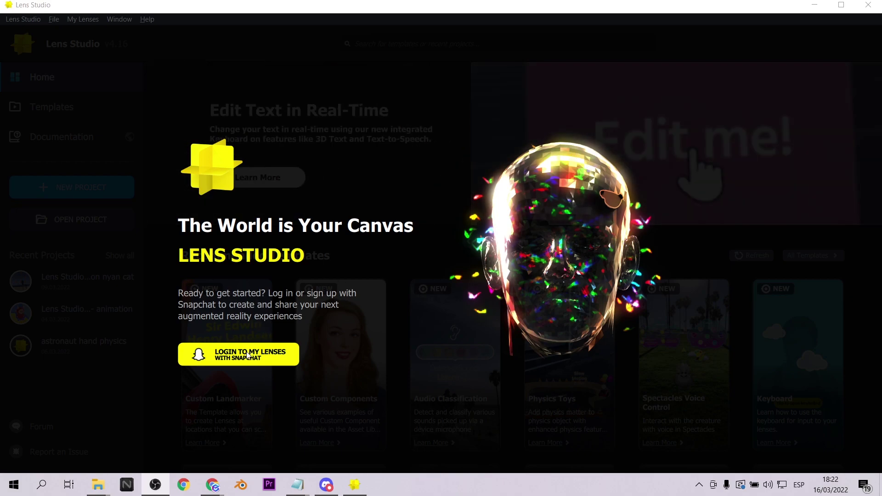
{"action": "left_click", "coordinate": [238, 355]}
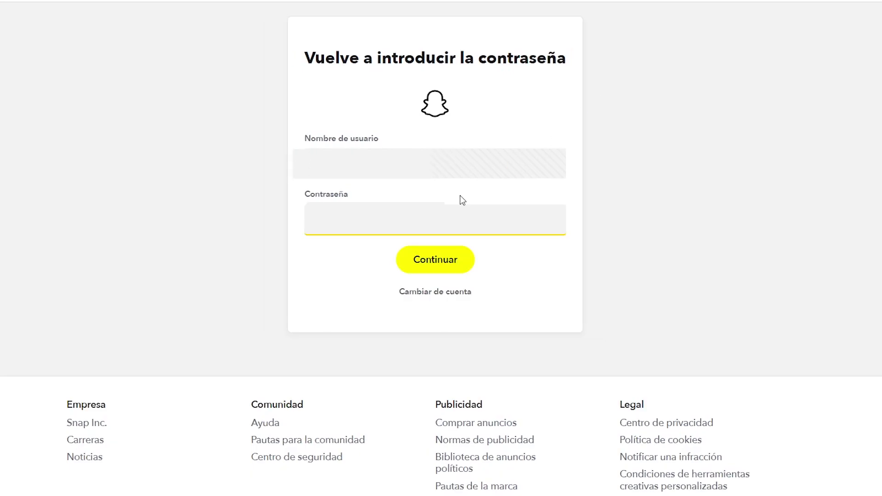
{"action": "left_click", "coordinate": [441, 260]}
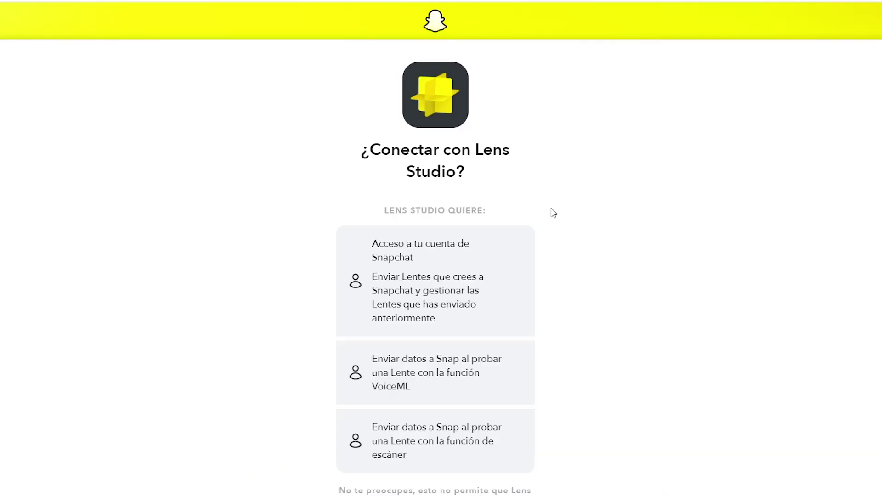
{"action": "scroll", "coordinate": [553, 212], "scroll_direction": "down", "scroll_amount": 8}
{"action": "left_click", "coordinate": [467, 198]}
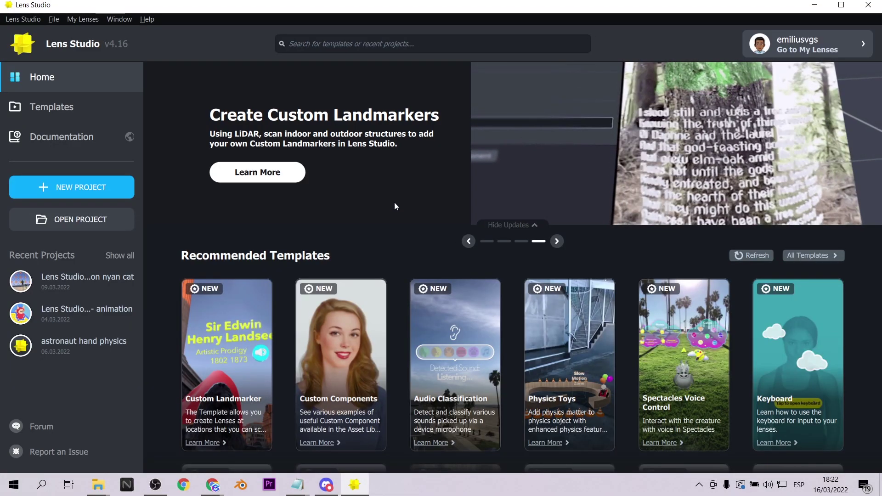
Browse the recommended templates, open the Custom Landmarker template and select its Custom Landmarker Creator [SCAN_ME] resource
{"action": "scroll", "coordinate": [395, 204], "scroll_direction": "down", "scroll_amount": 1}
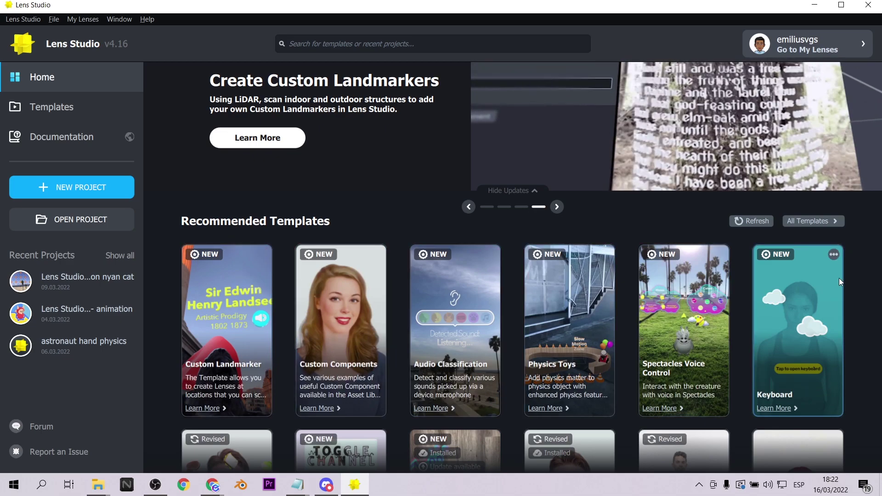
{"action": "scroll", "coordinate": [839, 277], "scroll_direction": "down", "scroll_amount": 2}
{"action": "scroll", "coordinate": [283, 260], "scroll_direction": "down", "scroll_amount": 3}
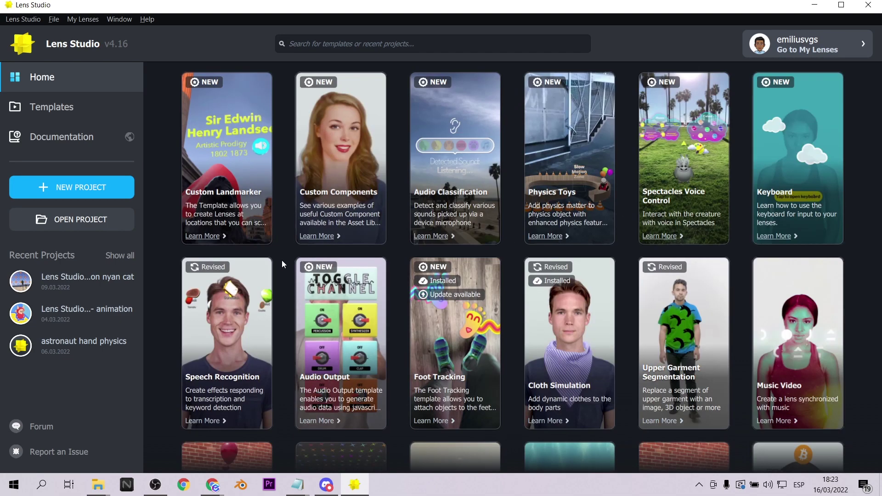
{"action": "scroll", "coordinate": [283, 261], "scroll_direction": "up", "scroll_amount": 6}
{"action": "scroll", "coordinate": [284, 229], "scroll_direction": "down", "scroll_amount": 3}
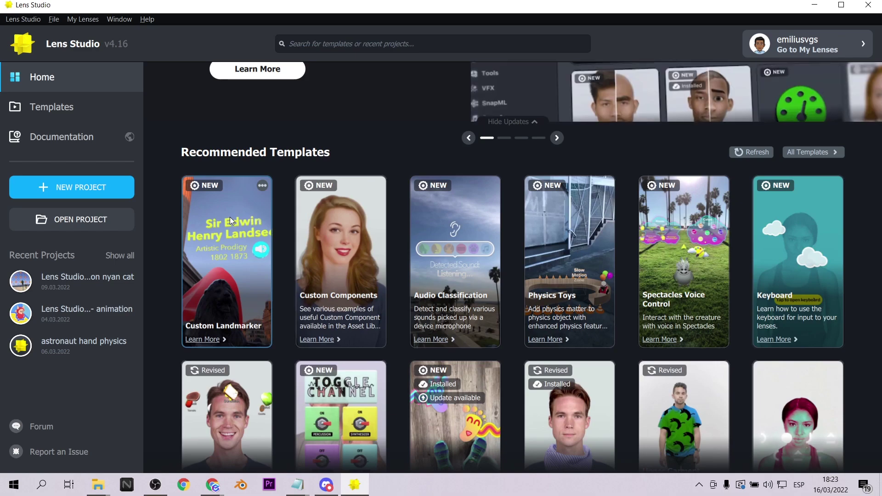
{"action": "left_click", "coordinate": [260, 211]}
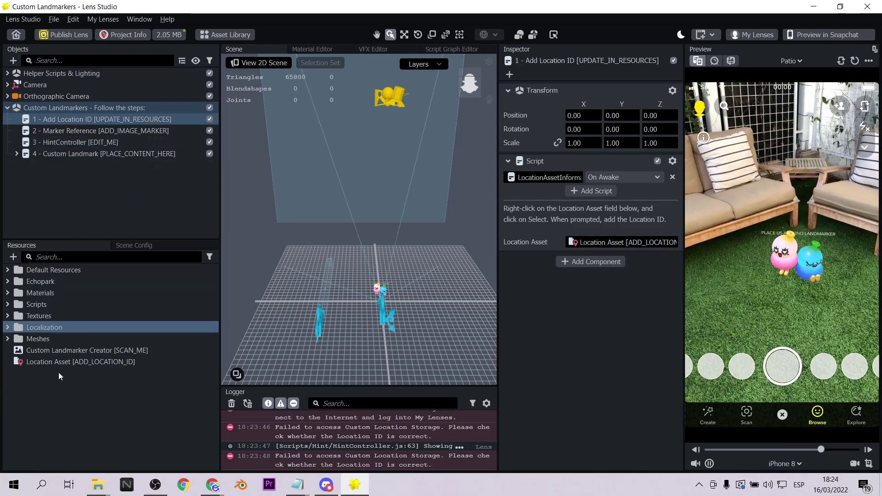
{"action": "left_click", "coordinate": [88, 348]}
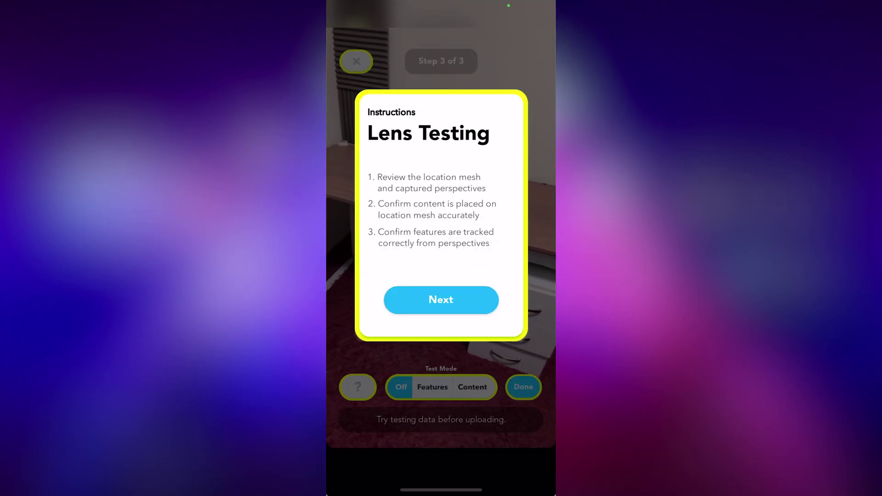
Test the scanned location with the Features and Content test modes and finish the lens testing
{"action": "left_click", "coordinate": [441, 300]}
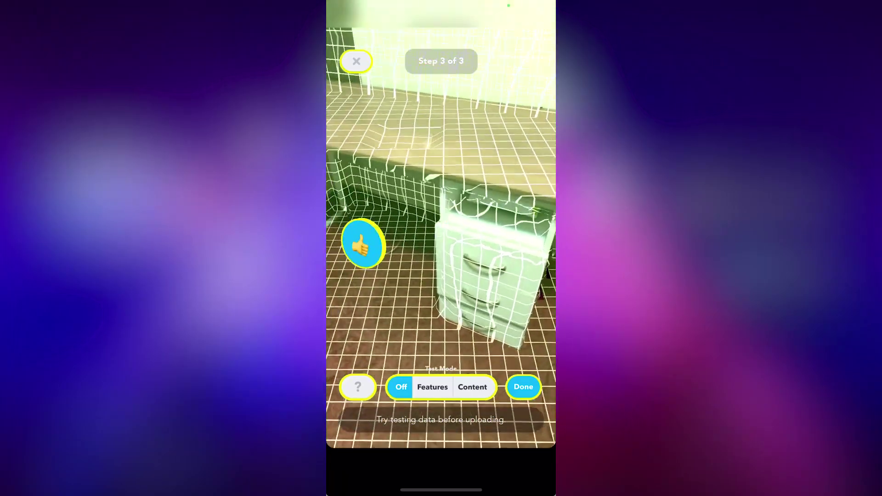
{"action": "left_click", "coordinate": [433, 387]}
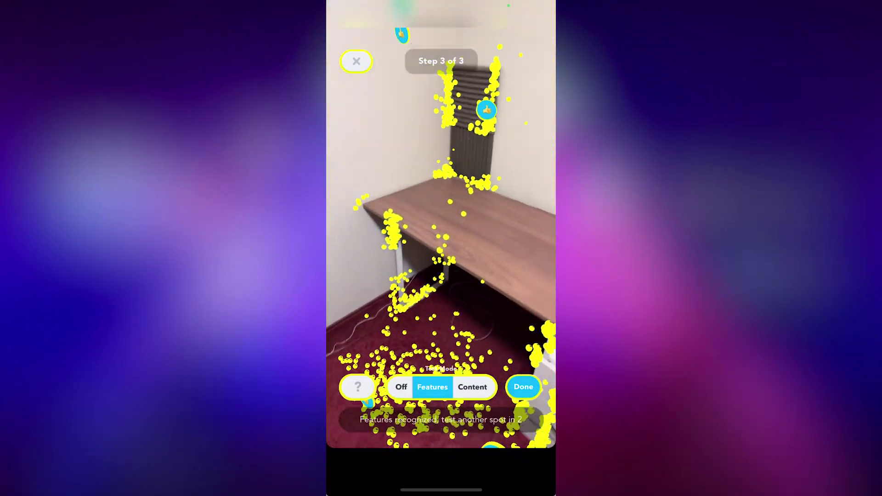
{"action": "left_click", "coordinate": [472, 388]}
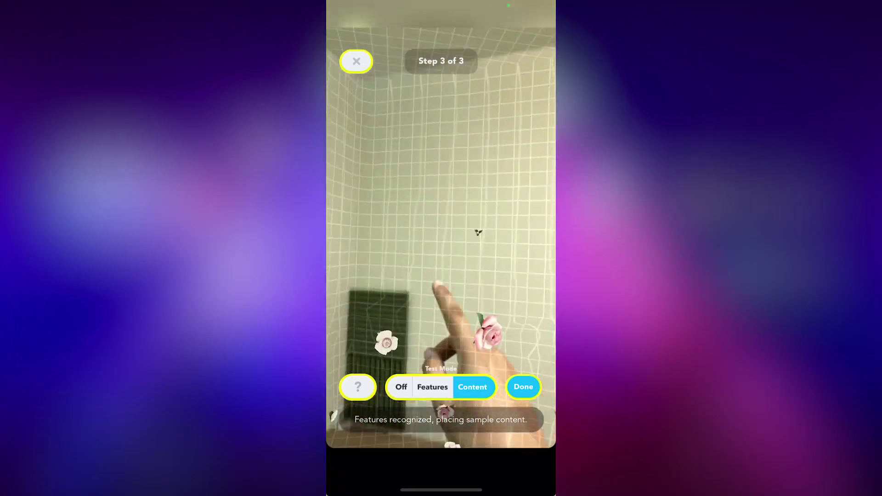
{"action": "left_click", "coordinate": [433, 387]}
{"action": "left_click", "coordinate": [472, 387]}
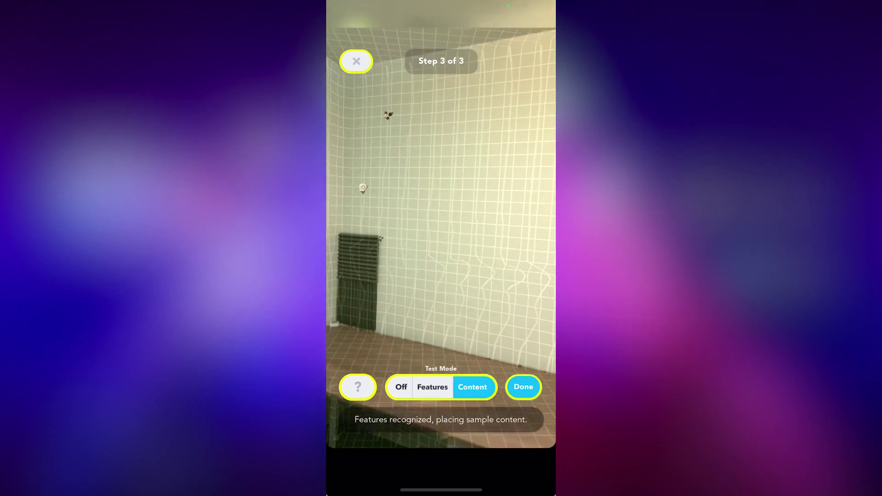
{"action": "left_click", "coordinate": [523, 387]}
Enter a name for the scanned location and submit it
{"action": "key", "text": "BackSpace"}
{"action": "type", "text": "pl"}
{"action": "key", "text": "BackSpace"}
{"action": "key", "text": "BackSpace"}
{"action": "type", "text": "kplace"}
{"action": "key", "text": "Return"}
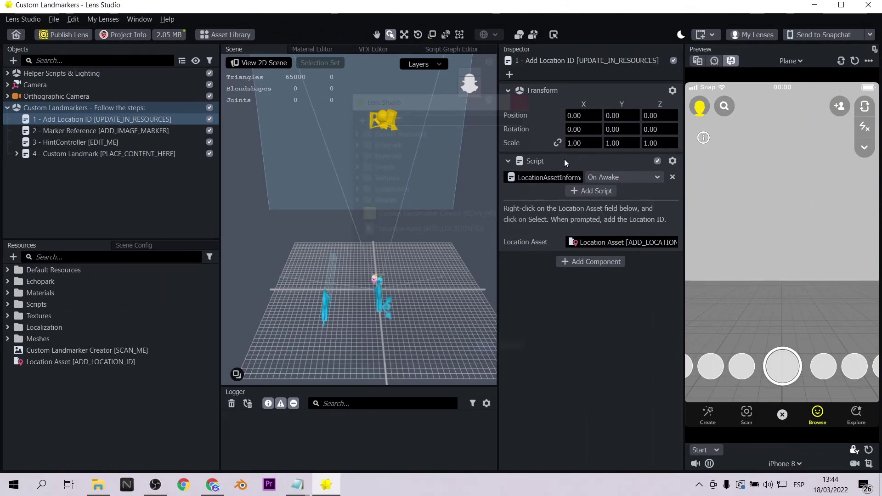
Select the script's Location Asset and set its Location ID to K6G7A492KJTZ
{"action": "right_click", "coordinate": [604, 243]}
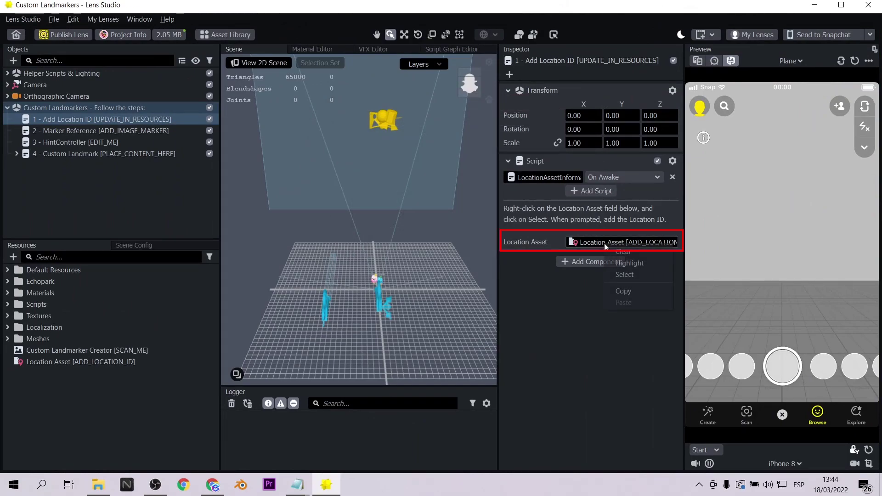
{"action": "left_click", "coordinate": [625, 275]}
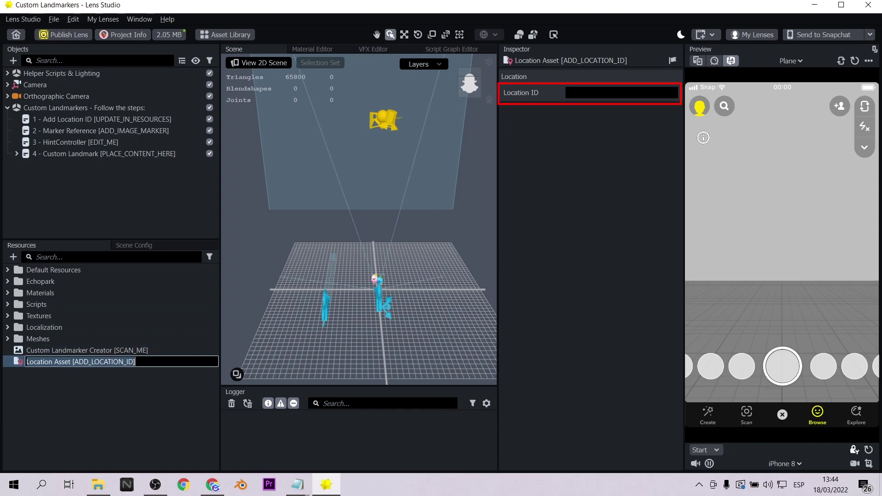
{"action": "key", "text": "alt+Tab"}
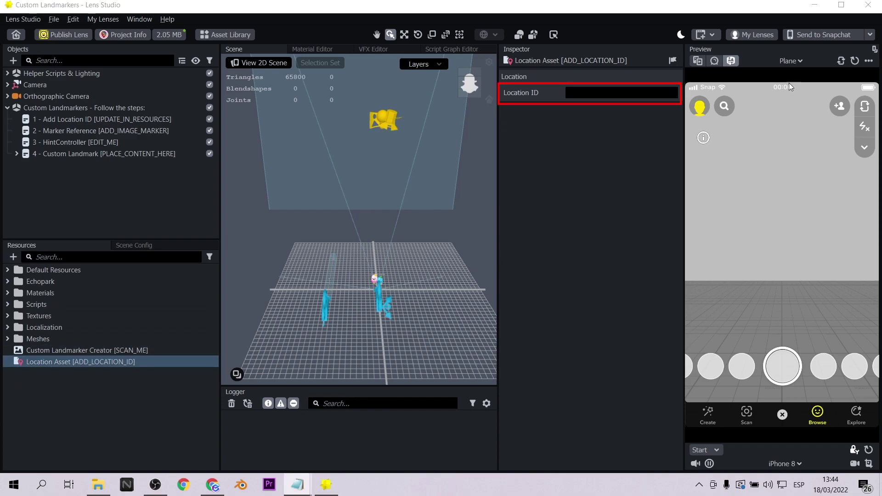
{"action": "left_click", "coordinate": [594, 97]}
{"action": "type", "text": "K6G7A492KJTZ"}
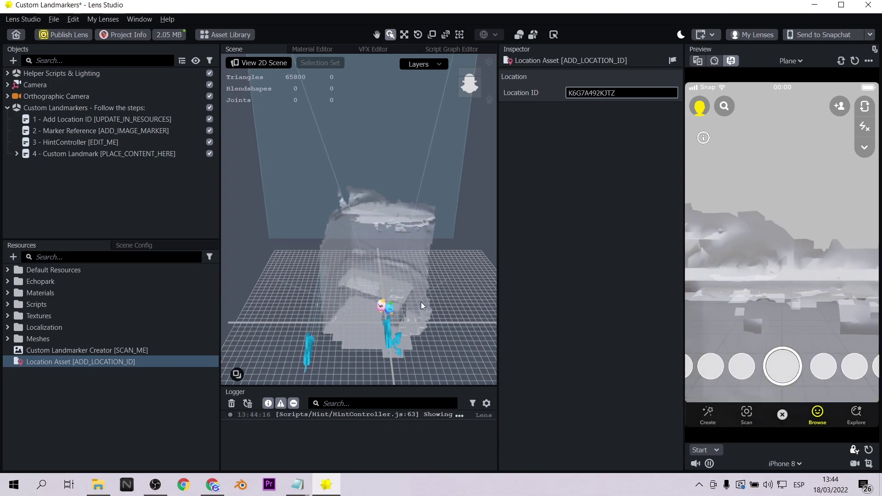
Examine the scanned location mesh in the scene, and check the preview with the Patio video and the interactive Plane mode
{"action": "middle_click_drag", "start_coordinate": [421, 302], "coordinate": [415, 200]}
{"action": "scroll", "coordinate": [414, 199], "scroll_direction": "up", "scroll_amount": 10}
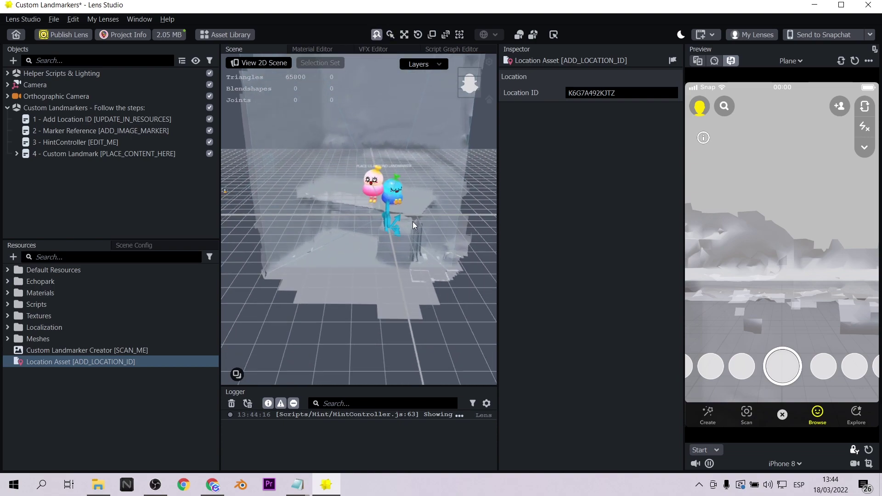
{"action": "scroll", "coordinate": [422, 279], "scroll_direction": "down", "scroll_amount": 3}
{"action": "right_click_drag", "start_coordinate": [423, 279], "coordinate": [448, 277]}
{"action": "left_click_drag", "start_coordinate": [448, 276], "coordinate": [327, 283], "text": "alt"}
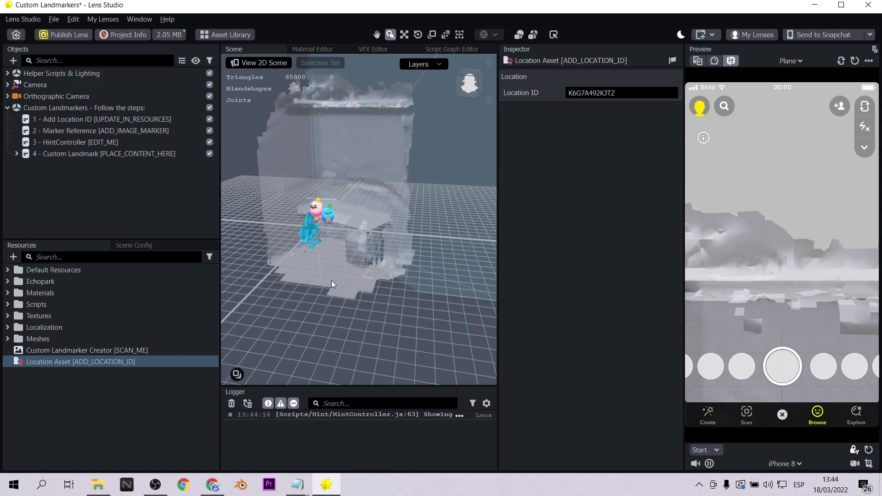
{"action": "left_click", "coordinate": [698, 61]}
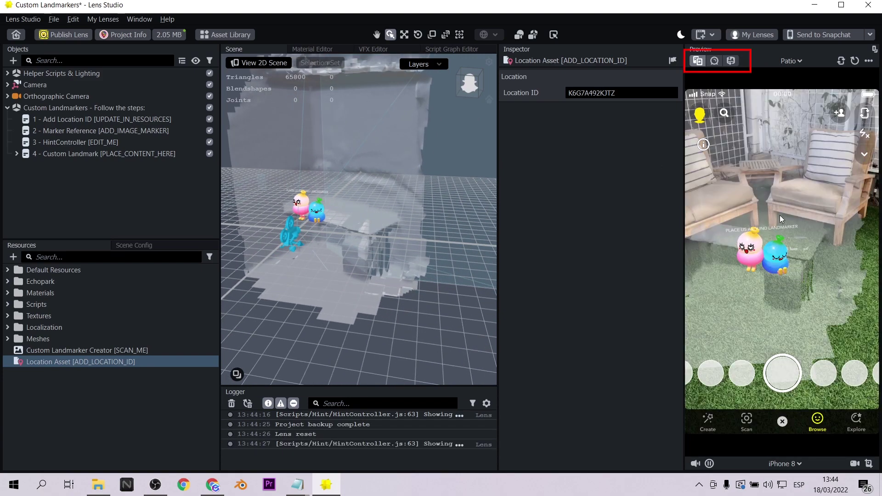
{"action": "left_click", "coordinate": [730, 61]}
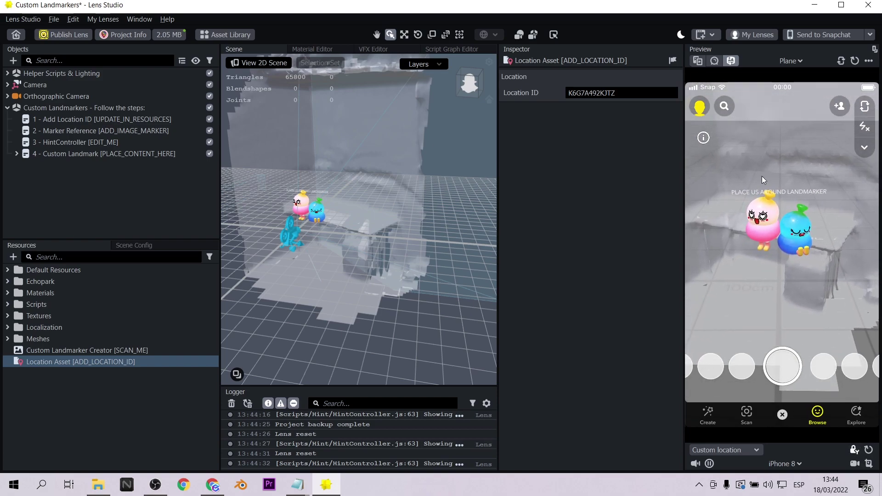
Delete Balloon 1 and Balloon 2 from the 4 - Custom Landmark object
{"action": "left_click", "coordinate": [16, 153]}
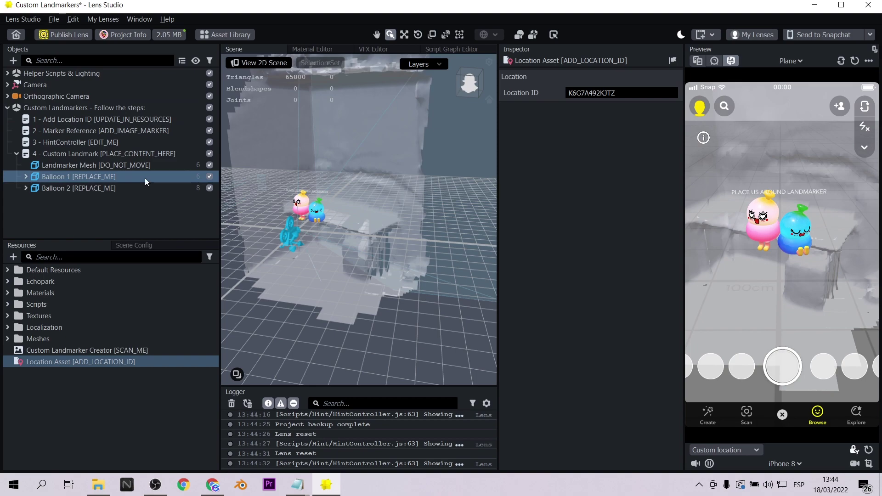
{"action": "left_click", "coordinate": [112, 178]}
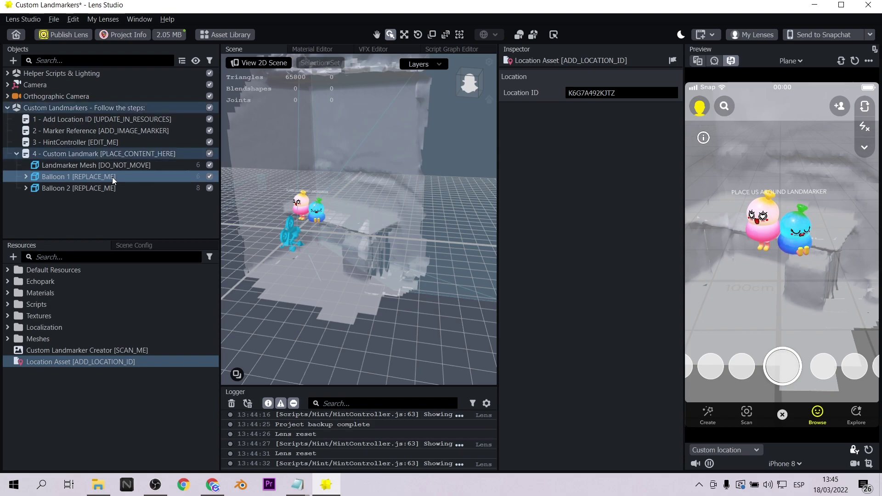
{"action": "left_click", "coordinate": [94, 187], "text": "shift"}
{"action": "key", "text": "Delete"}
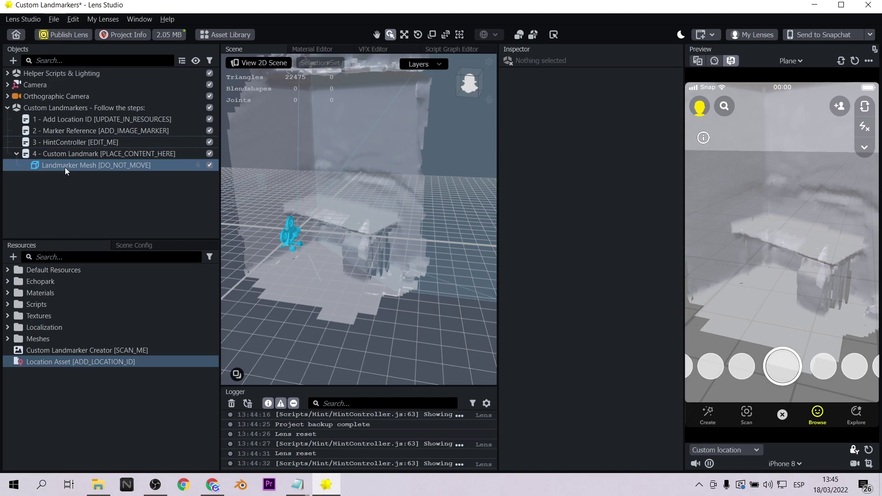
Add a physics Box Body as a child of the Landmarker Mesh object
{"action": "left_click", "coordinate": [65, 167]}
{"action": "left_click", "coordinate": [13, 60]}
{"action": "left_click", "coordinate": [37, 82]}
{"action": "type", "text": "PHY"}
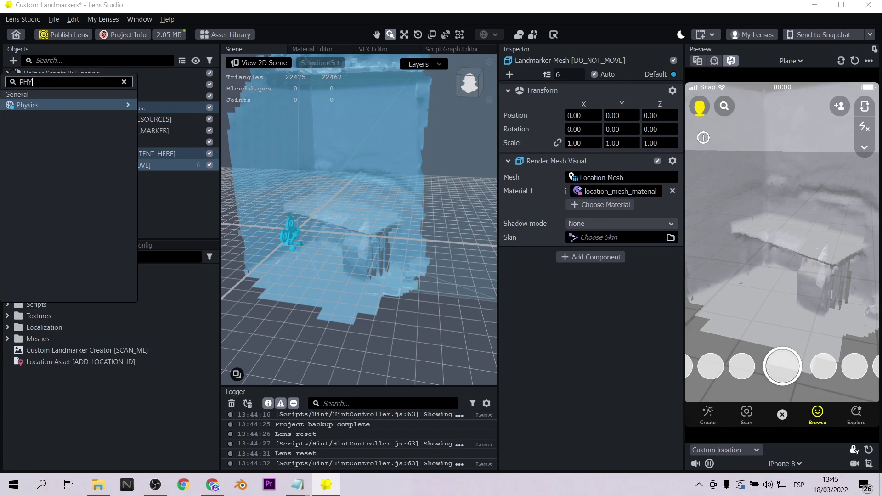
{"action": "mouse_move", "coordinate": [41, 103]}
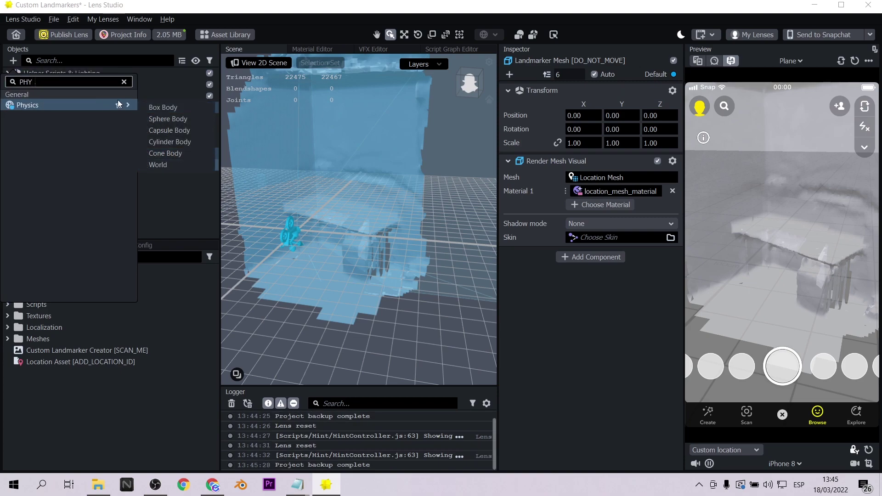
{"action": "left_click", "coordinate": [180, 106]}
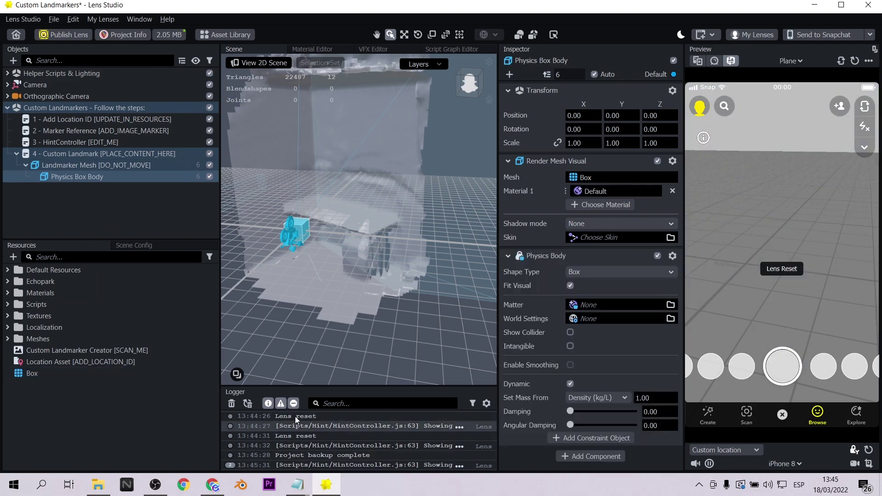
Clear the logger and rename the new physics box object as table
{"action": "left_click", "coordinate": [232, 405]}
{"action": "double_click", "coordinate": [79, 176]}
{"action": "type", "text": "table"}
{"action": "key", "text": "Return"}
Move the table box into the scanned room, up to the desk's surface
{"action": "left_click_drag", "start_coordinate": [294, 276], "coordinate": [331, 271], "text": "alt"}
{"action": "left_click", "coordinate": [404, 34]}
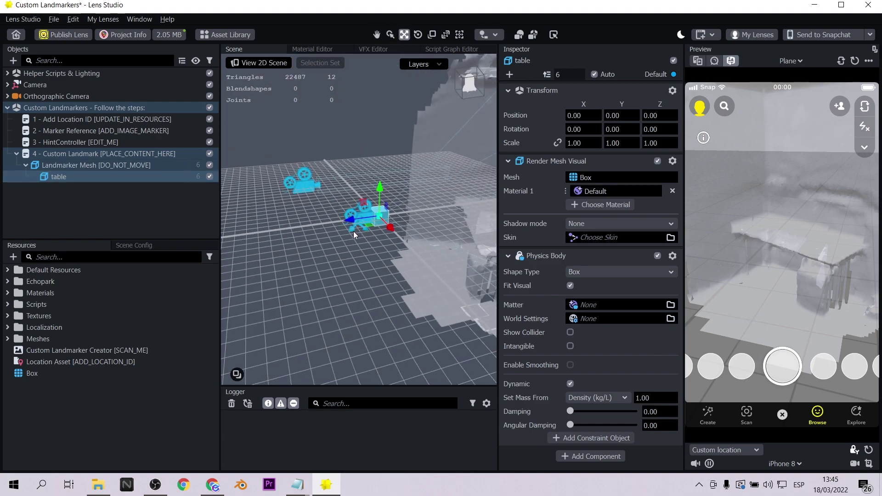
{"action": "left_click_drag", "start_coordinate": [349, 220], "coordinate": [464, 205]}
{"action": "left_click_drag", "start_coordinate": [427, 236], "coordinate": [414, 271], "text": "alt"}
{"action": "left_click_drag", "start_coordinate": [368, 159], "coordinate": [367, 181]}
{"action": "left_click_drag", "start_coordinate": [355, 217], "coordinate": [367, 208]}
Stretch the table box to match the scanned desktop, undoing the last unwanted change
{"action": "left_click", "coordinate": [433, 34]}
{"action": "left_click_drag", "start_coordinate": [380, 174], "coordinate": [474, 212]}
{"action": "left_click_drag", "start_coordinate": [367, 209], "coordinate": [329, 215]}
{"action": "left_click", "coordinate": [418, 35]}
{"action": "key", "text": "ctrl+z"}
Rotate the table box about -26.15° around Y, scale it to about 9.67 × 0.43 × 4.19 and move it onto the scanned desk
{"action": "left_click", "coordinate": [432, 34]}
{"action": "left_click", "coordinate": [418, 35]}
{"action": "left_click_drag", "start_coordinate": [394, 206], "coordinate": [358, 212]}
{"action": "key", "text": "ctrl+z"}
{"action": "left_click", "coordinate": [404, 35]}
{"action": "left_click", "coordinate": [432, 35]}
{"action": "left_click", "coordinate": [404, 34]}
{"action": "right_click_drag", "start_coordinate": [387, 204], "coordinate": [395, 266]}
{"action": "left_click_drag", "start_coordinate": [413, 123], "coordinate": [400, 131]}
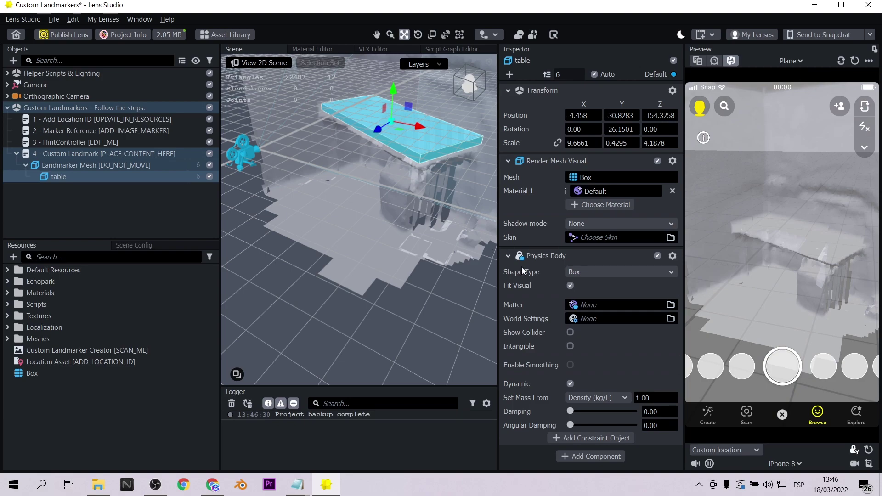
Remove the Physics Body component from the table object and add a Physics Collider component instead
{"action": "left_click", "coordinate": [673, 256]}
{"action": "left_click", "coordinate": [689, 312]}
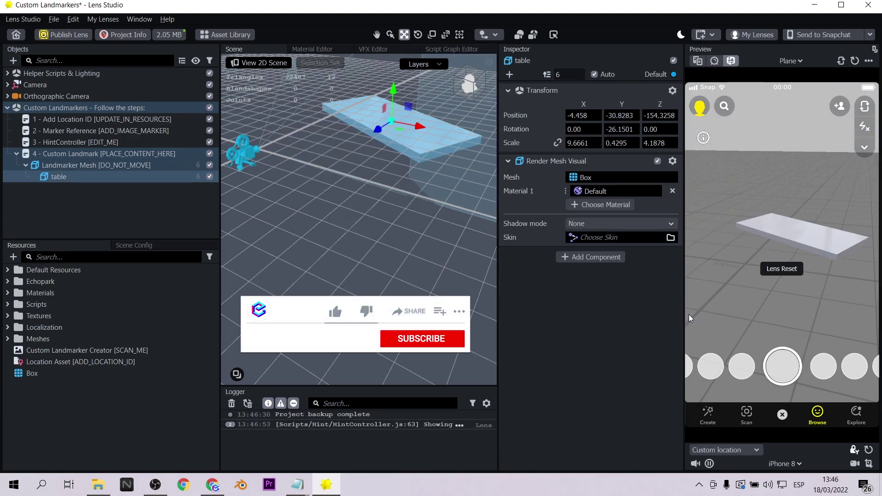
{"action": "left_click", "coordinate": [597, 257]}
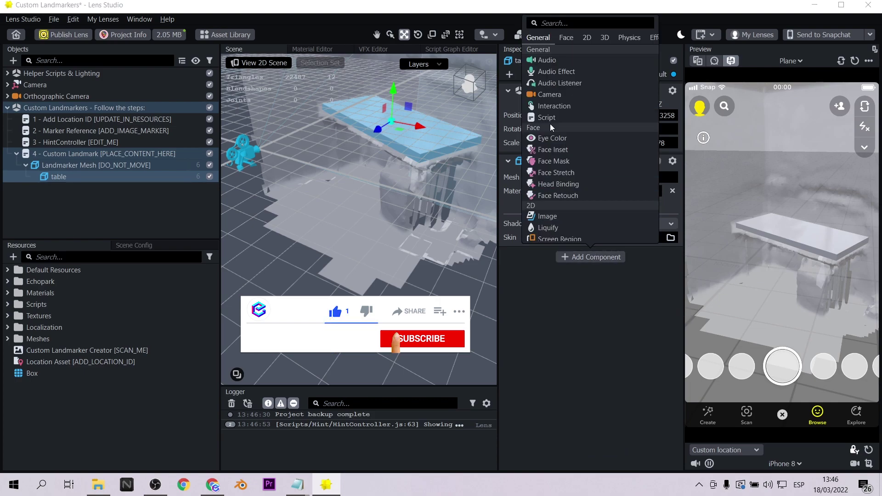
{"action": "left_click", "coordinate": [552, 23]}
{"action": "type", "text": "phy"}
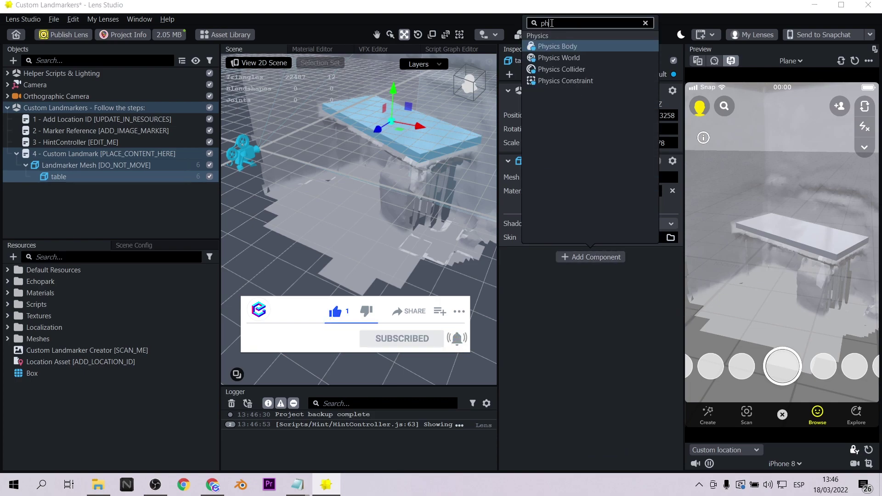
{"action": "left_click", "coordinate": [589, 70]}
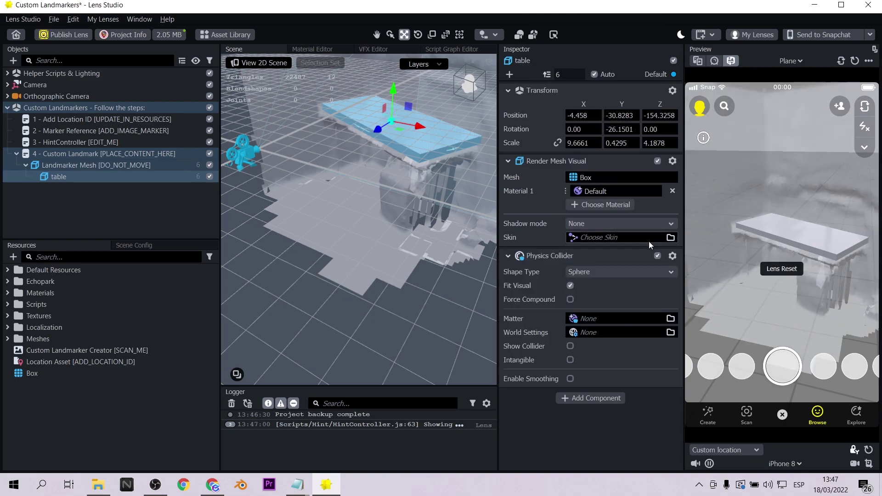
Raise the table box slightly and set its Physics Collider's shape type to Box
{"action": "mouse_move", "coordinate": [392, 89]}
{"action": "left_mouse_down"}
{"action": "mouse_move", "coordinate": [389, 96]}
{"action": "mouse_move", "coordinate": [396, 82]}
{"action": "left_mouse_up"}
{"action": "left_click", "coordinate": [620, 272]}
{"action": "left_click", "coordinate": [586, 214]}
Thin the table box to a Y scale of about 0.23 and align it with the scanned desktop at about (-9.4, -43.8, -160.2)
{"action": "scroll", "coordinate": [417, 137], "scroll_direction": "up", "scroll_amount": 2}
{"action": "left_click", "coordinate": [431, 37]}
{"action": "left_click", "coordinate": [404, 36]}
{"action": "right_click_drag", "start_coordinate": [407, 151], "coordinate": [457, 197]}
{"action": "middle_click_drag", "start_coordinate": [458, 197], "coordinate": [399, 209]}
{"action": "mouse_move", "coordinate": [408, 141]}
{"action": "left_mouse_down"}
{"action": "mouse_move", "coordinate": [418, 134]}
{"action": "mouse_move", "coordinate": [409, 136]}
{"action": "left_mouse_up"}
{"action": "left_click_drag", "start_coordinate": [413, 92], "coordinate": [417, 99]}
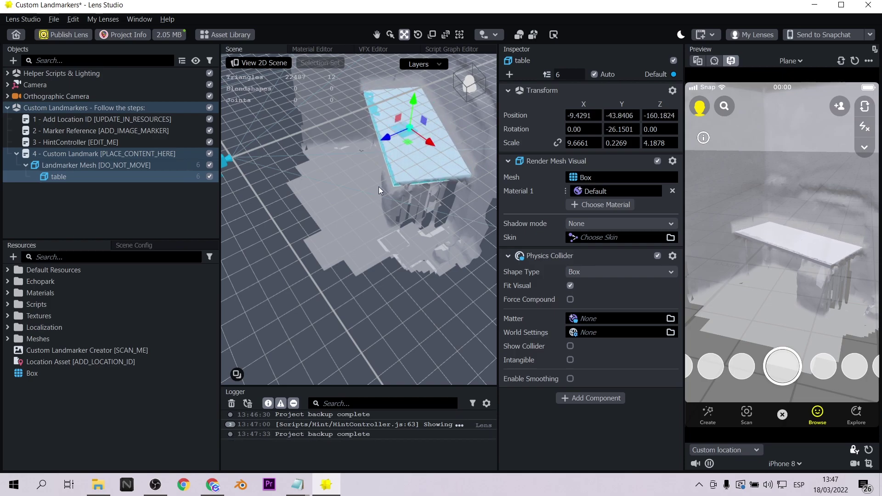
Duplicate the table box under Landmarker Mesh and rename the copy as wall
{"action": "left_click_drag", "start_coordinate": [366, 182], "coordinate": [394, 278], "text": "alt"}
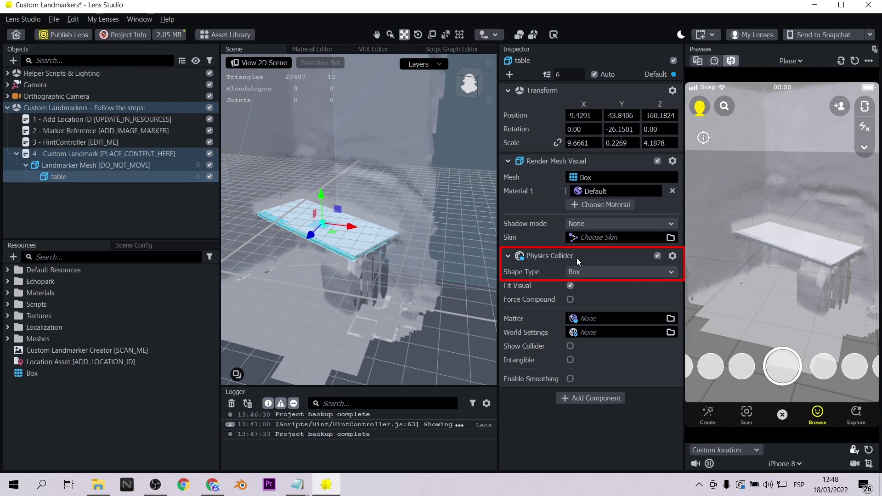
{"action": "right_click", "coordinate": [62, 177]}
{"action": "left_click", "coordinate": [110, 229]}
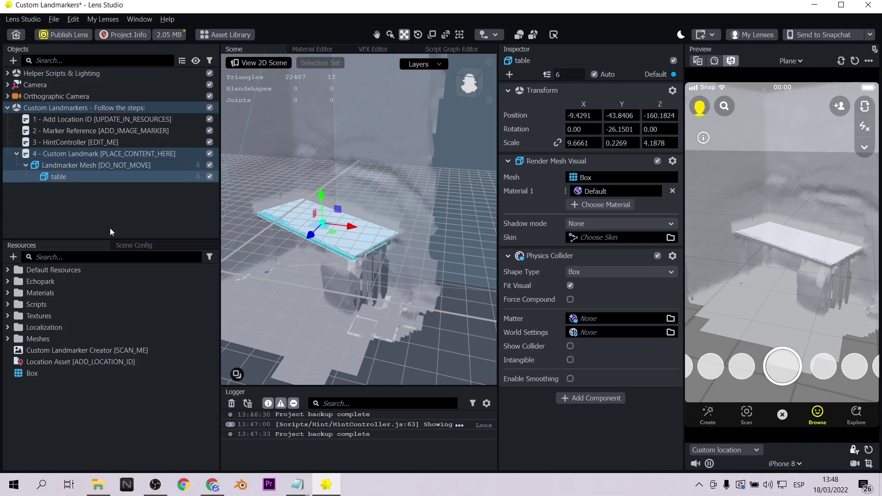
{"action": "double_click", "coordinate": [62, 190]}
Stand the wall box upright by rotating it to about -88.2° around X and raise it to a Y position of about -10.1
{"action": "left_click", "coordinate": [417, 35]}
{"action": "left_click_drag", "start_coordinate": [339, 208], "coordinate": [338, 178]}
{"action": "left_click", "coordinate": [404, 35]}
{"action": "left_click", "coordinate": [417, 35]}
{"action": "left_click", "coordinate": [404, 35]}
{"action": "right_click_drag", "start_coordinate": [448, 241], "coordinate": [403, 261]}
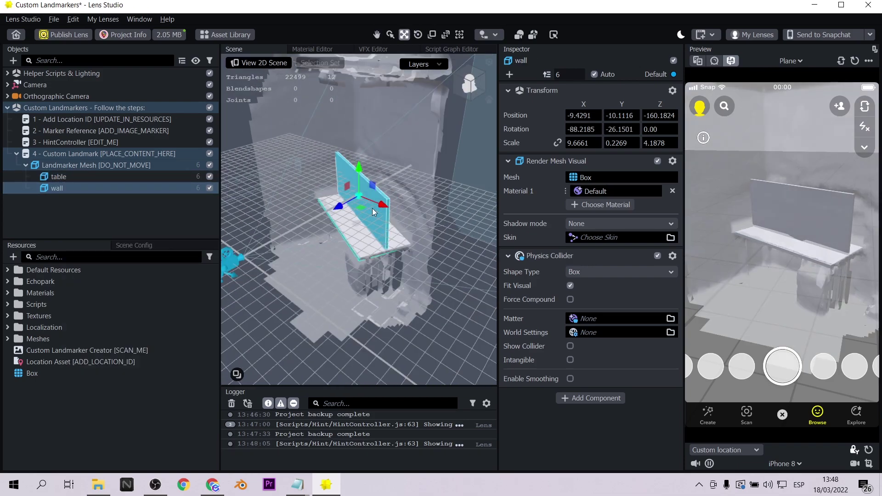
Move the wall box back to the table's rear edge, make it taller and raise it along the scanned wall
{"action": "left_click_drag", "start_coordinate": [361, 208], "coordinate": [385, 208]}
{"action": "right_click_drag", "start_coordinate": [414, 243], "coordinate": [430, 232]}
{"action": "left_click", "coordinate": [432, 35]}
{"action": "left_click_drag", "start_coordinate": [397, 157], "coordinate": [396, 99]}
{"action": "left_click", "coordinate": [404, 35]}
{"action": "left_click_drag", "start_coordinate": [395, 164], "coordinate": [395, 131]}
Fine-tune the wall box's position and rotation so it lines up with the scanned back wall
{"action": "right_click_drag", "start_coordinate": [429, 322], "coordinate": [407, 317]}
{"action": "left_click_drag", "start_coordinate": [409, 138], "coordinate": [416, 140]}
{"action": "right_click_drag", "start_coordinate": [427, 239], "coordinate": [421, 250]}
{"action": "left_click", "coordinate": [418, 35]}
{"action": "left_click_drag", "start_coordinate": [396, 156], "coordinate": [397, 157]}
{"action": "scroll", "coordinate": [382, 194], "scroll_direction": "down", "scroll_amount": 4}
{"action": "right_click_drag", "start_coordinate": [381, 195], "coordinate": [415, 231]}
Duplicate the wall box for the side wall, move it to the table's end and resize it
{"action": "right_click", "coordinate": [58, 188]}
{"action": "left_click", "coordinate": [89, 228]}
{"action": "left_click_drag", "start_coordinate": [386, 213], "coordinate": [343, 211]}
{"action": "left_click", "coordinate": [405, 35]}
{"action": "left_click", "coordinate": [431, 35]}
{"action": "left_click_drag", "start_coordinate": [310, 177], "coordinate": [306, 131]}
{"action": "left_click", "coordinate": [404, 35]}
{"action": "right_click_drag", "start_coordinate": [350, 230], "coordinate": [391, 248]}
Rotate and scale the side wall box to stand perpendicular to the back wall along the table's short edge
{"action": "left_click", "coordinate": [418, 34]}
{"action": "left_click_drag", "start_coordinate": [281, 178], "coordinate": [278, 179]}
{"action": "left_click", "coordinate": [432, 35]}
{"action": "left_click_drag", "start_coordinate": [278, 135], "coordinate": [276, 131]}
{"action": "left_click", "coordinate": [405, 35]}
{"action": "left_click", "coordinate": [418, 35]}
{"action": "left_click_drag", "start_coordinate": [302, 167], "coordinate": [282, 178]}
{"action": "key", "text": "w"}
{"action": "key", "text": "e"}
{"action": "left_click", "coordinate": [465, 217]}
{"action": "scroll", "coordinate": [465, 217], "scroll_direction": "down", "scroll_amount": 5}
{"action": "right_click_drag", "start_coordinate": [465, 216], "coordinate": [434, 197]}
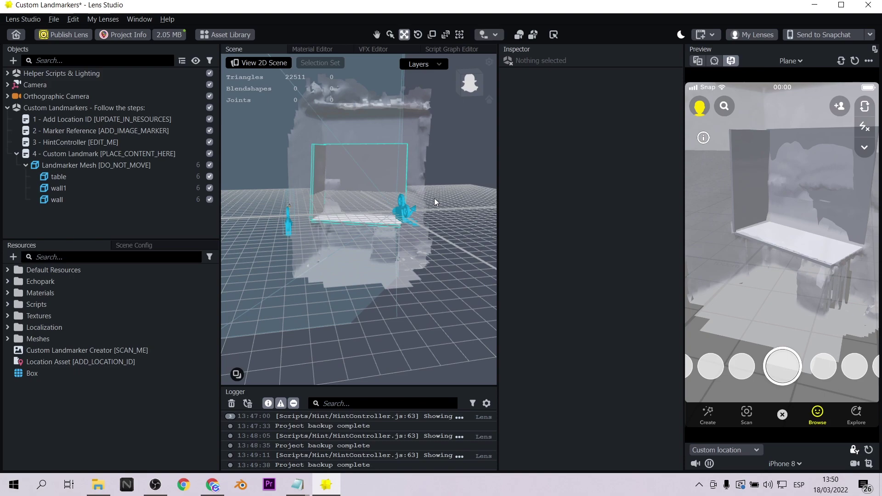
{"action": "scroll", "coordinate": [435, 198], "scroll_direction": "up", "scroll_amount": 5}
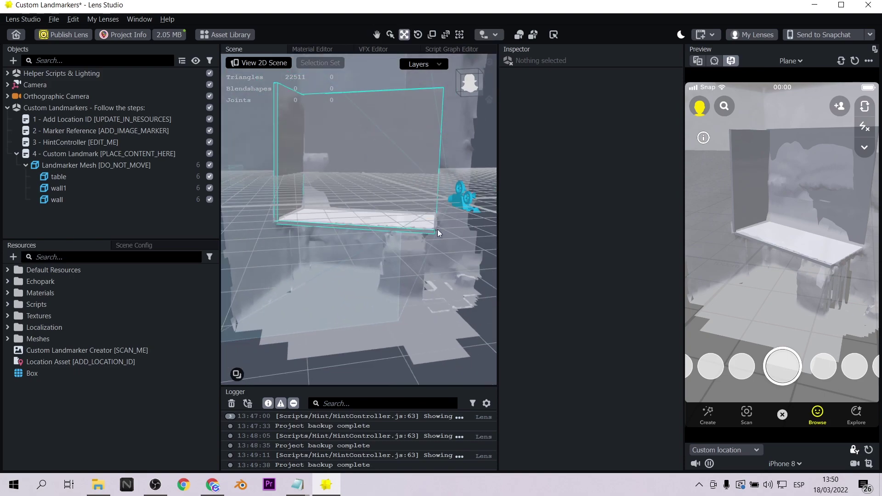
Switch to Sketchfab, search for "office" models and limit the results to Downloadable ones
{"action": "key", "text": "alt+Tab"}
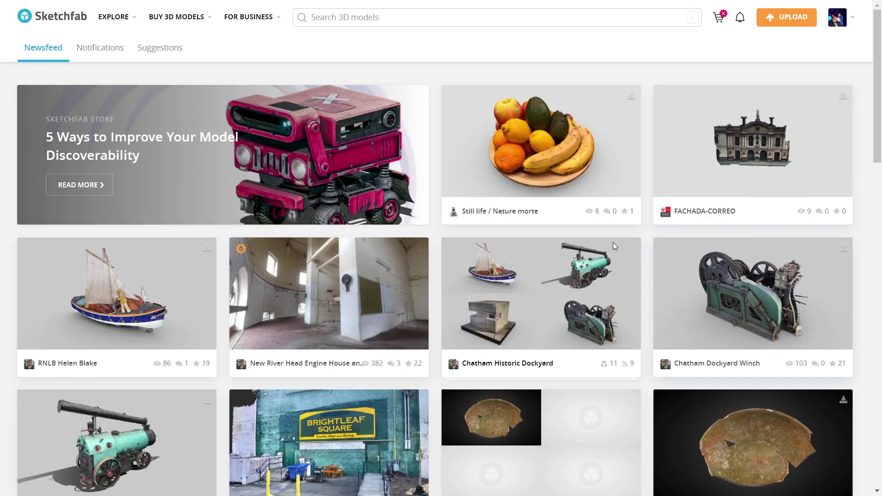
{"action": "scroll", "coordinate": [563, 249], "scroll_direction": "down", "scroll_amount": 5}
{"action": "scroll", "coordinate": [564, 249], "scroll_direction": "up", "scroll_amount": 5}
{"action": "scroll", "coordinate": [563, 248], "scroll_direction": "down", "scroll_amount": 4}
{"action": "scroll", "coordinate": [563, 246], "scroll_direction": "up", "scroll_amount": 4}
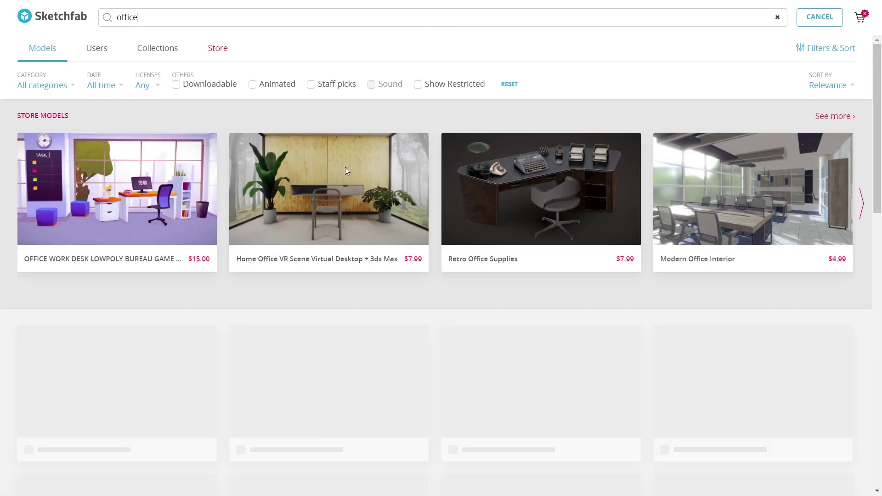
{"action": "scroll", "coordinate": [432, 271], "scroll_direction": "down", "scroll_amount": 4}
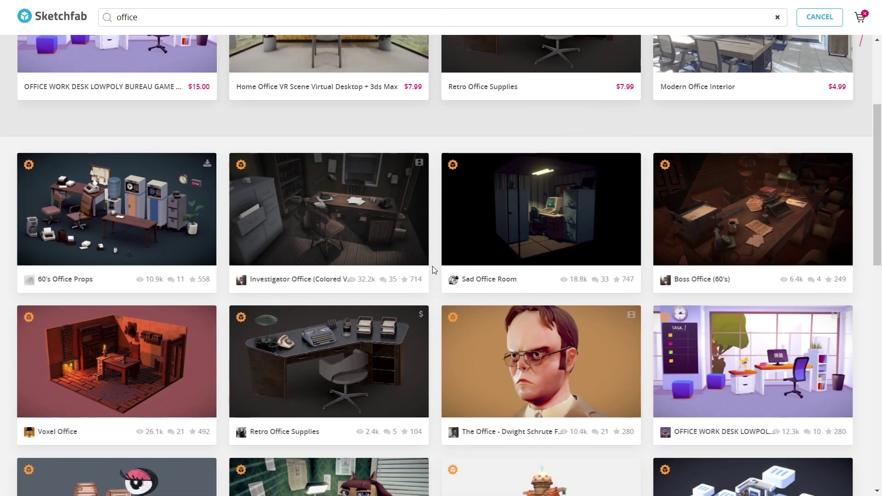
{"action": "scroll", "coordinate": [434, 257], "scroll_direction": "down", "scroll_amount": 5}
{"action": "scroll", "coordinate": [446, 220], "scroll_direction": "up", "scroll_amount": 9}
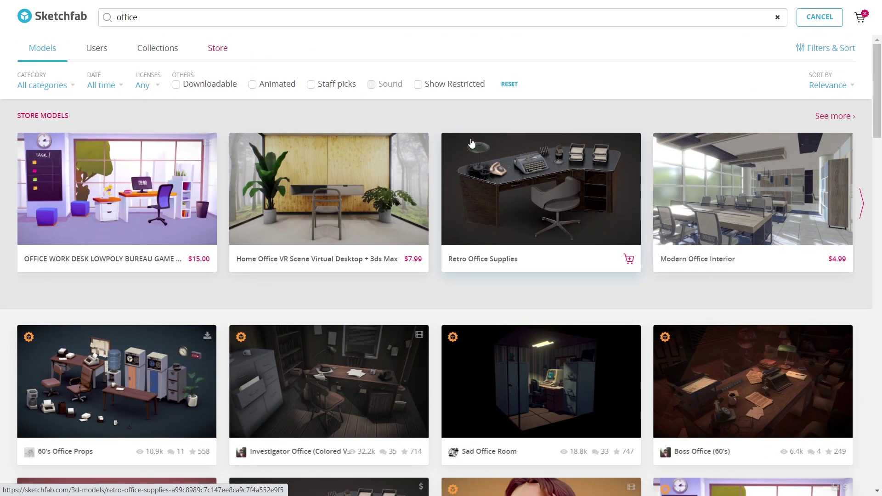
{"action": "left_click", "coordinate": [176, 84]}
{"action": "left_click", "coordinate": [198, 86]}
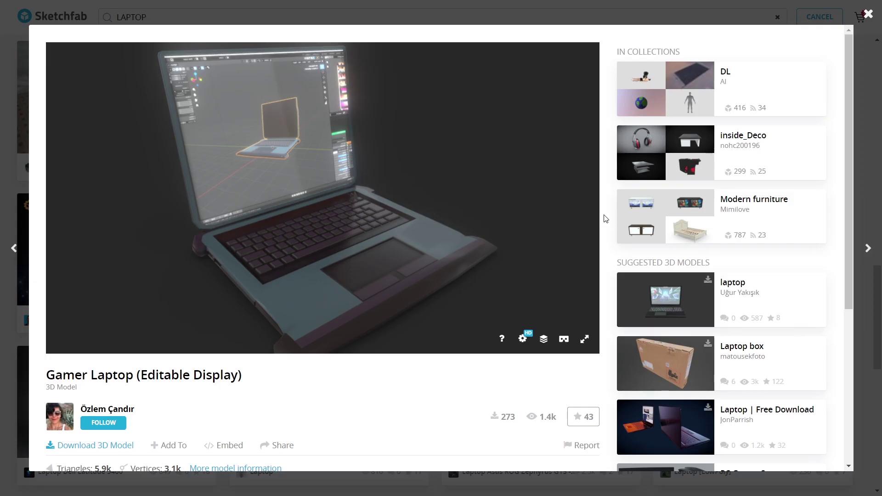
Open the download options of the Gamer Laptop (Editable Display) model and the Desk lamp model
{"action": "scroll", "coordinate": [605, 218], "scroll_direction": "down", "scroll_amount": 3}
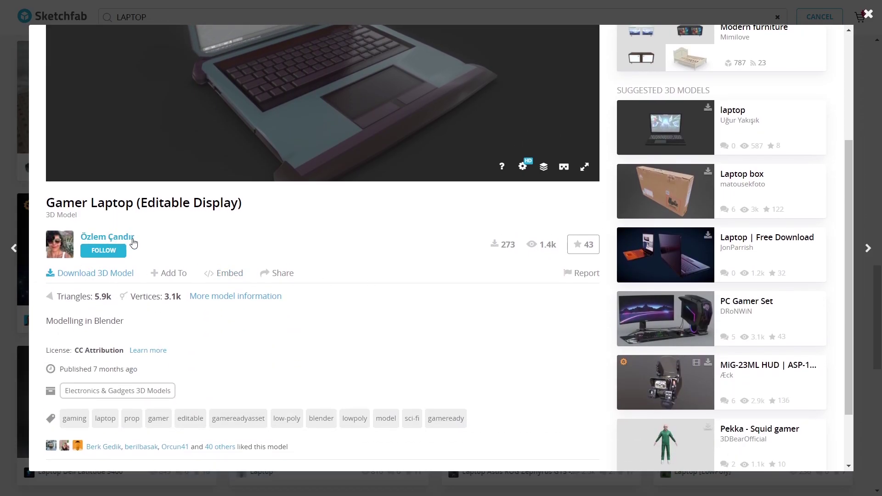
{"action": "left_click", "coordinate": [90, 276]}
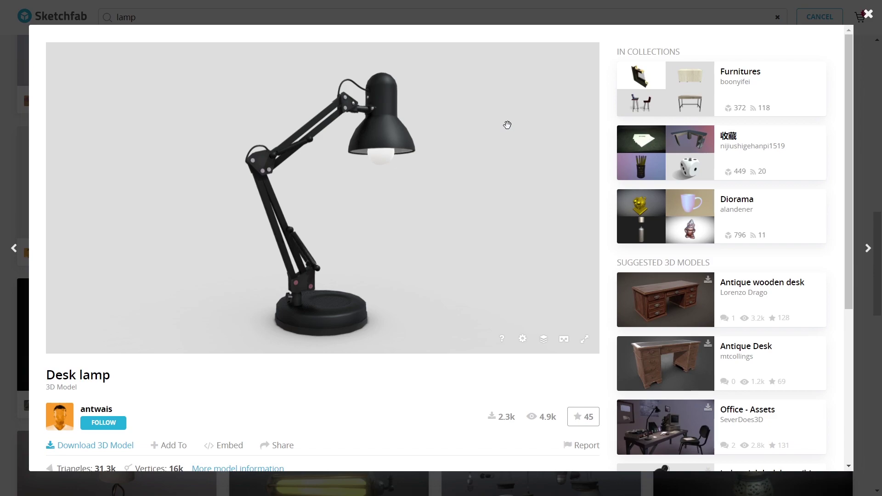
{"action": "scroll", "coordinate": [289, 386], "scroll_direction": "down", "scroll_amount": 1}
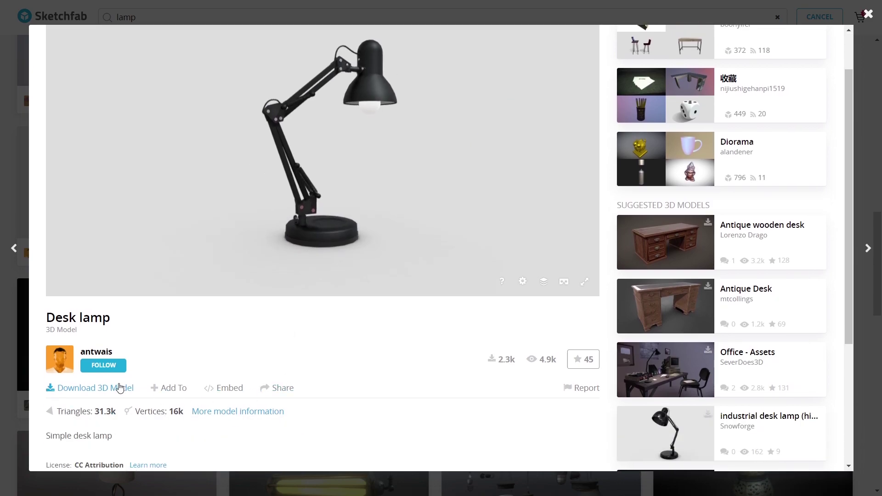
{"action": "left_click", "coordinate": [95, 388]}
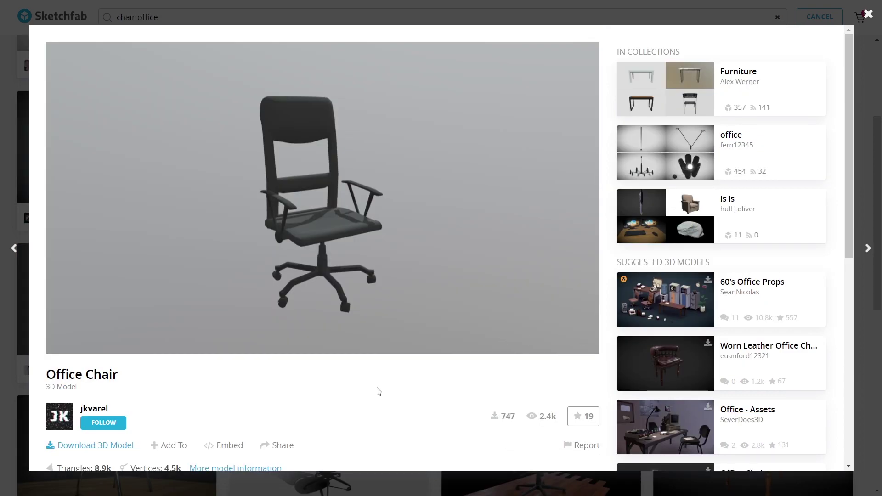
Download the Office Chair model in its original fbx format and close the download dialog
{"action": "scroll", "coordinate": [377, 389], "scroll_direction": "down", "scroll_amount": 3}
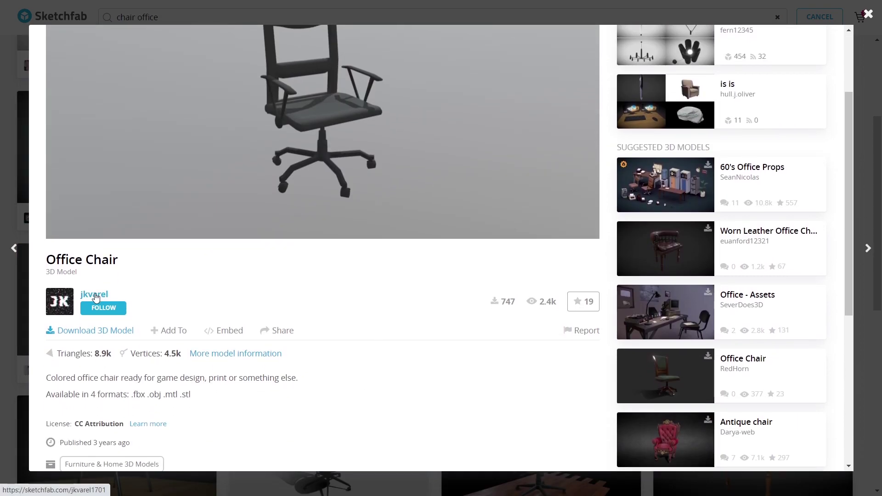
{"action": "left_click", "coordinate": [99, 331]}
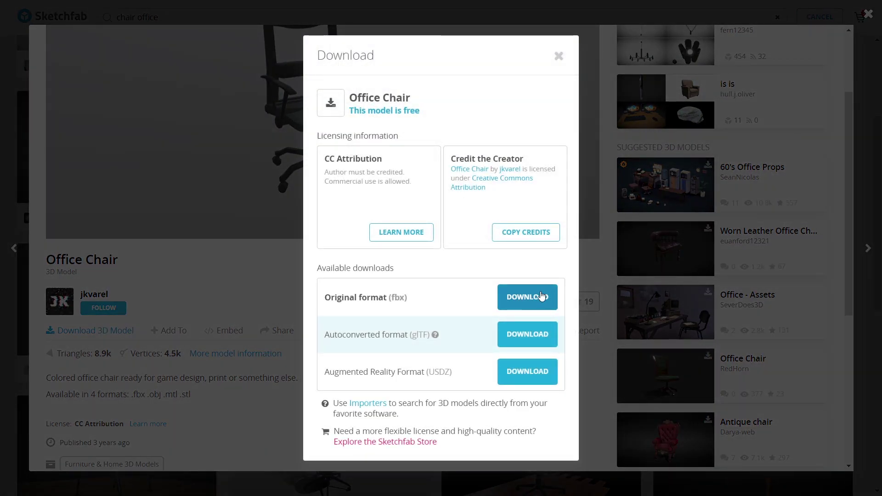
{"action": "left_click", "coordinate": [558, 56]}
{"action": "scroll", "coordinate": [607, 115], "scroll_direction": "up", "scroll_amount": 3}
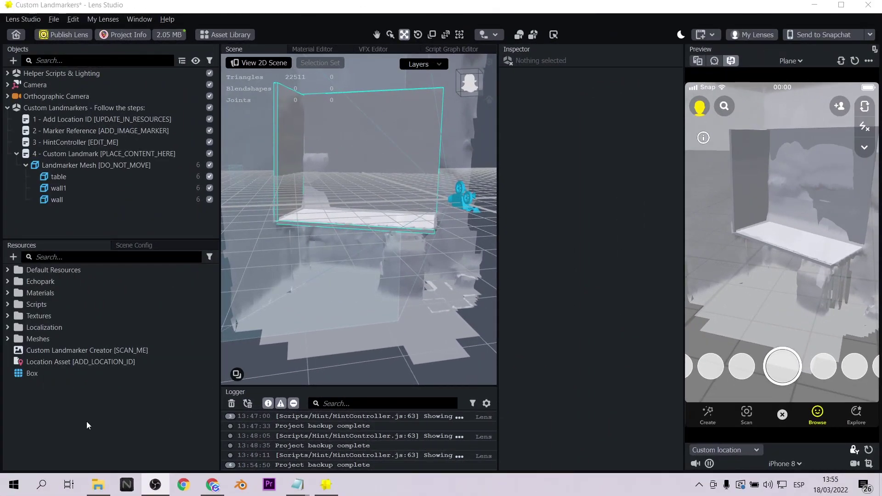
Import the Gamer_Laptop model file from its source folder into the Lens Studio project resources
{"action": "left_click", "coordinate": [97, 485]}
{"action": "left_click", "coordinate": [462, 179]}
{"action": "left_click_drag", "start_coordinate": [462, 179], "coordinate": [90, 401]}
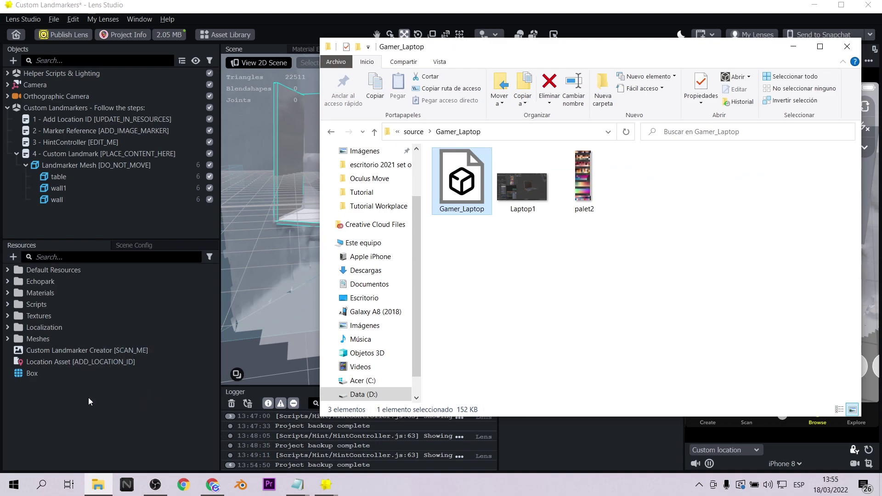
{"action": "left_click", "coordinate": [794, 46]}
{"action": "left_click", "coordinate": [499, 340]}
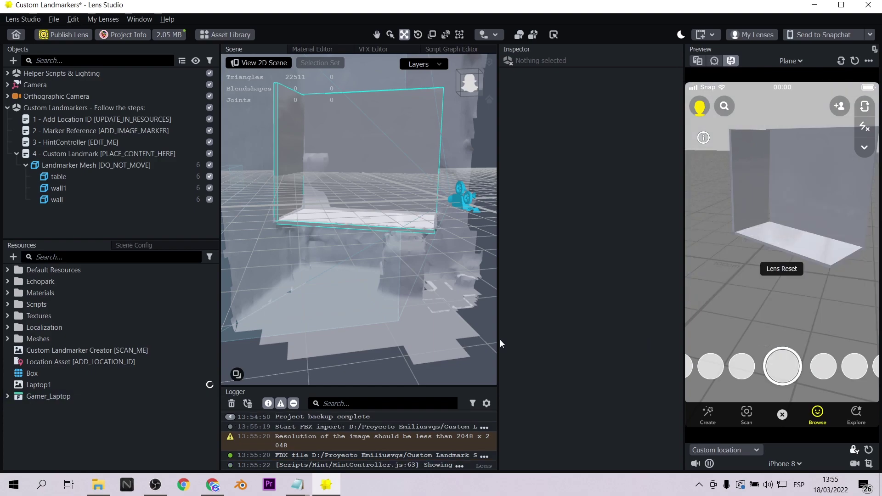
Examine the imported Laptop1 texture and the contents of the Gamer_Laptop asset
{"action": "left_click", "coordinate": [17, 388]}
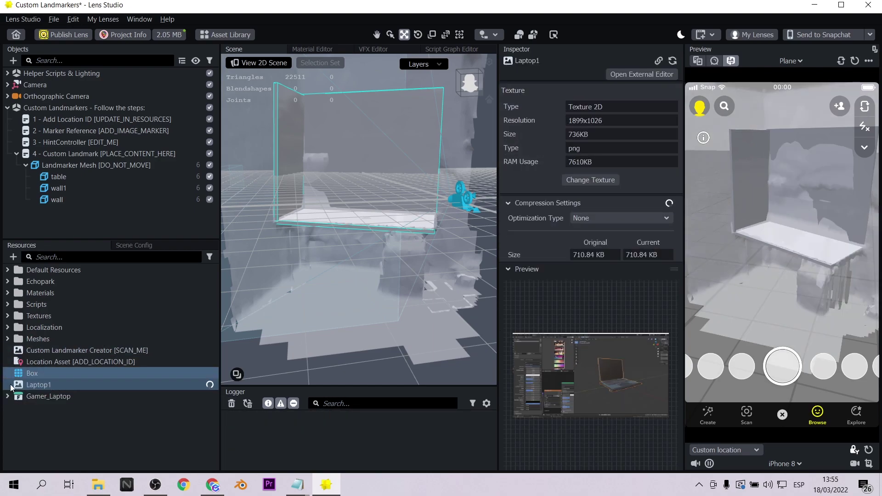
{"action": "left_click", "coordinate": [12, 400], "text": "shift"}
{"action": "left_click", "coordinate": [59, 396]}
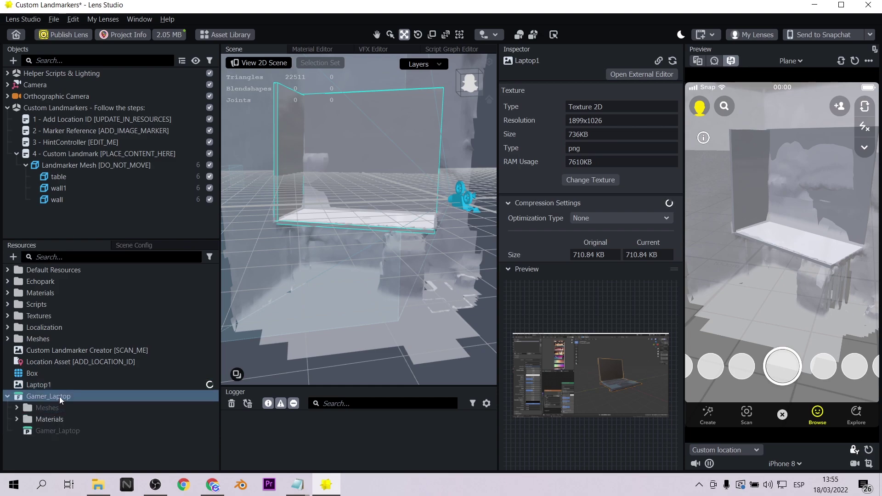
{"action": "left_click", "coordinate": [50, 418], "text": "ctrl"}
{"action": "left_click", "coordinate": [41, 429], "text": "shift"}
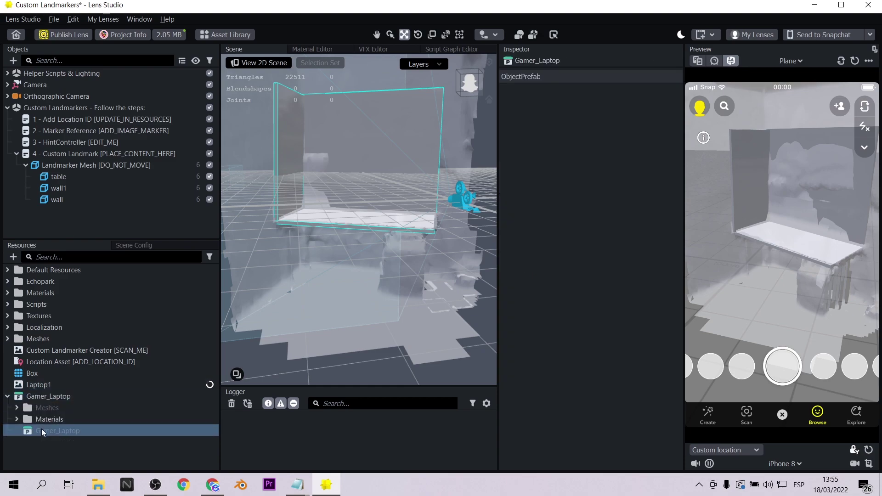
Set the Compression Type of the laptop's Cylinder mesh to Draco and check its size against the original
{"action": "left_click", "coordinate": [16, 407]}
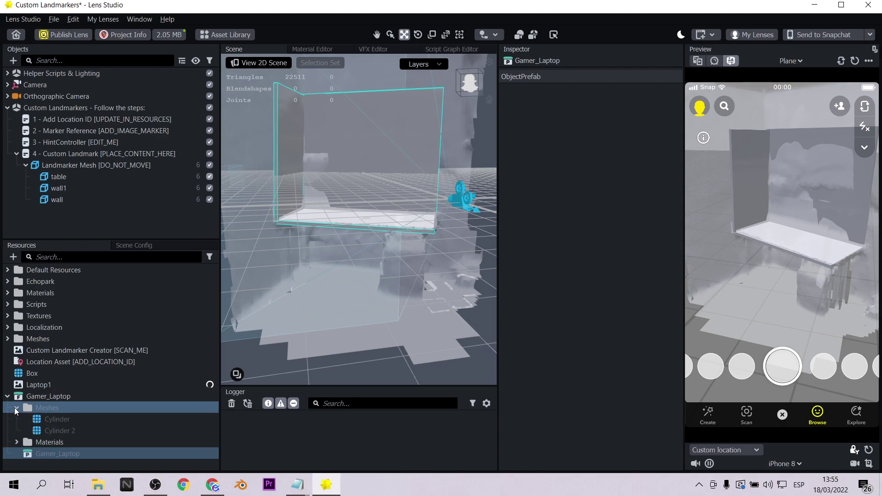
{"action": "left_click", "coordinate": [46, 418]}
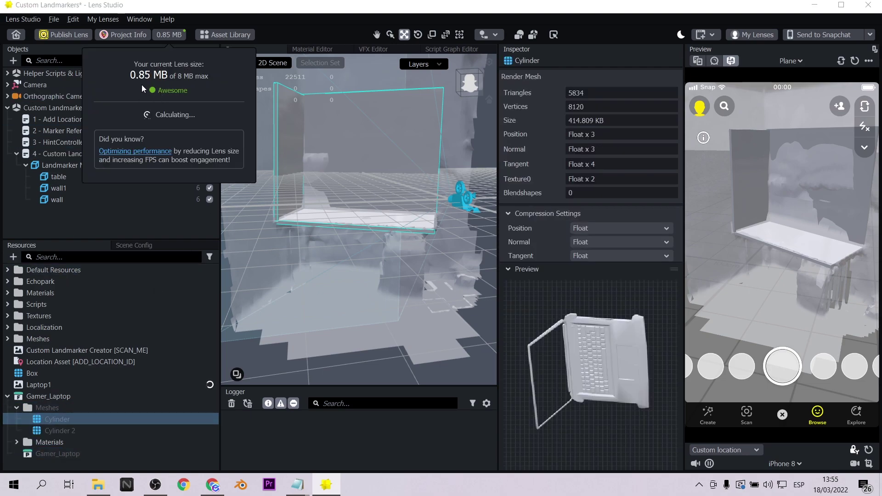
{"action": "left_click", "coordinate": [202, 16]}
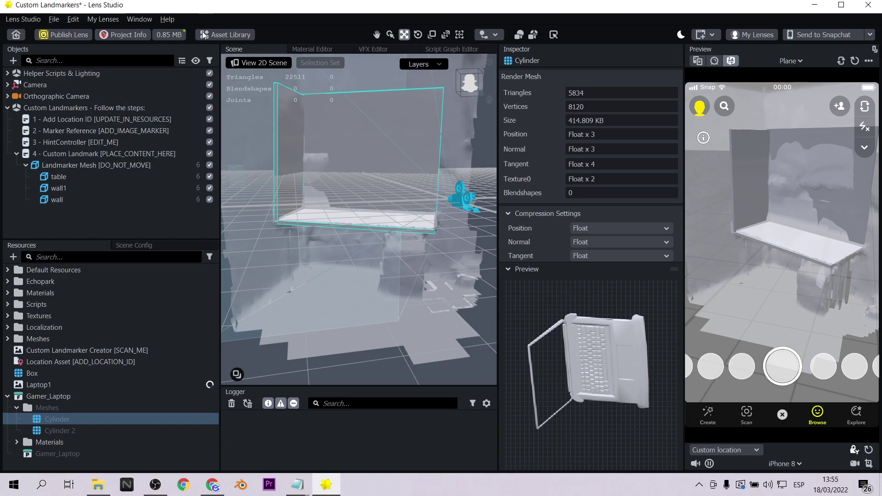
{"action": "scroll", "coordinate": [587, 200], "scroll_direction": "down", "scroll_amount": 3}
{"action": "left_click", "coordinate": [602, 205]}
{"action": "left_click", "coordinate": [589, 220]}
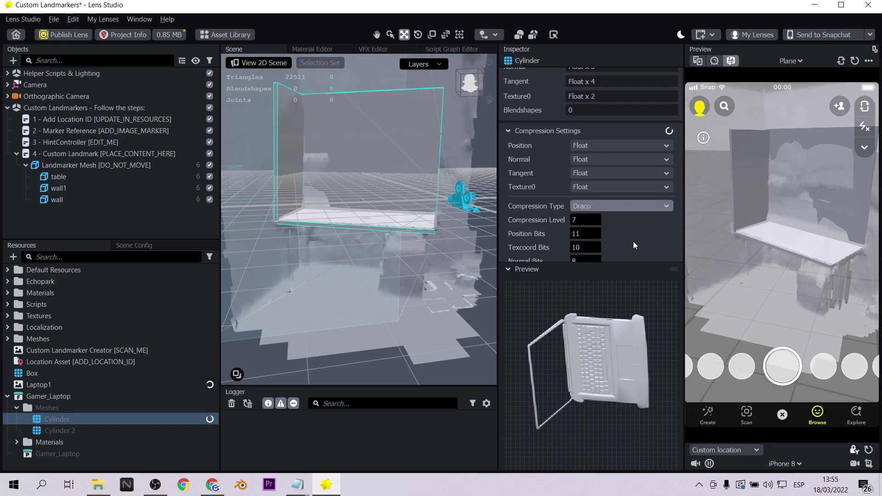
{"action": "scroll", "coordinate": [634, 241], "scroll_direction": "down", "scroll_amount": 3}
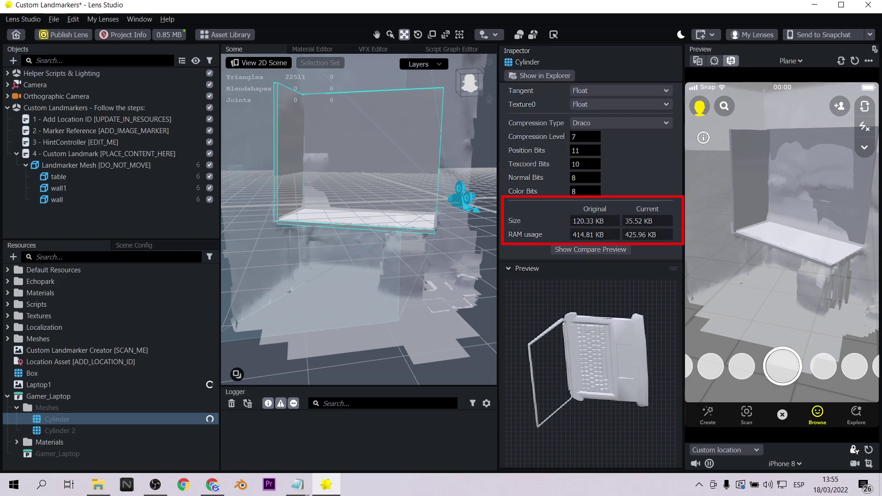
Add the Gamer_Laptop prefab to the scene as a child of the table object
{"action": "left_click", "coordinate": [26, 397]}
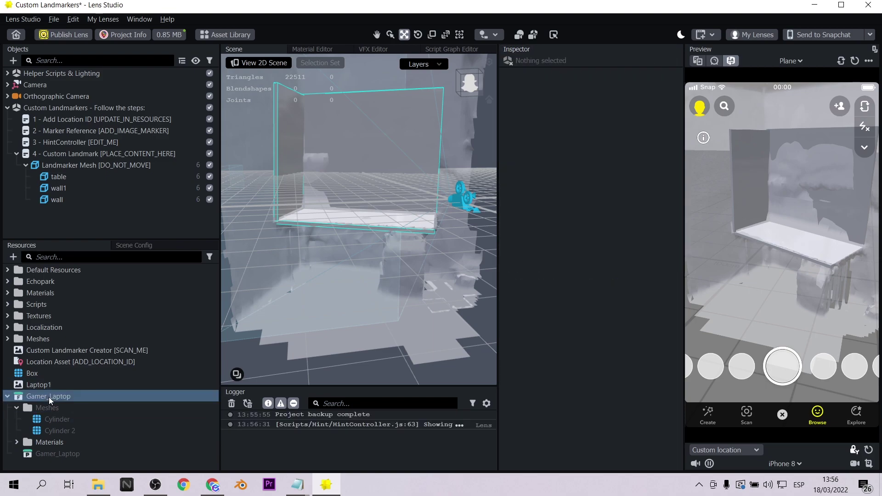
{"action": "left_click", "coordinate": [67, 173]}
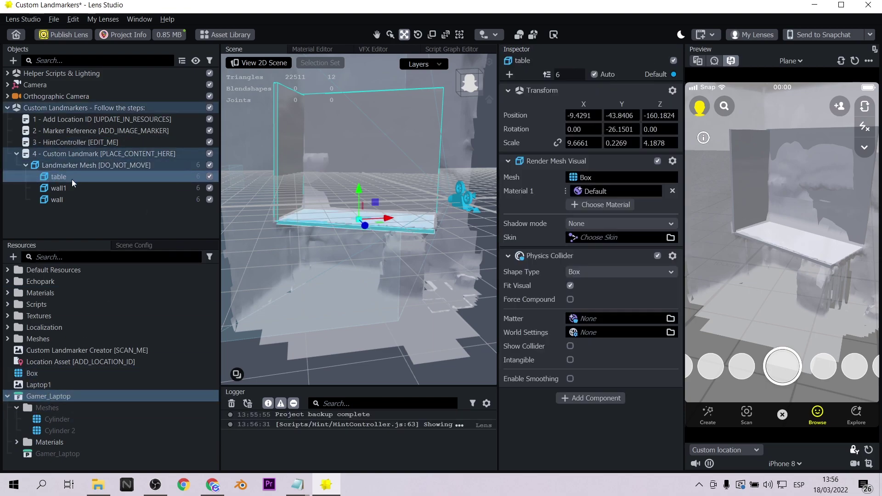
{"action": "left_click", "coordinate": [65, 453]}
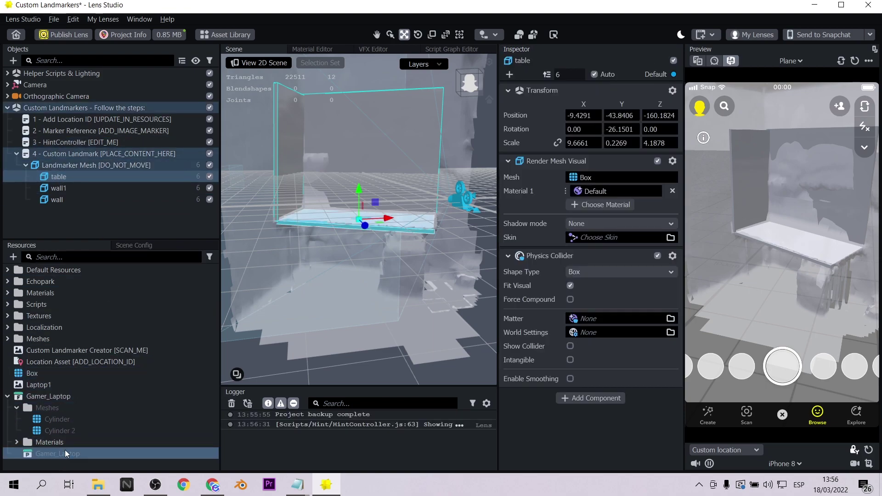
{"action": "left_click_drag", "start_coordinate": [42, 453], "coordinate": [58, 177]}
Fit the laptop onto the tabletop at a Y position of about 29.9, scaled to about 0.0137 × 0.1727 × 0.0099
{"action": "scroll", "coordinate": [430, 241], "scroll_direction": "down", "scroll_amount": 12}
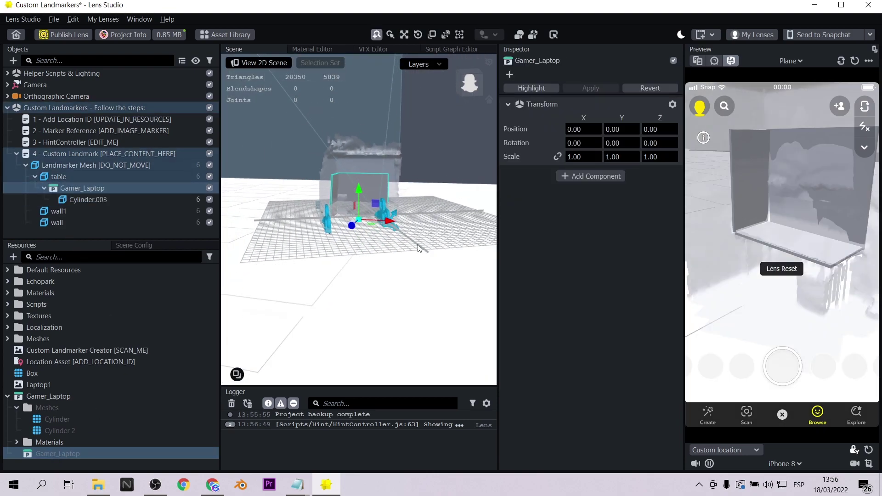
{"action": "left_click_drag", "start_coordinate": [360, 188], "coordinate": [359, 174]}
{"action": "left_click", "coordinate": [424, 208]}
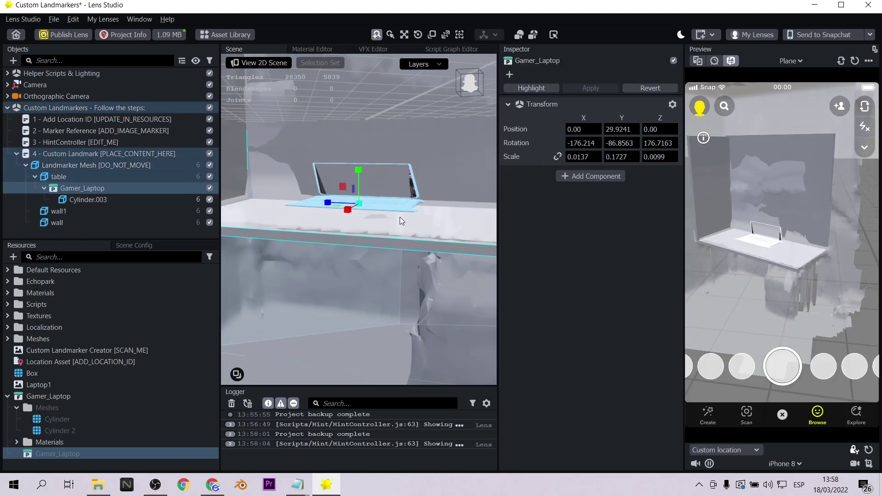
{"action": "left_click_drag", "start_coordinate": [400, 217], "coordinate": [327, 205], "text": "alt"}
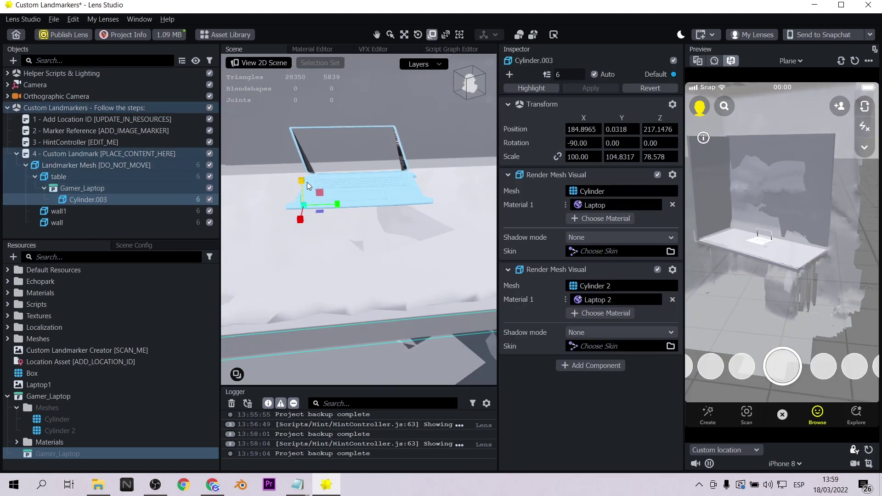
{"action": "left_click", "coordinate": [344, 165]}
{"action": "left_click_drag", "start_coordinate": [344, 165], "coordinate": [348, 209], "text": "alt"}
{"action": "scroll", "coordinate": [348, 209], "scroll_direction": "up", "scroll_amount": 3}
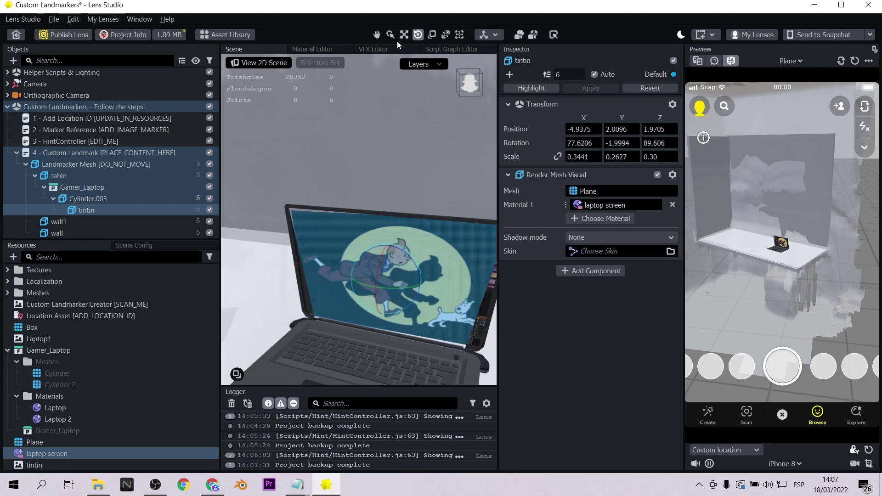
Move the tintin plane to about -4.69, 2.02, 1.97 and rotate it to about 77.63, 0.03, 89.16 to match the laptop screen
{"action": "left_click", "coordinate": [404, 35]}
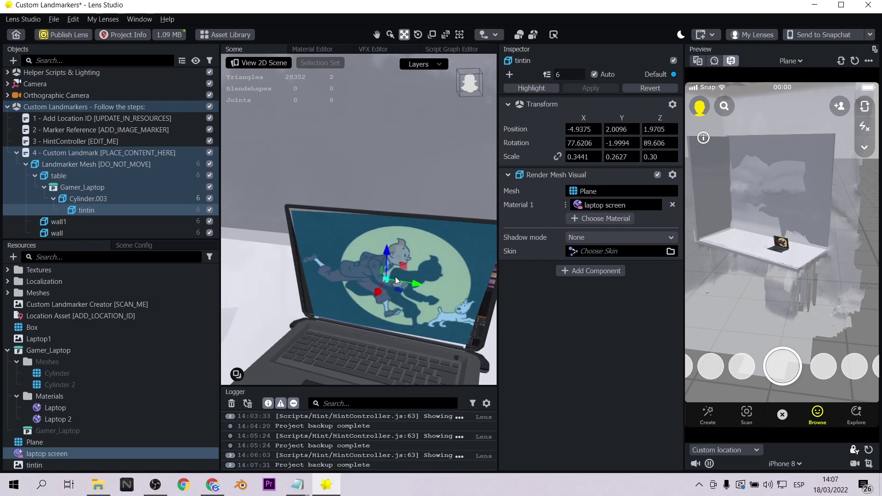
{"action": "mouse_move", "coordinate": [380, 296]}
{"action": "left_mouse_down"}
{"action": "mouse_move", "coordinate": [409, 284]}
{"action": "mouse_move", "coordinate": [392, 278]}
{"action": "mouse_move", "coordinate": [412, 284]}
{"action": "mouse_move", "coordinate": [417, 272]}
{"action": "mouse_move", "coordinate": [383, 303]}
{"action": "left_mouse_up"}
{"action": "scroll", "coordinate": [412, 285], "scroll_direction": "down", "scroll_amount": 4}
{"action": "left_click", "coordinate": [418, 37]}
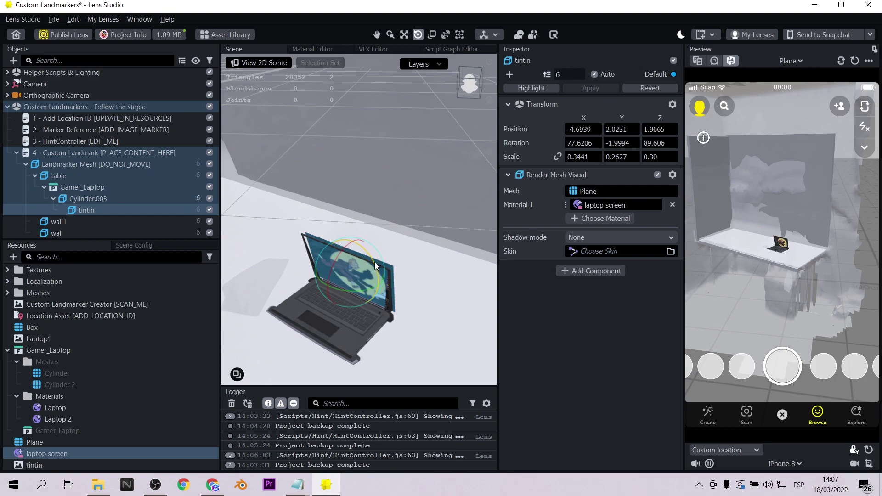
{"action": "left_click_drag", "start_coordinate": [375, 263], "coordinate": [385, 290]}
Align the tintin plane inside the laptop screen at about -4.79, 2.14, 2.17 with an X scale of about 0.3256
{"action": "left_click", "coordinate": [408, 35]}
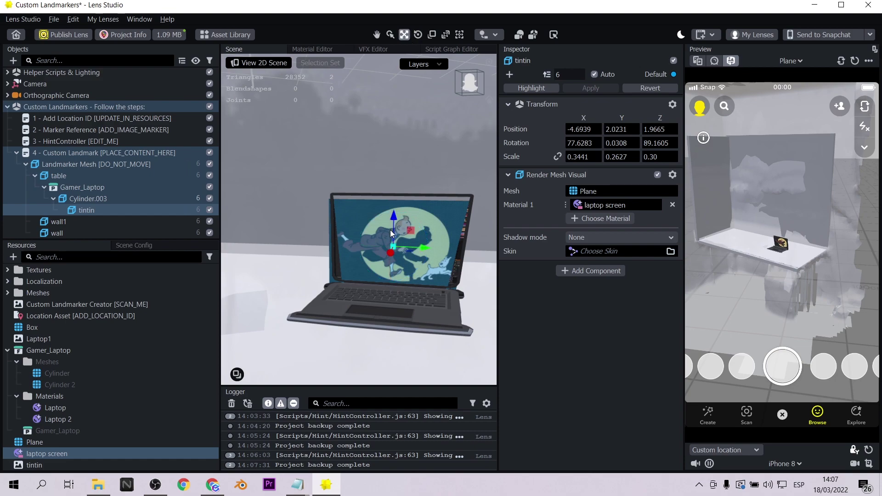
{"action": "left_click_drag", "start_coordinate": [395, 224], "coordinate": [395, 219]}
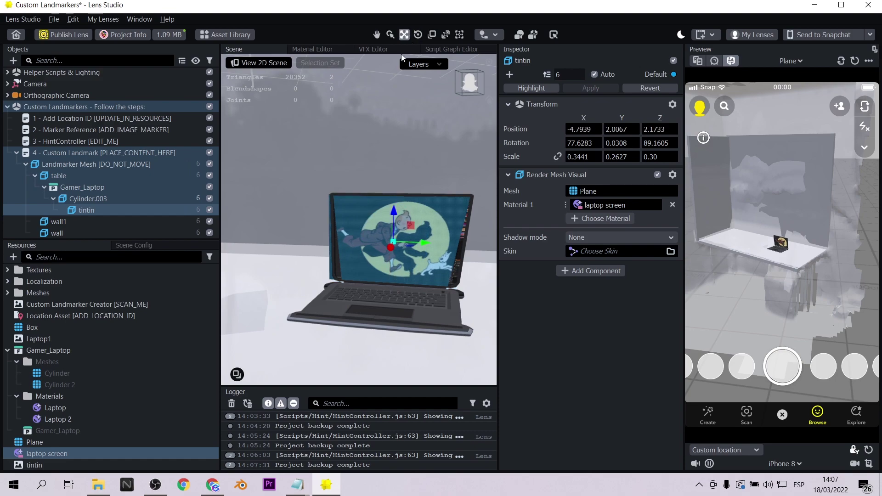
{"action": "left_click_drag", "start_coordinate": [428, 248], "coordinate": [427, 243]}
{"action": "left_click", "coordinate": [404, 34]}
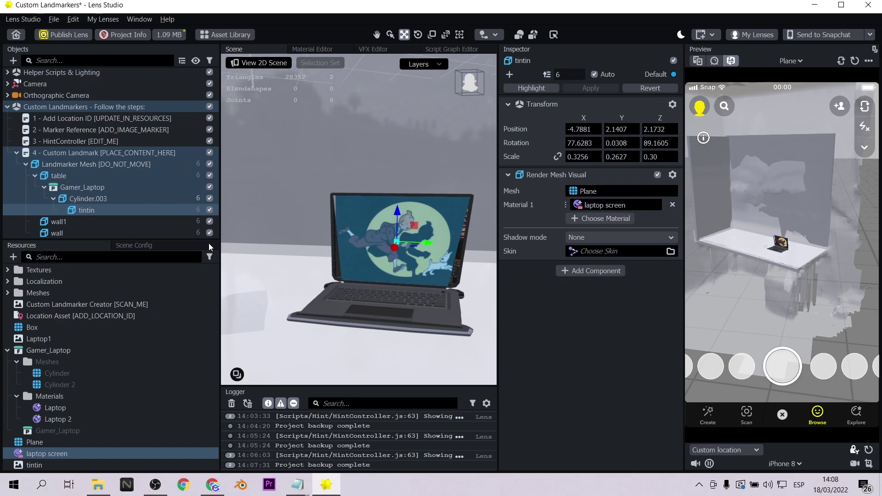
Add a Physics Sphere Body under the Landmarker Mesh and rename it ball
{"action": "double_click", "coordinate": [74, 141]}
{"action": "left_click", "coordinate": [20, 167]}
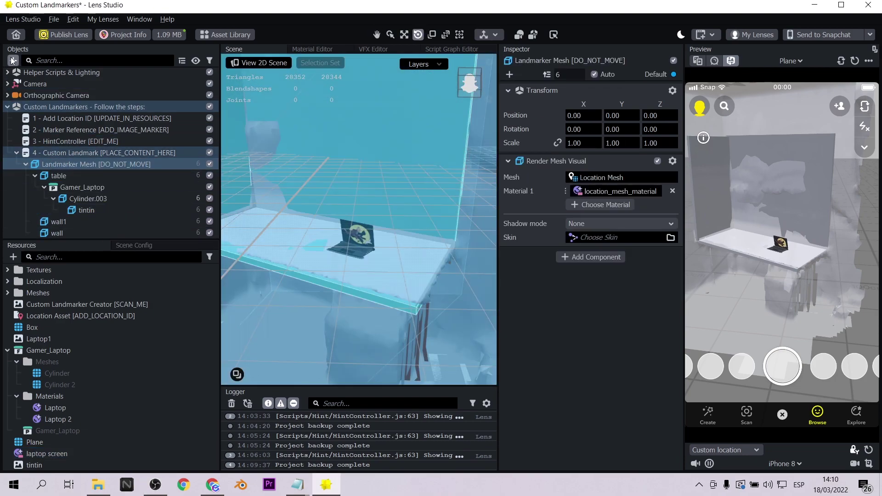
{"action": "left_click", "coordinate": [12, 61]}
{"action": "type", "text": "phy"}
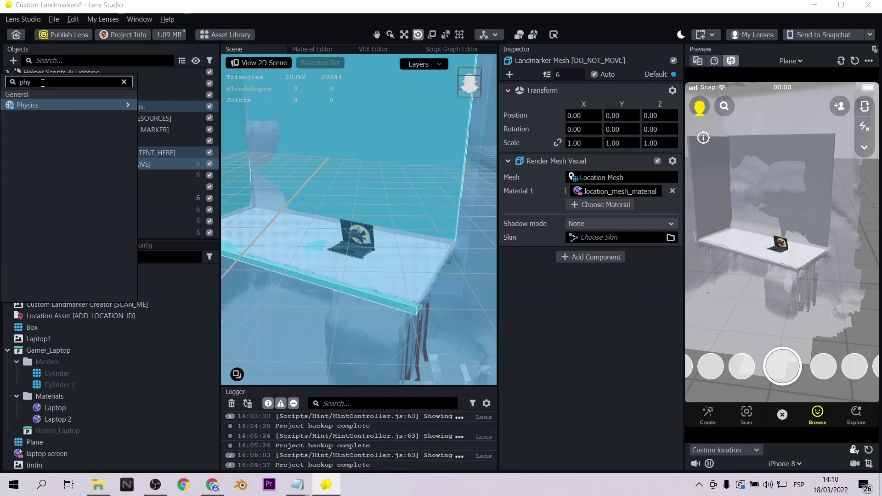
{"action": "mouse_move", "coordinate": [50, 105]}
{"action": "left_click", "coordinate": [156, 115]}
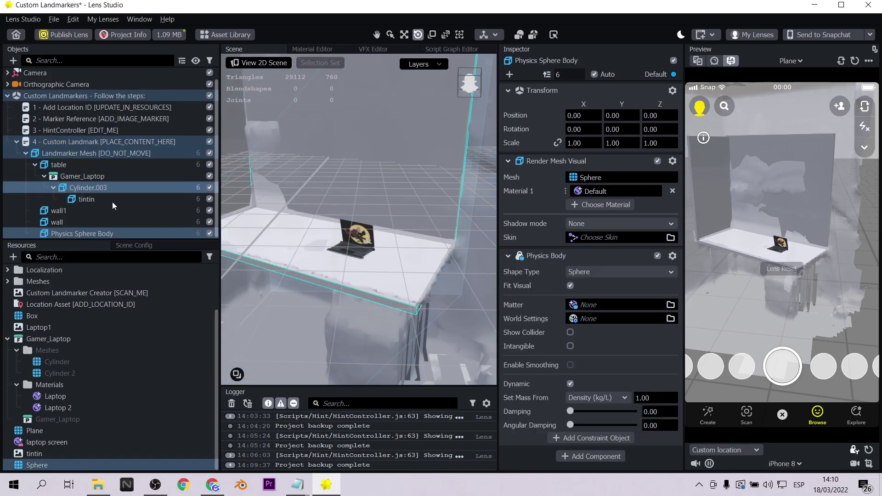
{"action": "double_click", "coordinate": [28, 233]}
{"action": "type", "text": "ball"}
{"action": "key", "text": "Return"}
Place the ball above the tabletop at a Z position of about -178.8 and reset the lens preview to test its fall
{"action": "scroll", "coordinate": [312, 253], "scroll_direction": "down", "scroll_amount": 5}
{"action": "key", "text": "w"}
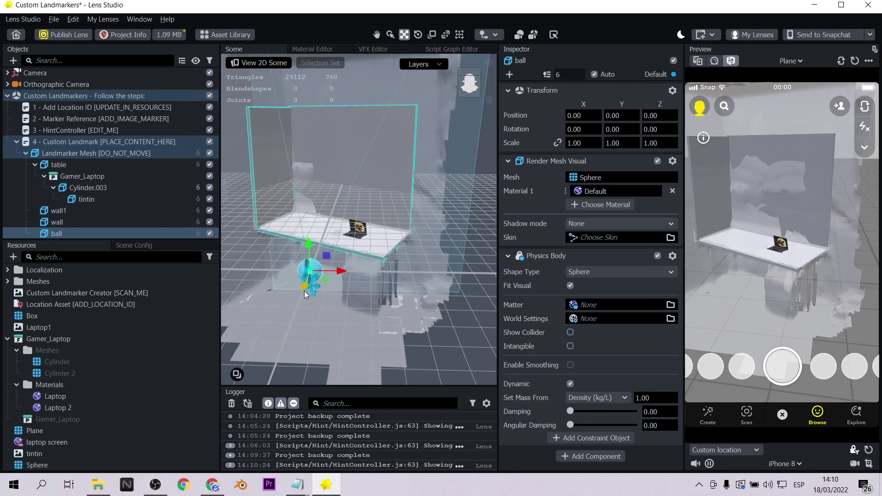
{"action": "left_click", "coordinate": [855, 61]}
{"action": "scroll", "coordinate": [384, 266], "scroll_direction": "up", "scroll_amount": 5}
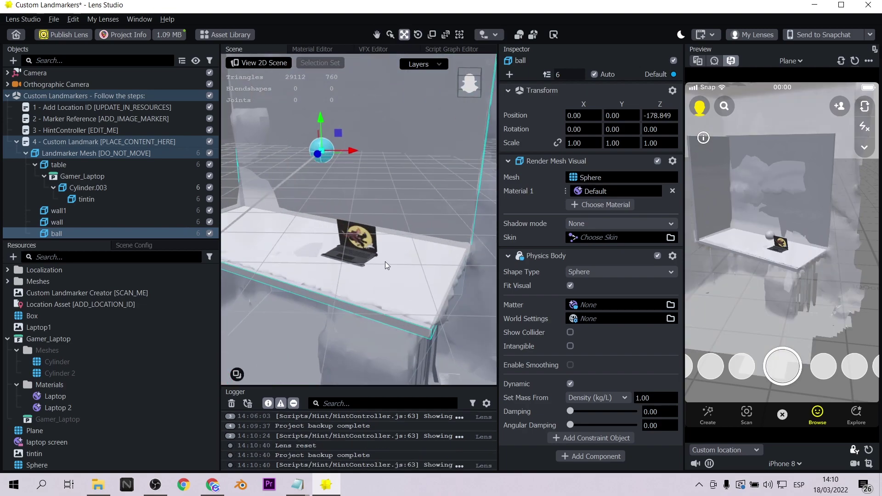
{"action": "left_click", "coordinate": [854, 63]}
{"action": "left_click_drag", "start_coordinate": [351, 150], "coordinate": [322, 153]}
{"action": "right_click_drag", "start_coordinate": [298, 317], "coordinate": [342, 278]}
{"action": "left_click", "coordinate": [856, 65]}
Raise the table to a Y position of about -41.13 and reset the lens preview
{"action": "left_click", "coordinate": [81, 165]}
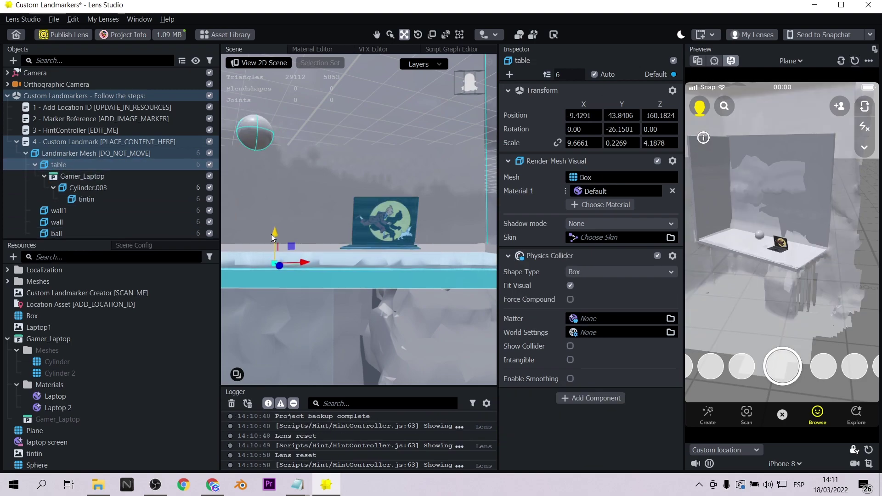
{"action": "left_click", "coordinate": [92, 176]}
{"action": "left_click", "coordinate": [103, 165]}
{"action": "left_click_drag", "start_coordinate": [274, 234], "coordinate": [274, 215]}
{"action": "left_click", "coordinate": [854, 61]}
Show the colliders of the ball and the table, and move the ball to an X position of about -33.5
{"action": "left_click", "coordinate": [74, 177]}
{"action": "left_click", "coordinate": [58, 233]}
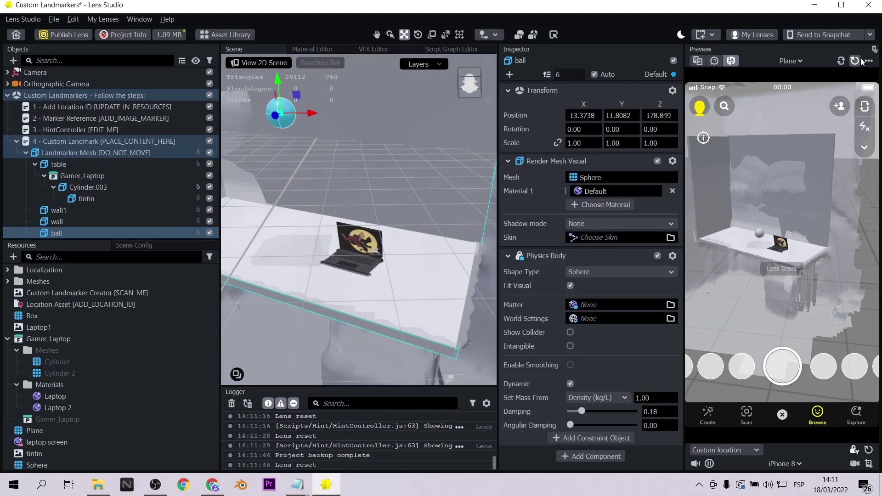
{"action": "left_click", "coordinate": [71, 165]}
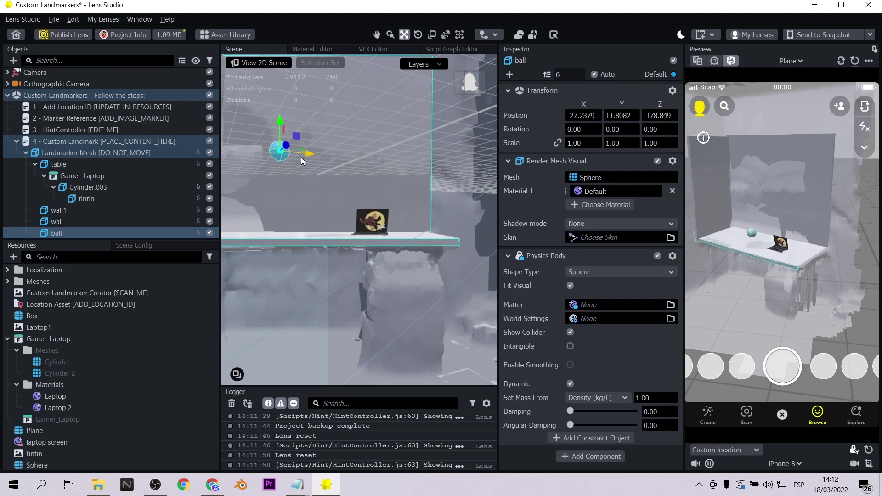
{"action": "left_click_drag", "start_coordinate": [301, 157], "coordinate": [291, 156]}
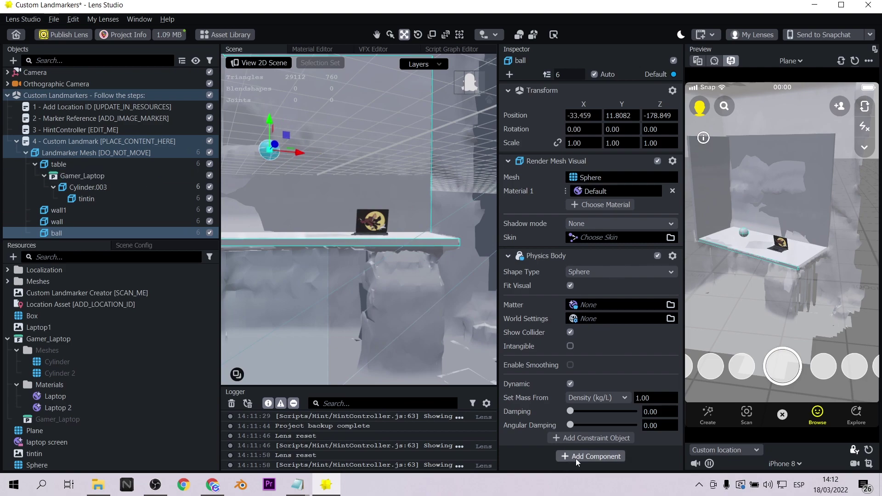
Try the Sphere shape type on the table's Physics Collider and reset the lens preview to test the falling ball
{"action": "left_click", "coordinate": [111, 166]}
{"action": "left_click", "coordinate": [602, 274]}
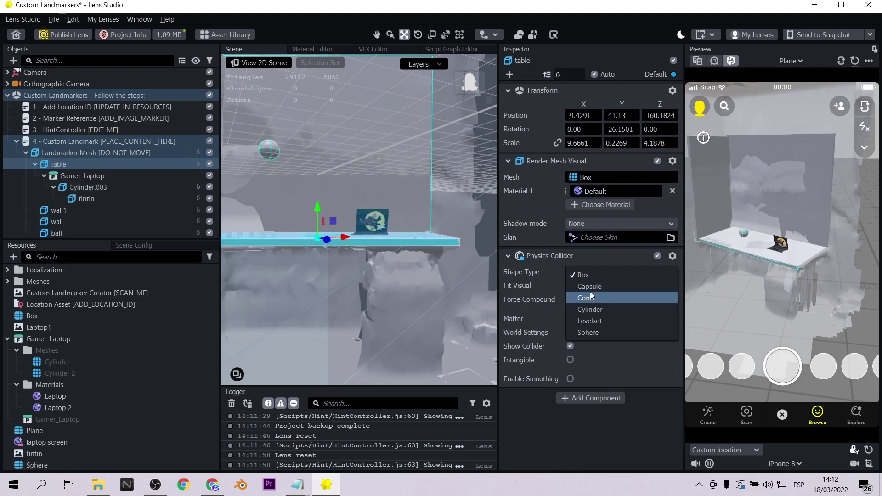
{"action": "left_click", "coordinate": [596, 327]}
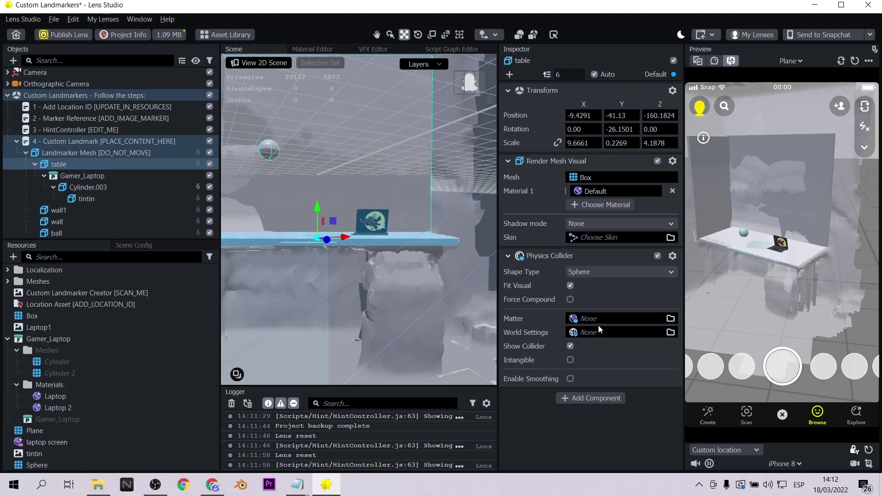
{"action": "left_click", "coordinate": [854, 60]}
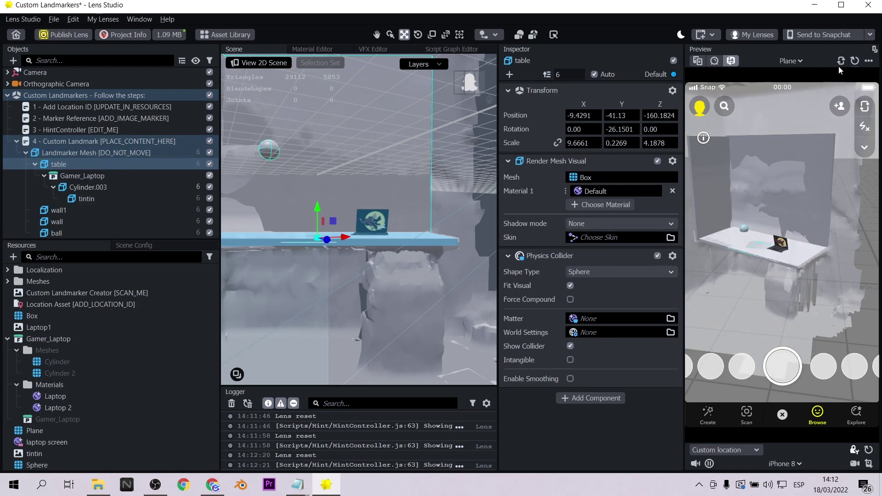
{"action": "left_click", "coordinate": [853, 60]}
{"action": "left_click", "coordinate": [108, 233]}
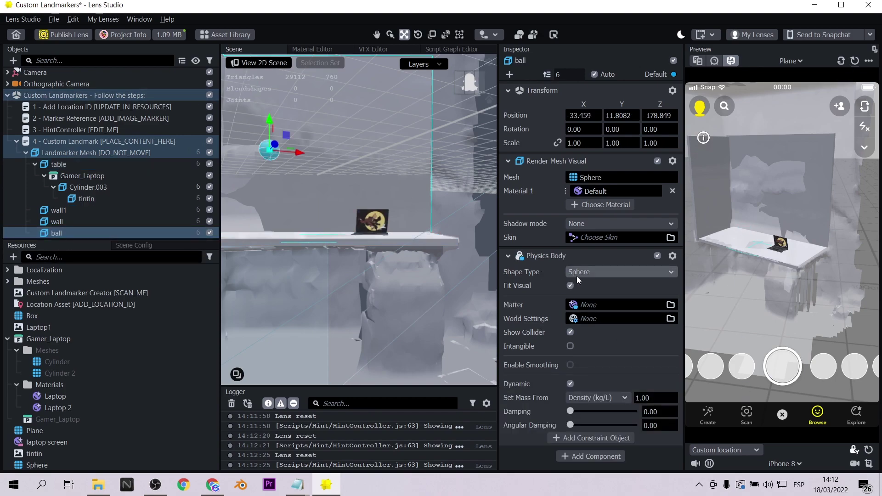
{"action": "left_click", "coordinate": [852, 60]}
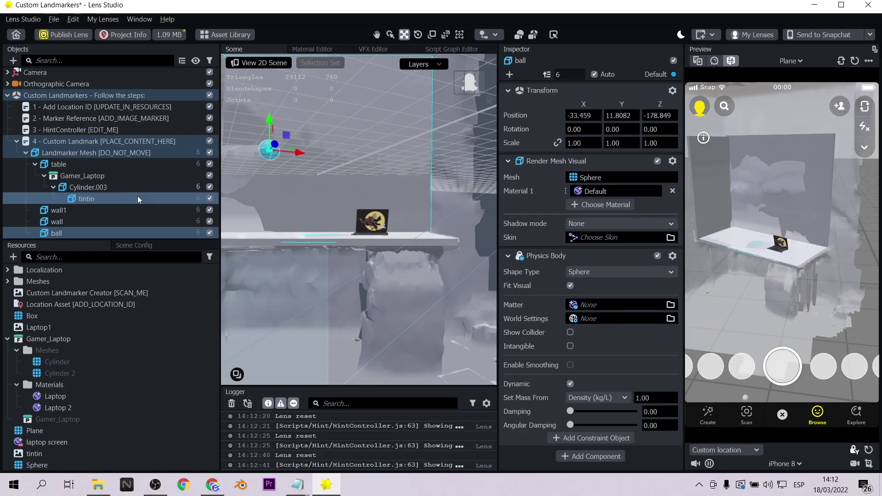
Try the Capsule shape type on the table's Physics Collider and reset the lens preview to test the ball
{"action": "left_click", "coordinate": [64, 165]}
{"action": "left_click", "coordinate": [617, 269]}
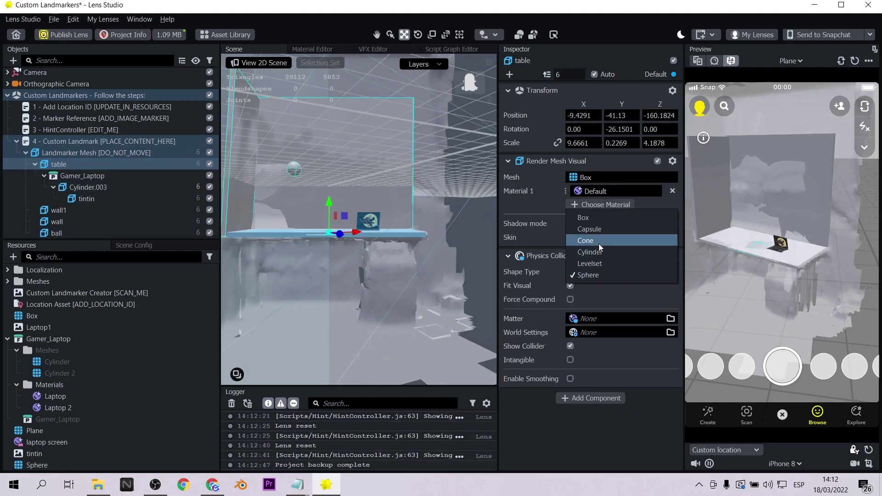
{"action": "left_click", "coordinate": [600, 231]}
{"action": "left_click", "coordinate": [853, 61]}
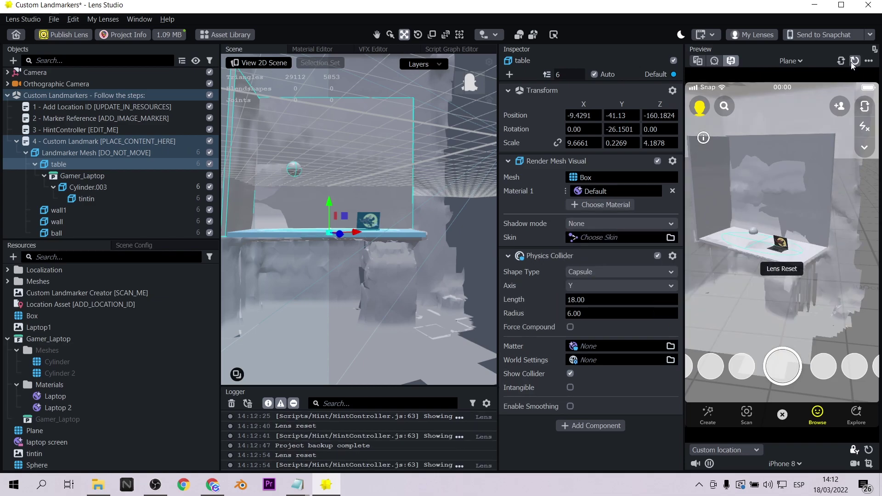
{"action": "right_click_drag", "start_coordinate": [342, 257], "coordinate": [332, 317]}
Set the table's Physics Collider shape type back to Box and replay the ball drop in the preview
{"action": "left_click", "coordinate": [616, 272]}
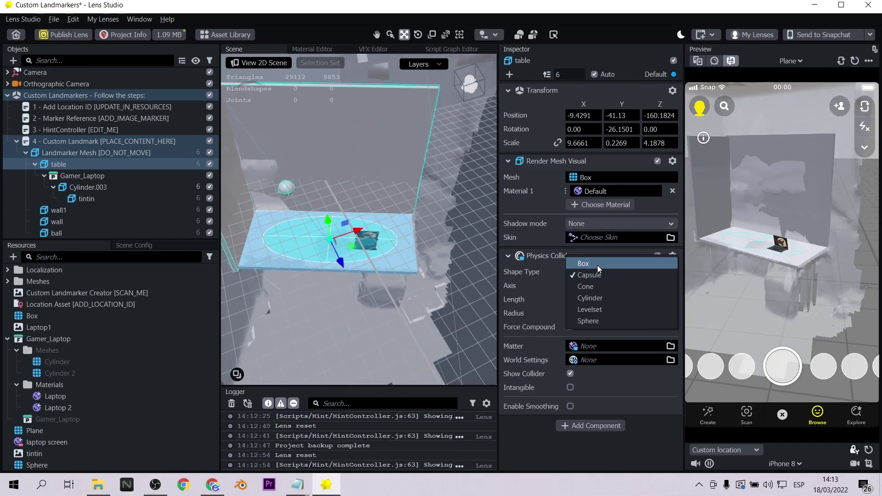
{"action": "left_click", "coordinate": [597, 265]}
{"action": "left_click", "coordinate": [854, 61]}
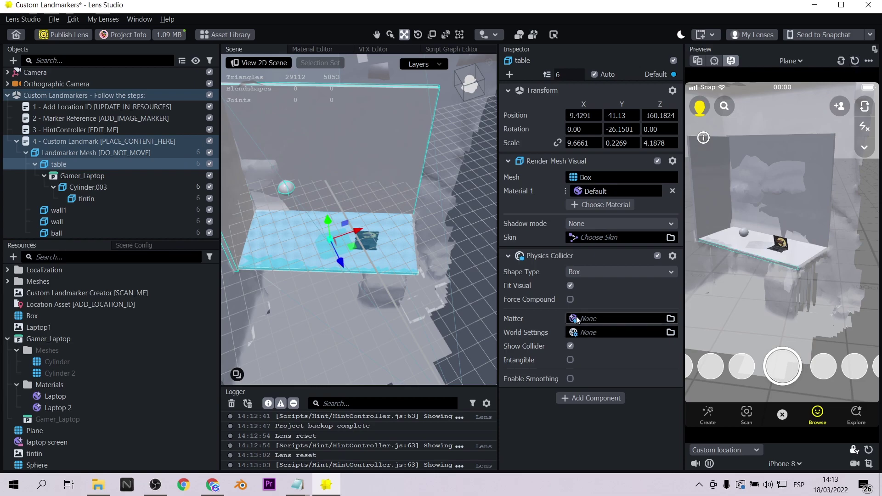
{"action": "left_click", "coordinate": [853, 62]}
{"action": "left_click", "coordinate": [853, 61]}
Duplicate the ball twice inside the Landmarker Mesh
{"action": "right_click_drag", "start_coordinate": [414, 263], "coordinate": [313, 225]}
{"action": "right_click", "coordinate": [69, 234]}
{"action": "left_click", "coordinate": [92, 294]}
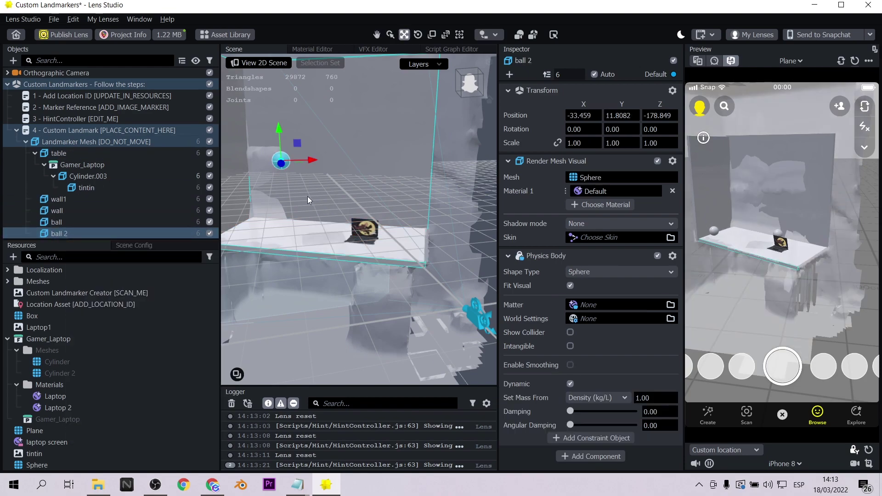
{"action": "right_click", "coordinate": [61, 231]}
{"action": "left_click", "coordinate": [111, 279]}
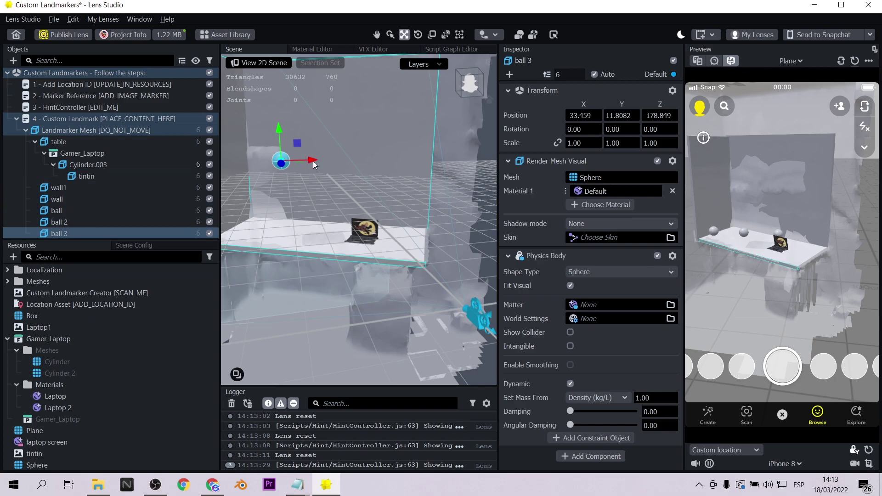
Move ball 3 to an X position of about 28.3, shift it along Z over the table, and reset the lens preview
{"action": "left_click_drag", "start_coordinate": [309, 161], "coordinate": [395, 169]}
{"action": "left_click", "coordinate": [855, 61]}
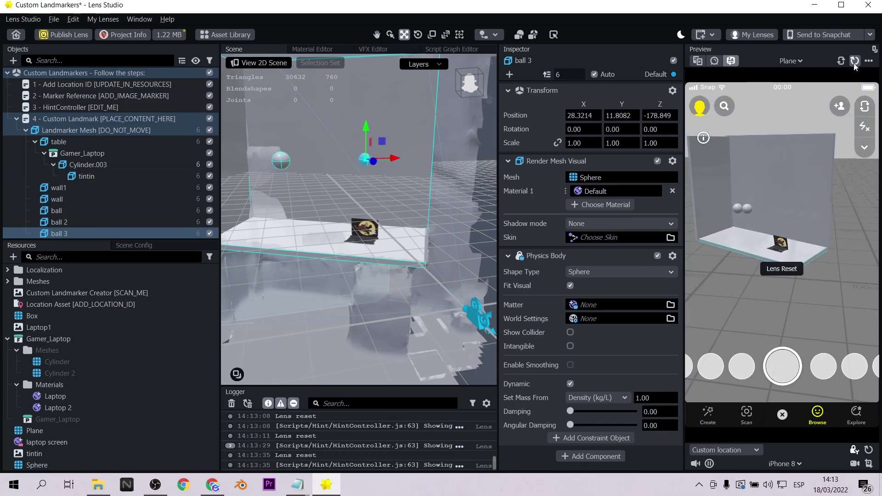
{"action": "right_click_drag", "start_coordinate": [464, 179], "coordinate": [366, 187]}
{"action": "left_click_drag", "start_coordinate": [364, 171], "coordinate": [324, 175]}
{"action": "right_click_drag", "start_coordinate": [339, 192], "coordinate": [442, 199]}
{"action": "left_click", "coordinate": [855, 62]}
Scale ball 2 uniformly to 0.6 and place it at an X position of about -9.5, testing the drop in the preview
{"action": "left_click", "coordinate": [71, 222]}
{"action": "left_click_drag", "start_coordinate": [306, 161], "coordinate": [317, 161]}
{"action": "left_click", "coordinate": [322, 162]}
{"action": "left_click", "coordinate": [83, 223]}
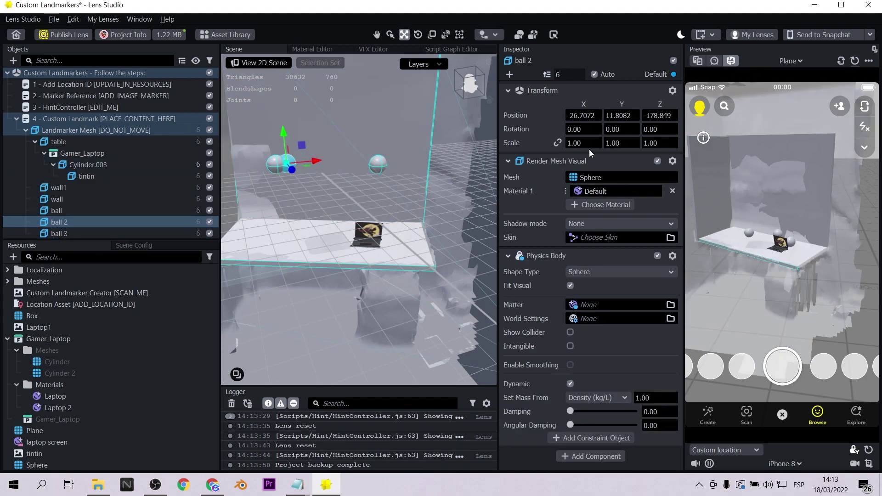
{"action": "left_click_drag", "start_coordinate": [589, 150], "coordinate": [544, 143]}
{"action": "left_click", "coordinate": [855, 60]}
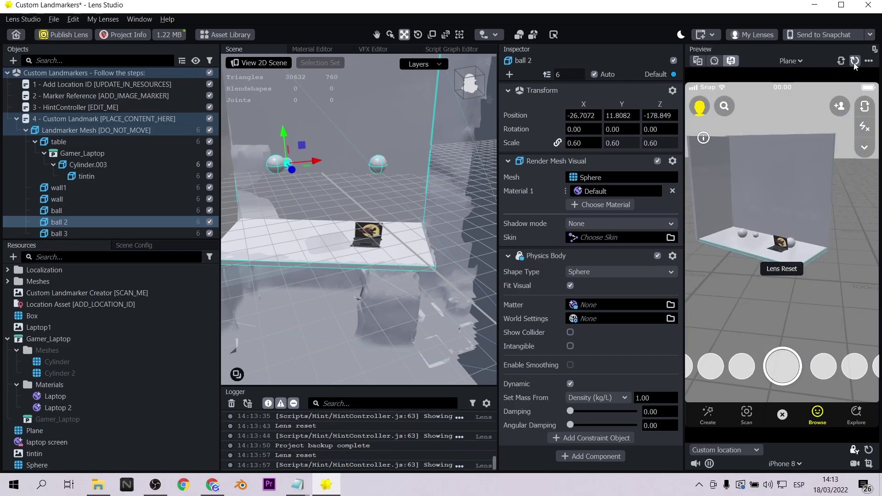
{"action": "left_click", "coordinate": [855, 60]}
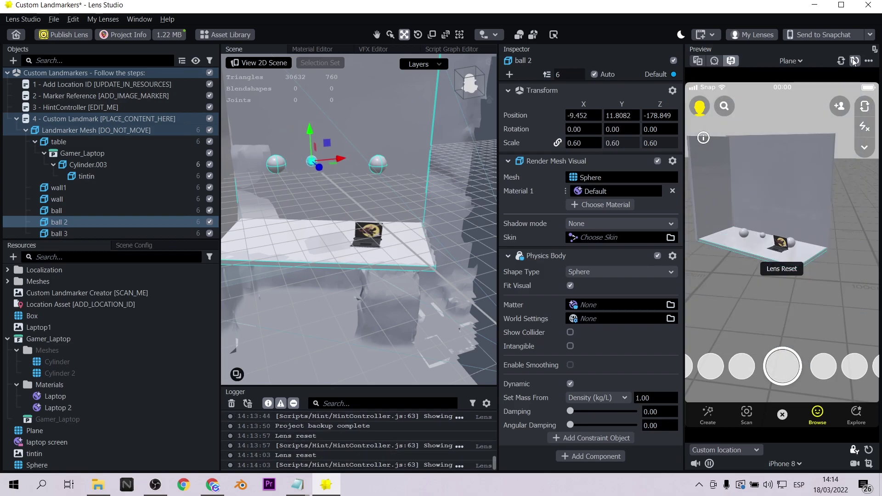
Set the scale of ball 3 to 0.5 on all axes
{"action": "left_click", "coordinate": [74, 233]}
{"action": "left_click_drag", "start_coordinate": [594, 143], "coordinate": [559, 138]}
{"action": "type", "text": "0.5"}
{"action": "key", "text": "Return"}
Position ball 3 above the laptop at about X 14.6 and Z -135, and reset the lens preview
{"action": "right_click_drag", "start_coordinate": [427, 182], "coordinate": [355, 189]}
{"action": "left_click_drag", "start_coordinate": [380, 176], "coordinate": [374, 174]}
{"action": "left_click_drag", "start_coordinate": [331, 175], "coordinate": [320, 179]}
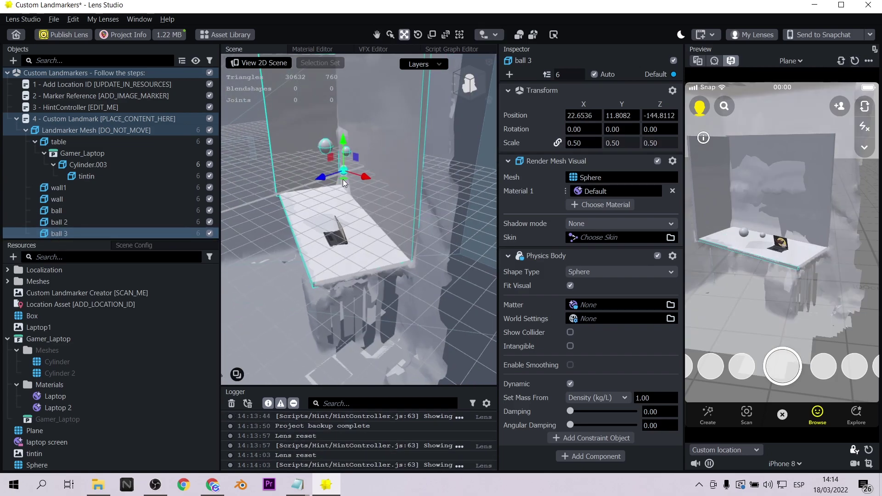
{"action": "right_click_drag", "start_coordinate": [343, 179], "coordinate": [400, 229]}
{"action": "left_click_drag", "start_coordinate": [406, 237], "coordinate": [405, 237]}
{"action": "left_click", "coordinate": [854, 60]}
Reduce ball 3 to a uniform scale of 0.3 and replay its fall in the preview
{"action": "right_click_drag", "start_coordinate": [395, 317], "coordinate": [340, 301]}
{"action": "double_click", "coordinate": [578, 144]}
{"action": "type", "text": "0.3"}
{"action": "key", "text": "Return"}
{"action": "left_click_drag", "start_coordinate": [321, 170], "coordinate": [367, 236], "text": "alt"}
{"action": "left_click", "coordinate": [854, 61]}
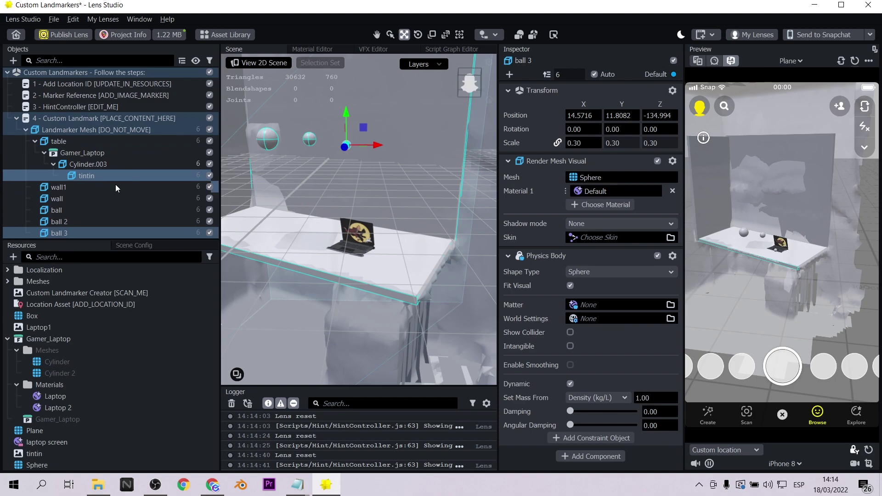
Add a Physics Box Body as a child of Cylinder.003 inside the Gamer_Laptop object
{"action": "left_click", "coordinate": [104, 160]}
{"action": "left_click", "coordinate": [99, 153]}
{"action": "left_click", "coordinate": [97, 165]}
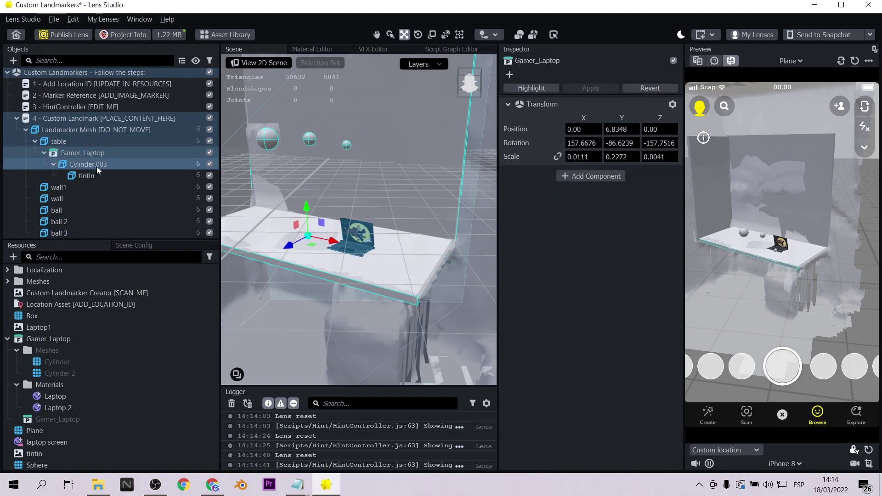
{"action": "left_click", "coordinate": [14, 61]}
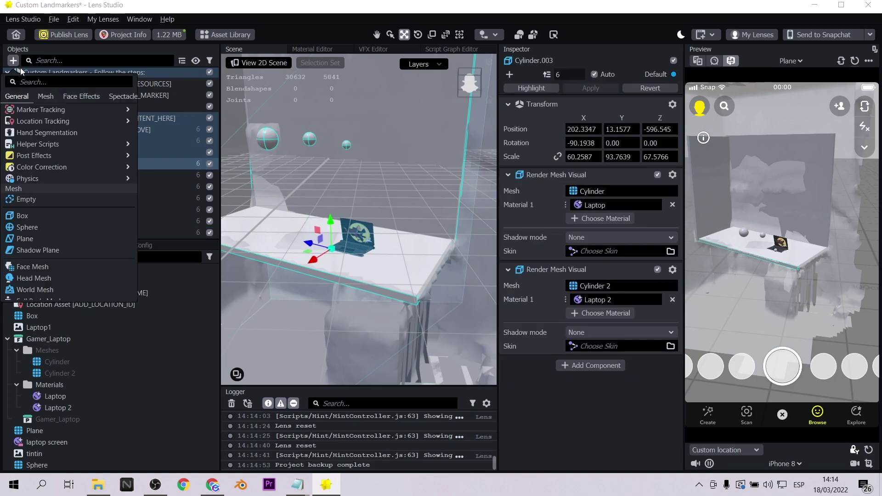
{"action": "type", "text": "phy"}
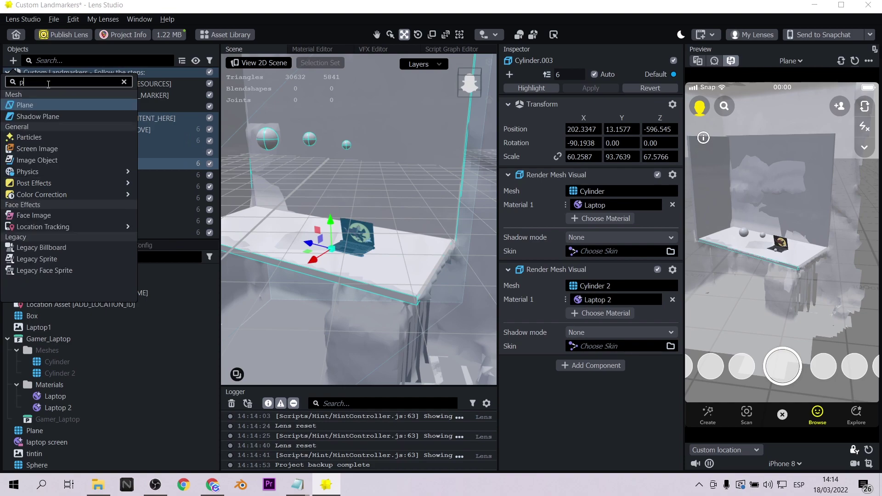
{"action": "mouse_move", "coordinate": [55, 102]}
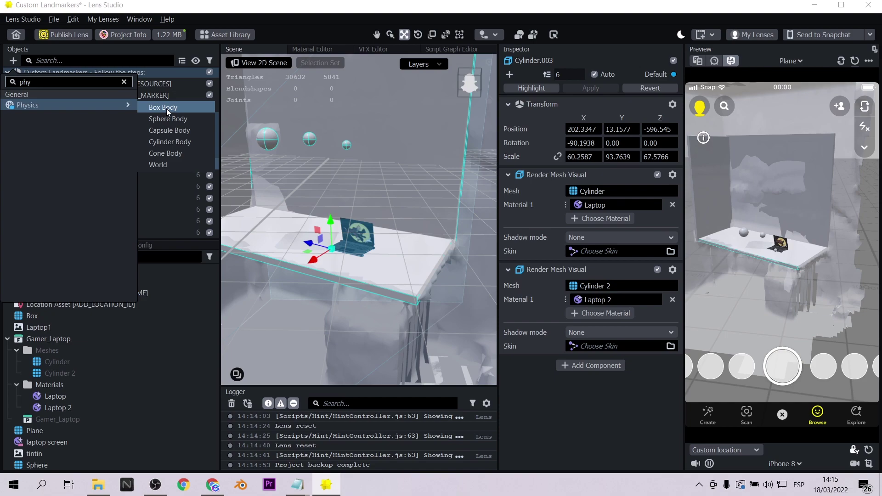
{"action": "left_click", "coordinate": [166, 108]}
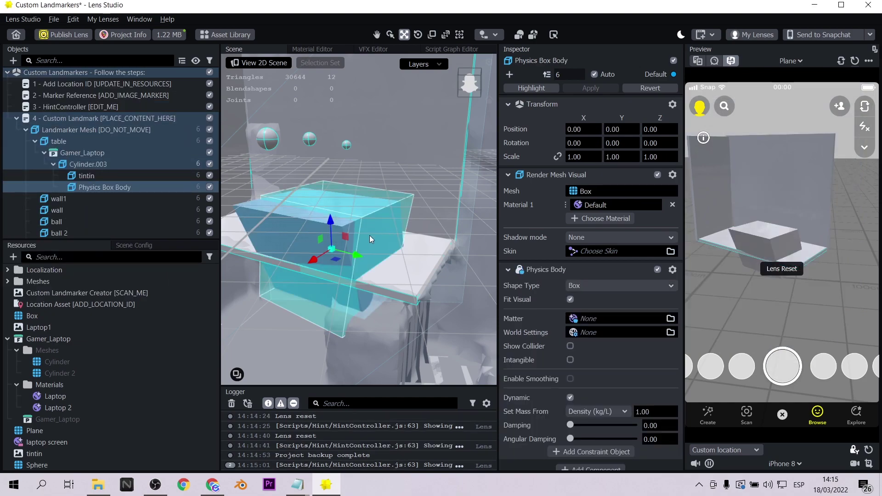
Scale the new physics box body uniformly to 0.4
{"action": "left_click", "coordinate": [558, 159]}
{"action": "left_click_drag", "start_coordinate": [584, 157], "coordinate": [550, 155]}
{"action": "type", "text": "0.4"}
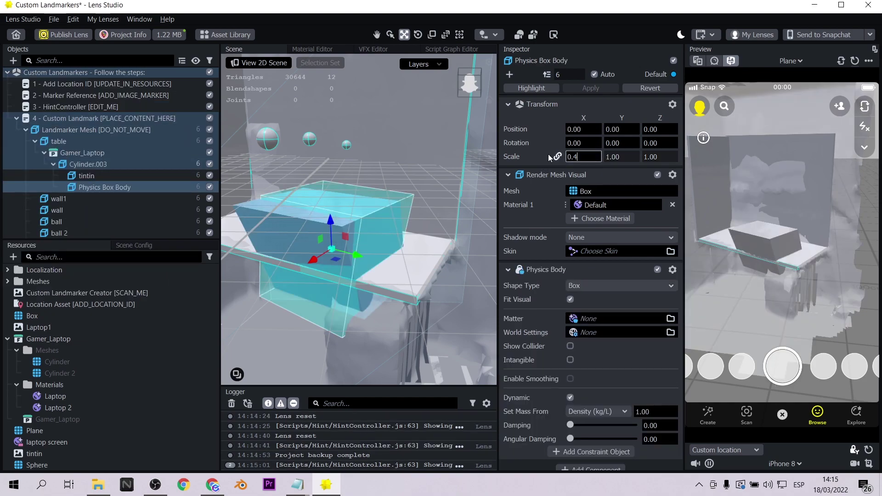
{"action": "key", "text": "Return"}
Fit the box body over the laptop's keyboard base, scaled to about 0.33 × 0.36 × 0.03
{"action": "left_click", "coordinate": [432, 35]}
{"action": "left_click", "coordinate": [556, 157]}
{"action": "left_click_drag", "start_coordinate": [331, 221], "coordinate": [341, 247]}
{"action": "left_click", "coordinate": [404, 34]}
{"action": "left_click", "coordinate": [432, 35]}
{"action": "scroll", "coordinate": [352, 184], "scroll_direction": "up", "scroll_amount": 5}
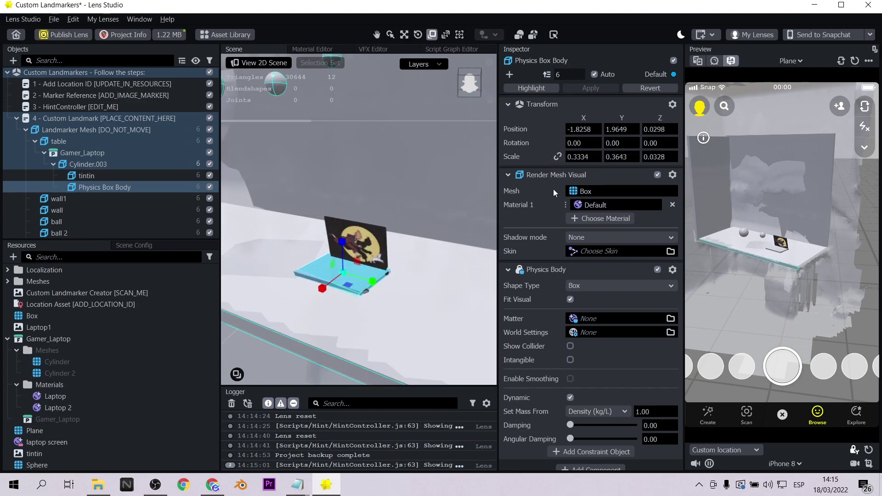
Move ball 3 to a Z position of about -144.9 above the laptop and replay its fall in the preview
{"action": "left_click", "coordinate": [856, 62]}
{"action": "left_click", "coordinate": [60, 233]}
{"action": "scroll", "coordinate": [332, 119], "scroll_direction": "down", "scroll_amount": 5}
{"action": "left_click", "coordinate": [405, 35]}
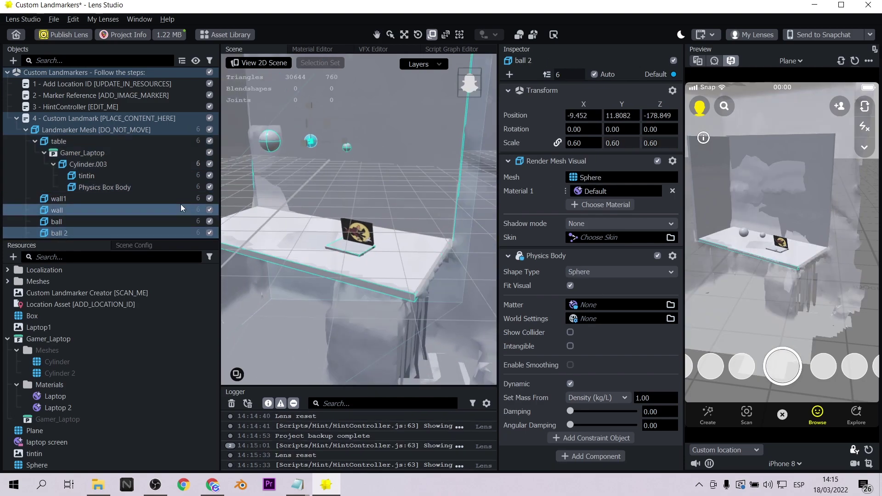
{"action": "left_click", "coordinate": [57, 222]}
{"action": "key", "text": "ctrl+d"}
{"action": "left_click", "coordinate": [856, 61]}
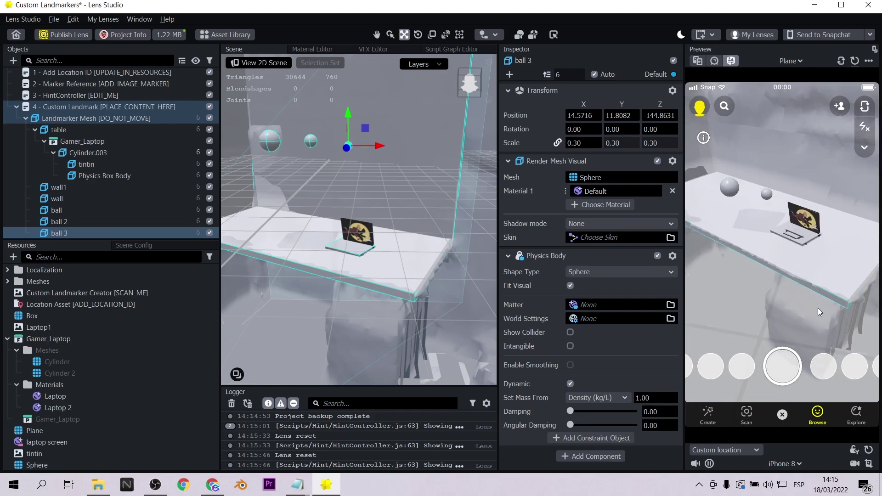
{"action": "left_click", "coordinate": [855, 61]}
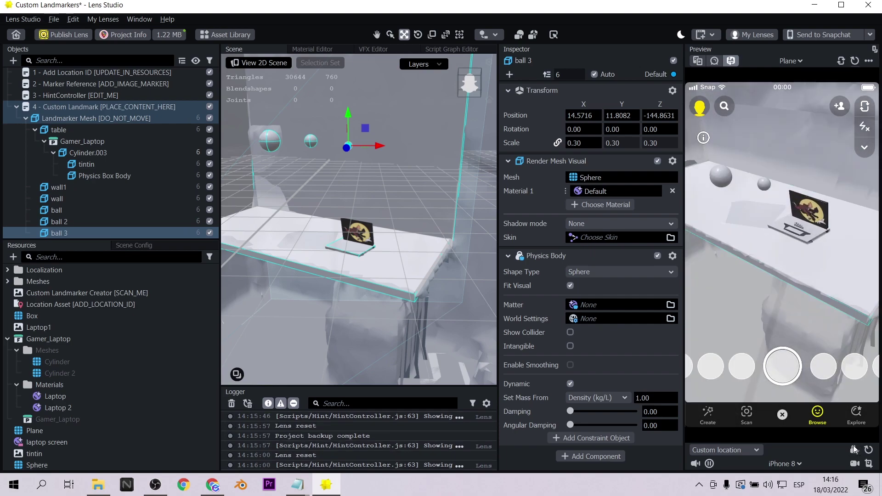
Rename the laptop's physics box body as "base laptop"
{"action": "double_click", "coordinate": [104, 175]}
{"action": "type", "text": "base table"}
{"action": "key", "text": "Return"}
{"action": "double_click", "coordinate": [106, 176]}
{"action": "type", "text": "base laptop"}
{"action": "key", "text": "Return"}
Refine base laptop to a scale of about 0.277 × 0.342 × 0.027 so it sits inside the keyboard base, and reset the preview
{"action": "left_click", "coordinate": [432, 35]}
{"action": "left_click_drag", "start_coordinate": [350, 216], "coordinate": [350, 220]}
{"action": "left_click", "coordinate": [854, 61]}
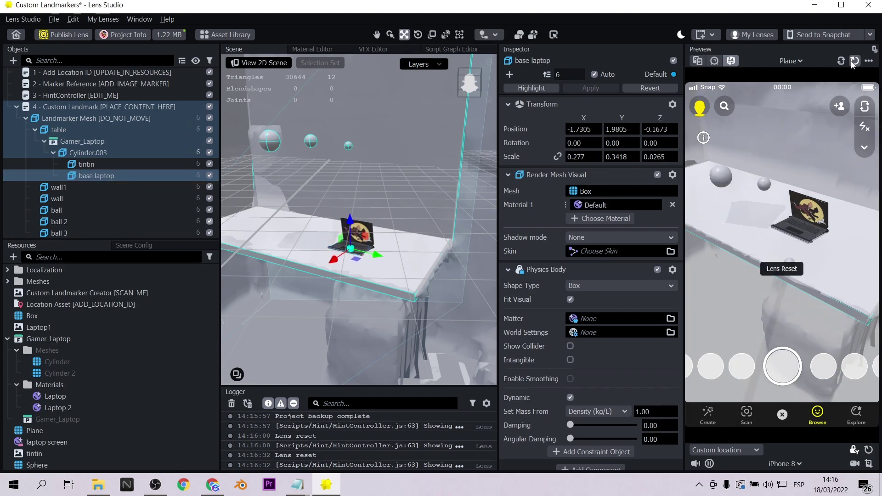
Move the largest ball to a Z position of about -199.7 and reset the preview
{"action": "left_click", "coordinate": [95, 212]}
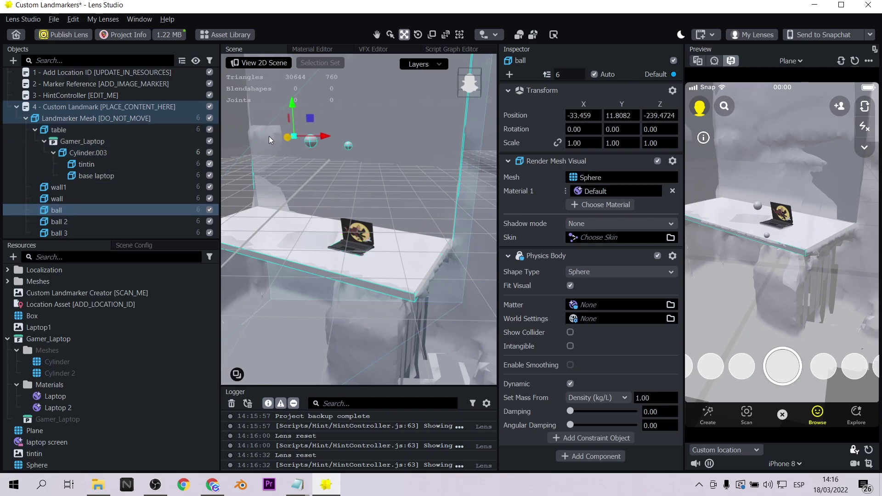
{"action": "left_click", "coordinate": [857, 62]}
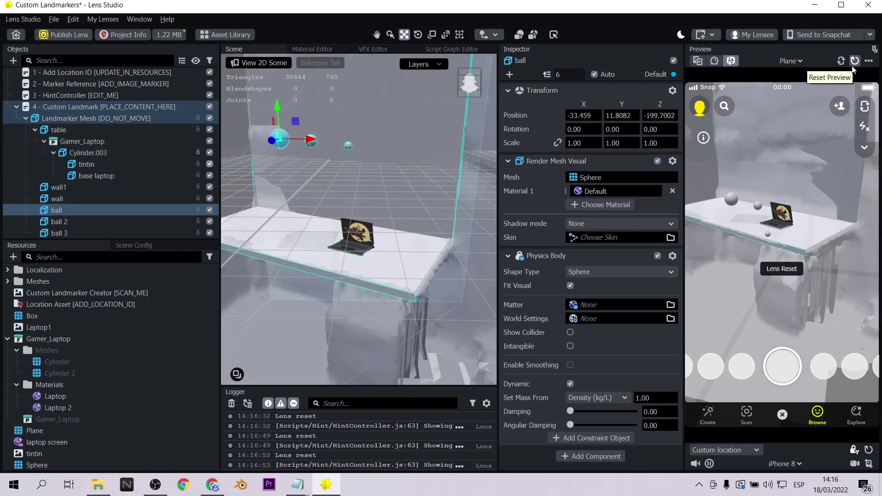
{"action": "scroll", "coordinate": [383, 243], "scroll_direction": "down", "scroll_amount": 5}
{"action": "right_click_drag", "start_coordinate": [384, 244], "coordinate": [307, 224]}
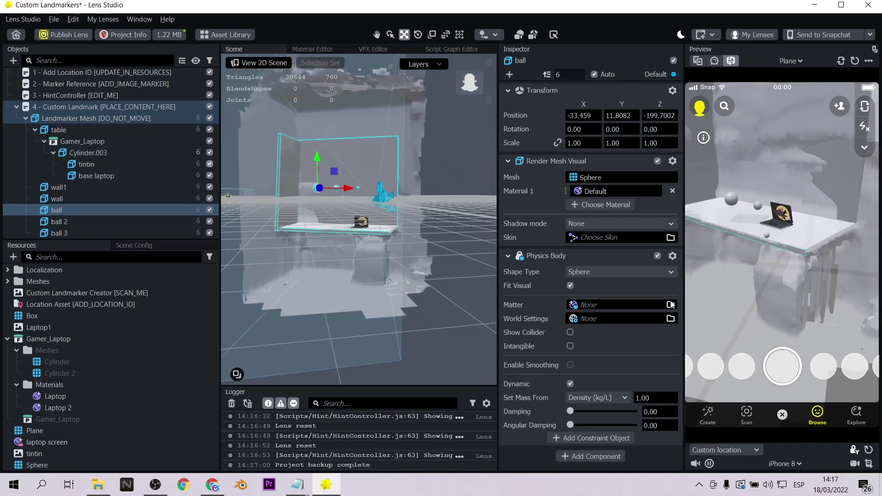
Try the Sphere and Capsule shape types on base laptop's physics body, replaying the ball drop for each
{"action": "left_click", "coordinate": [97, 176]}
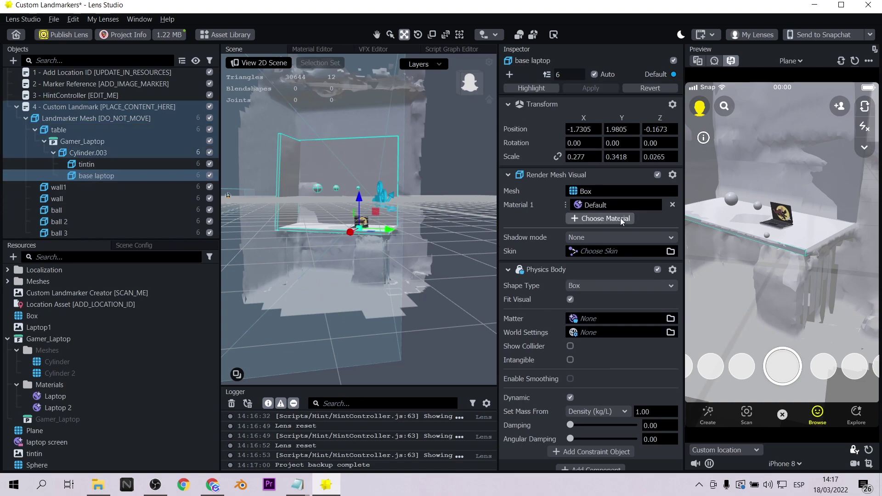
{"action": "left_click", "coordinate": [604, 286]}
{"action": "left_click", "coordinate": [598, 333]}
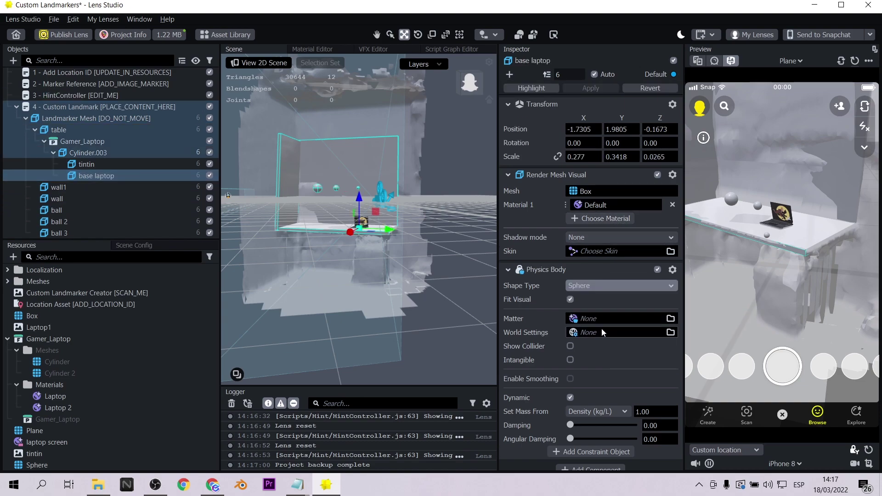
{"action": "left_click", "coordinate": [853, 61]}
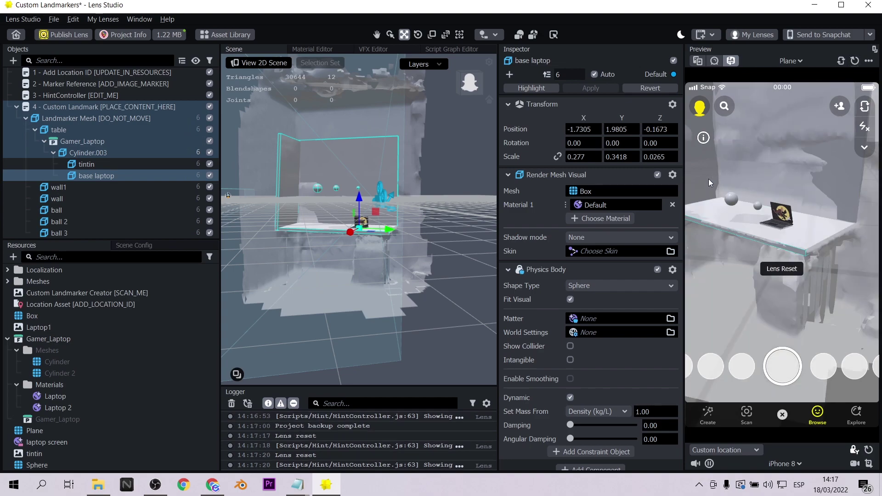
{"action": "left_click", "coordinate": [596, 288]}
{"action": "left_click", "coordinate": [597, 254]}
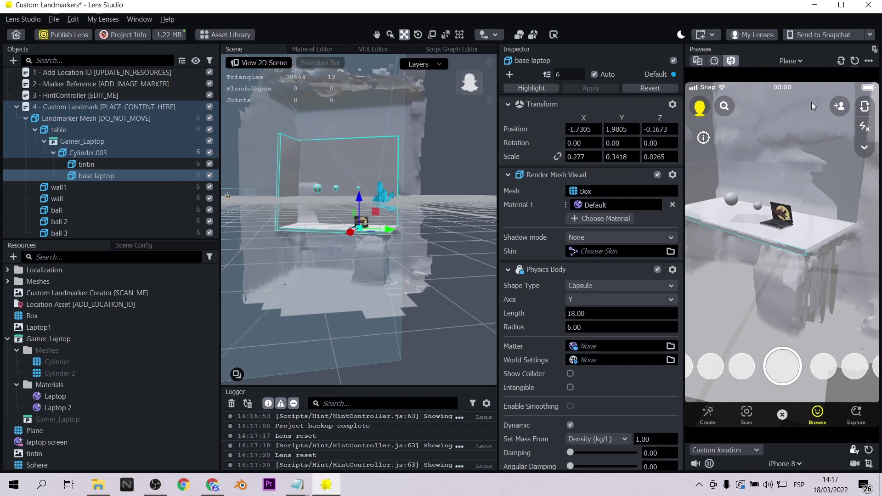
{"action": "left_click", "coordinate": [855, 61]}
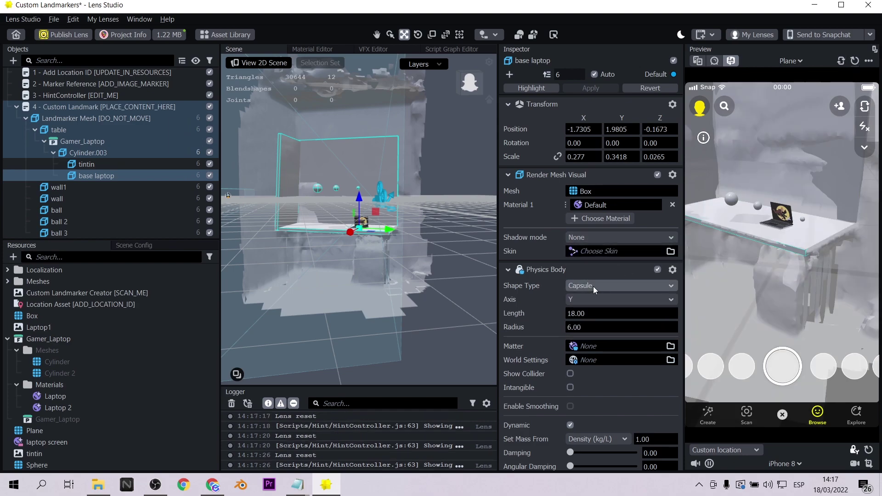
Return base laptop's physics shape type to Box and replay the ball drop
{"action": "left_click", "coordinate": [594, 288]}
{"action": "left_click", "coordinate": [593, 274]}
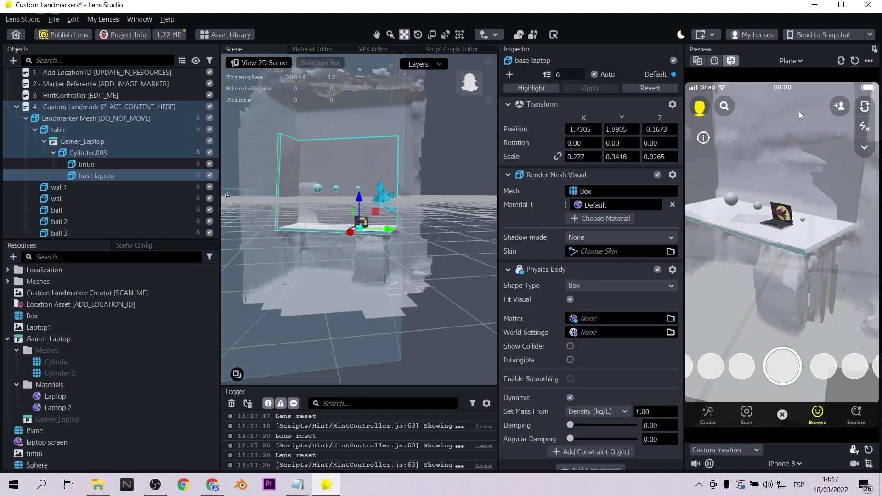
{"action": "left_click", "coordinate": [853, 62]}
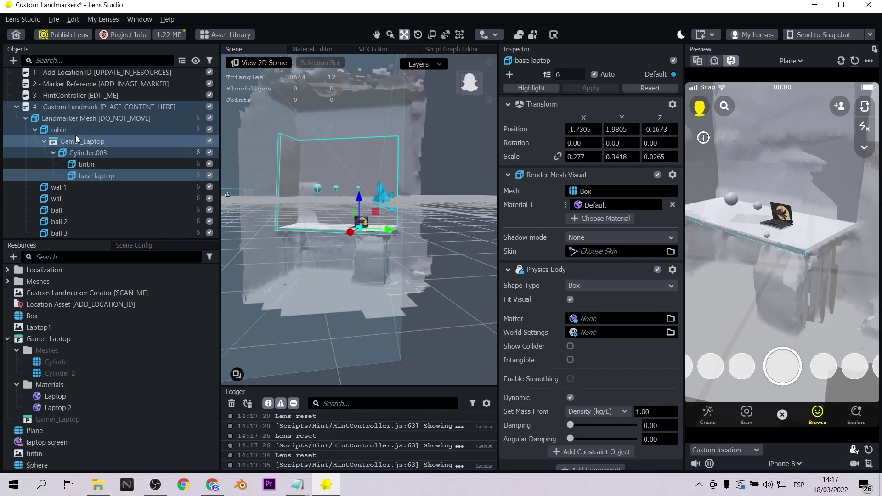
Duplicate base laptop, rotate the copy upright and fit it over the laptop's screen at about X -4.11, Y 2.13, Z 1.77
{"action": "right_click", "coordinate": [96, 177]}
{"action": "left_click", "coordinate": [163, 226]}
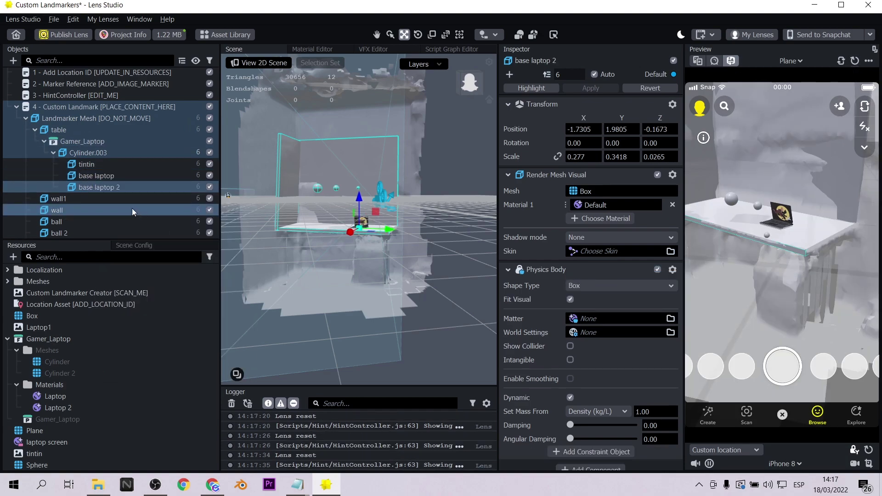
{"action": "key", "text": "f"}
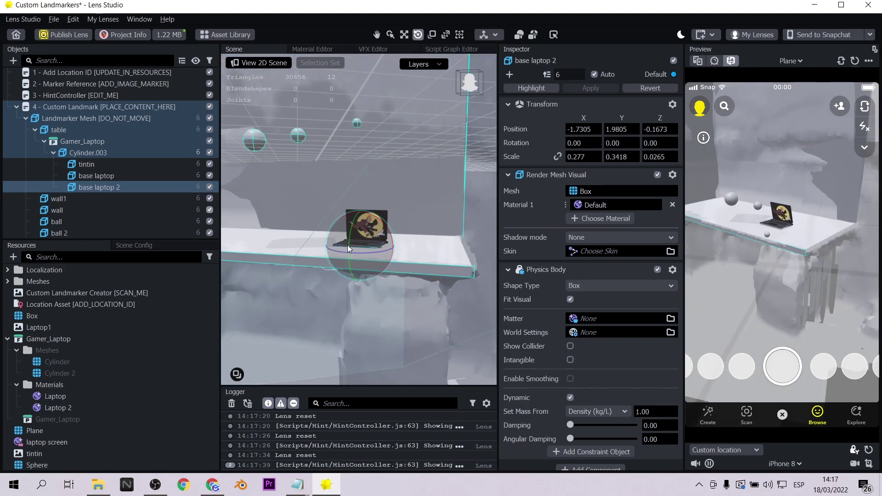
{"action": "key", "text": "w"}
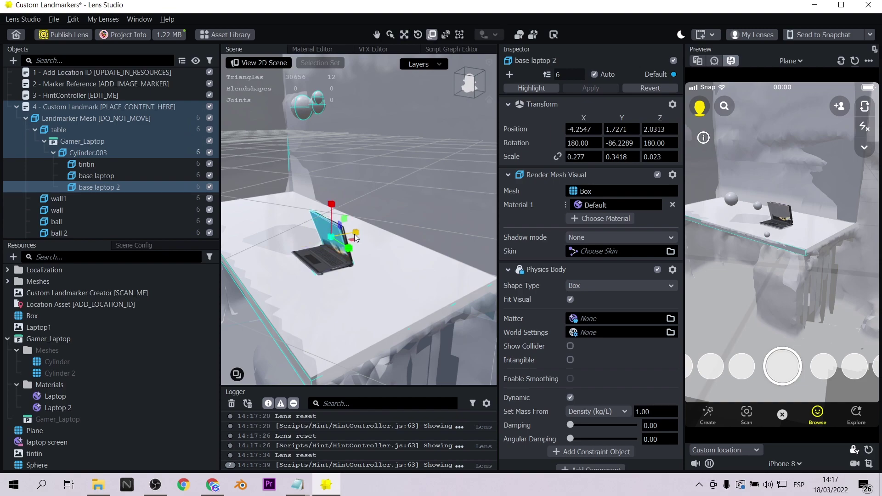
{"action": "key", "text": "f"}
{"action": "key", "text": "e"}
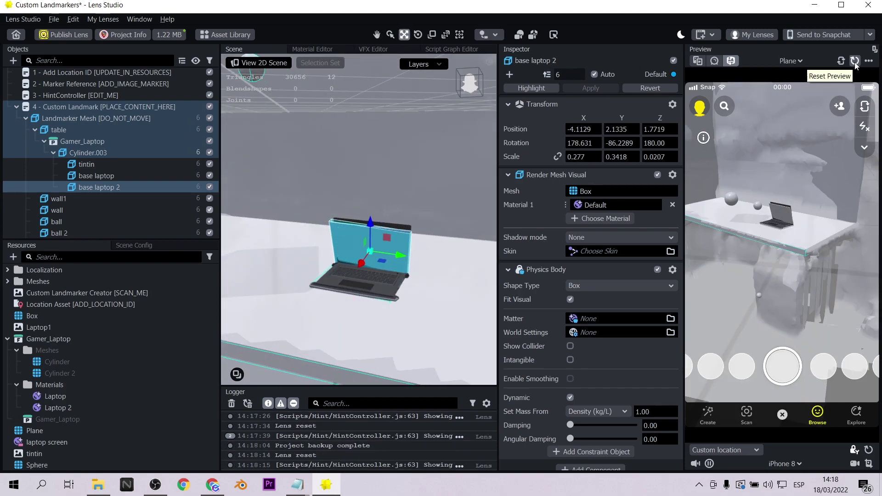
{"action": "left_click", "coordinate": [855, 63]}
Set base laptop 2's physics shape to Capsule along the X axis, adjust its Y rotation to about -83.1, and test the drop
{"action": "left_click", "coordinate": [621, 286]}
{"action": "left_click", "coordinate": [597, 339]}
{"action": "left_click", "coordinate": [855, 62]}
{"action": "left_click", "coordinate": [622, 286]}
{"action": "left_click", "coordinate": [597, 251]}
{"action": "left_click", "coordinate": [855, 62]}
{"action": "right_click_drag", "start_coordinate": [428, 284], "coordinate": [375, 330]}
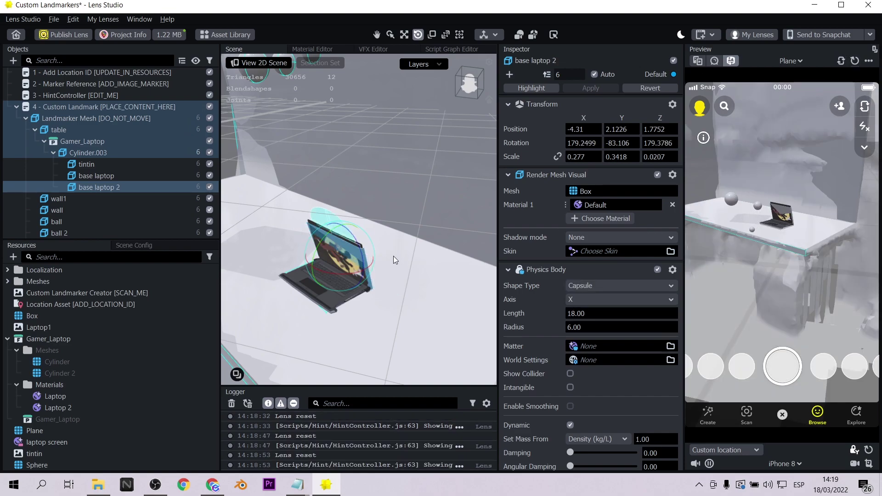
Duplicate ball 3 to add another small physics ball above the laptop
{"action": "scroll", "coordinate": [181, 230], "scroll_direction": "down", "scroll_amount": 1}
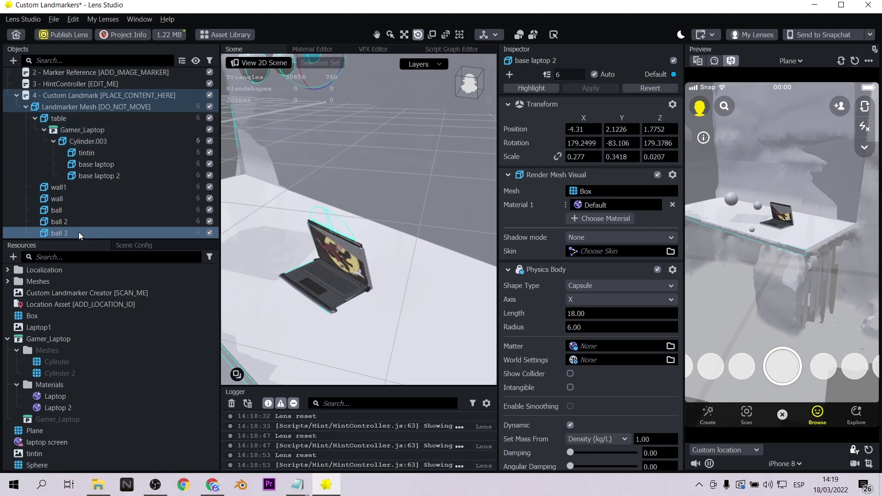
{"action": "right_click", "coordinate": [78, 233]}
{"action": "left_click", "coordinate": [123, 284]}
{"action": "scroll", "coordinate": [395, 207], "scroll_direction": "down", "scroll_amount": 2}
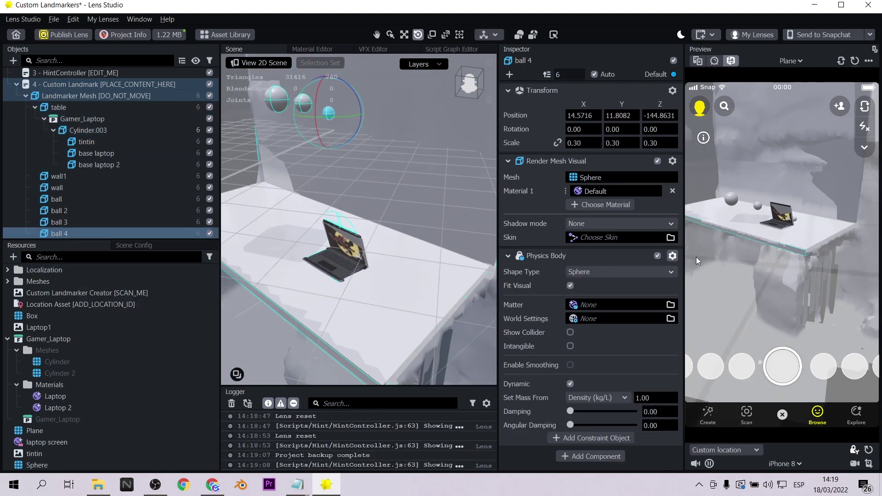
Replay the ball drop close to the laptop in the preview, and set base laptop 2's capsule radius to 3
{"action": "right_click_drag", "start_coordinate": [775, 246], "coordinate": [807, 221]}
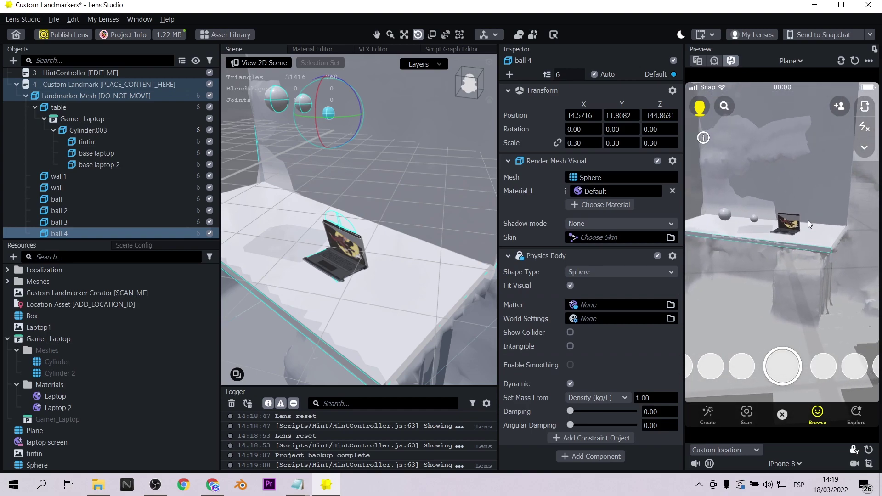
{"action": "left_click", "coordinate": [855, 64]}
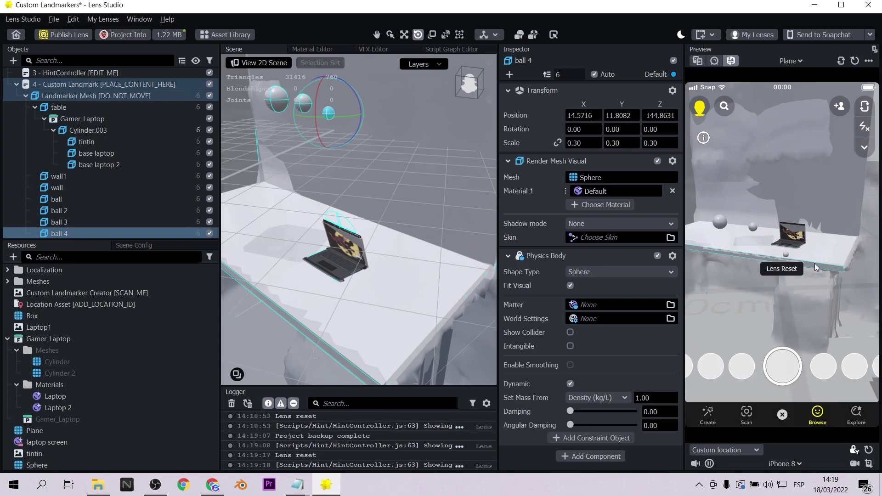
{"action": "scroll", "coordinate": [815, 265], "scroll_direction": "up", "scroll_amount": 8}
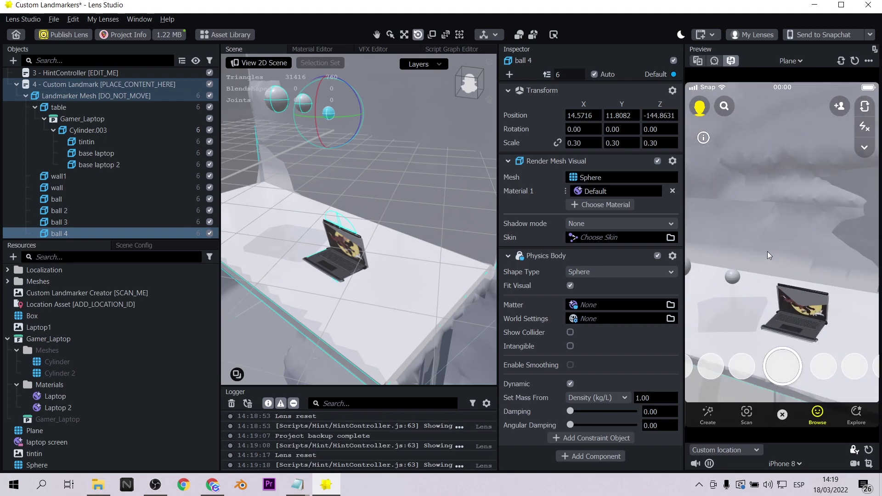
{"action": "left_click_drag", "start_coordinate": [770, 257], "coordinate": [755, 243]}
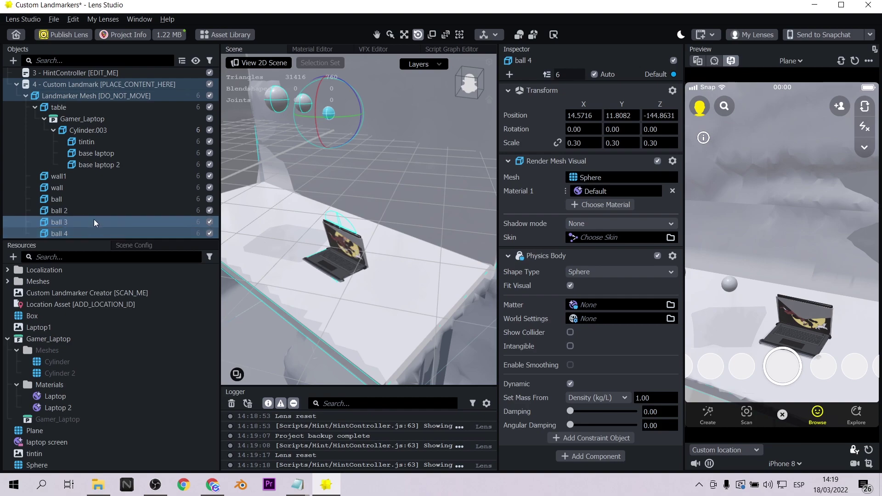
{"action": "left_click", "coordinate": [138, 165]}
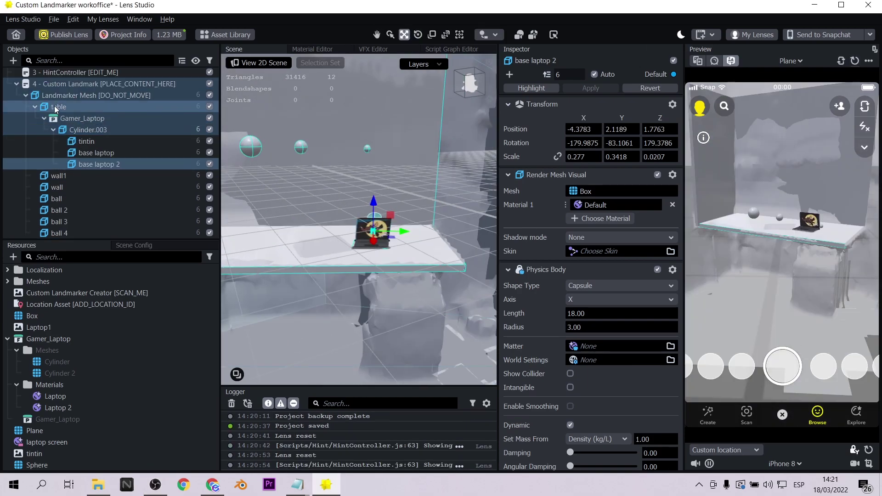
Duplicate the table, delete the laptop inside the copy, and move the copy directly under 4 - Custom Landmark
{"action": "left_click", "coordinate": [38, 179]}
{"action": "left_click", "coordinate": [82, 187]}
{"action": "key", "text": "Delete"}
{"action": "left_click_drag", "start_coordinate": [62, 176], "coordinate": [97, 85]}
Lower table 2 to floor level, at a Y position of about -112.8
{"action": "scroll", "coordinate": [85, 197], "scroll_direction": "down", "scroll_amount": 1}
{"action": "left_click_drag", "start_coordinate": [315, 217], "coordinate": [317, 340]}
{"action": "scroll", "coordinate": [329, 276], "scroll_direction": "down", "scroll_amount": 5}
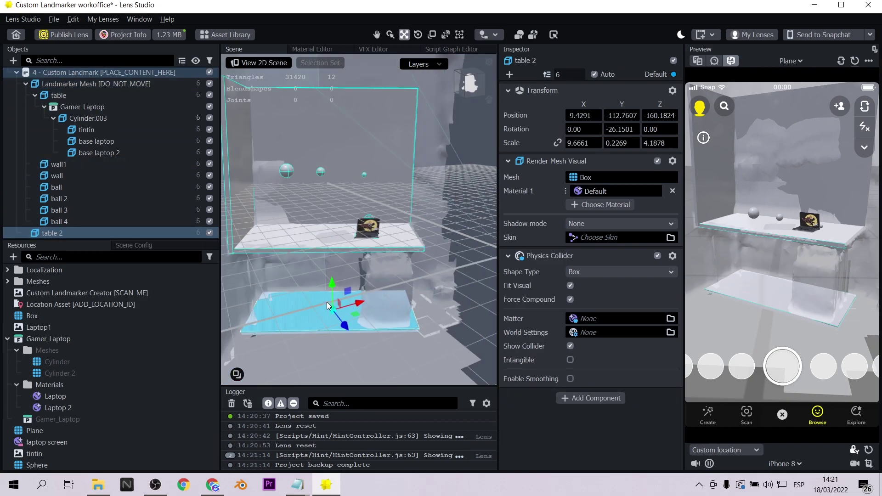
Extend table 2 across the room's floor, with a Z scale of about 9.49, Z position of about -134.2 and X rotation of about -0.7
{"action": "left_click", "coordinate": [418, 35]}
{"action": "left_click", "coordinate": [432, 35]}
{"action": "left_click", "coordinate": [405, 35]}
{"action": "mouse_move", "coordinate": [311, 301]}
{"action": "left_mouse_down"}
{"action": "mouse_move", "coordinate": [275, 318]}
{"action": "mouse_move", "coordinate": [303, 309]}
{"action": "left_mouse_up"}
{"action": "left_click", "coordinate": [60, 233]}
{"action": "right_click_drag", "start_coordinate": [285, 335], "coordinate": [331, 340]}
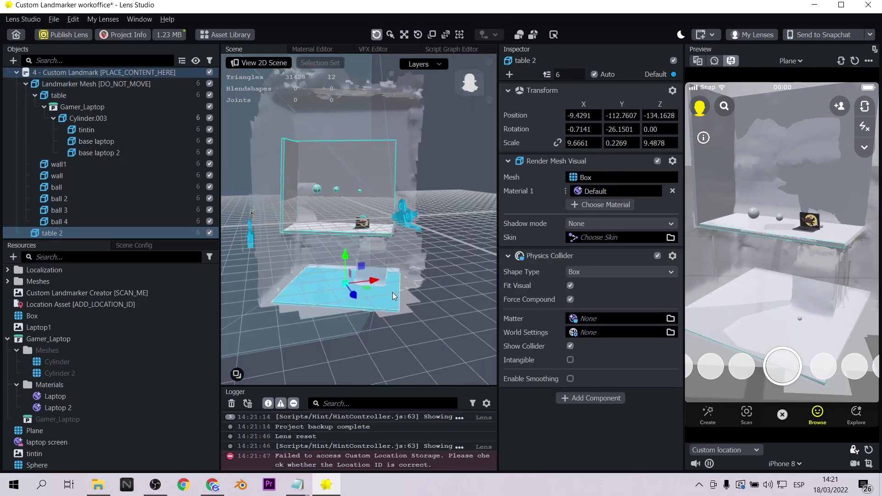
Rename table 2 as floor
{"action": "left_click", "coordinate": [317, 322]}
{"action": "double_click", "coordinate": [58, 233]}
{"action": "type", "text": "floor"}
{"action": "key", "text": "Return"}
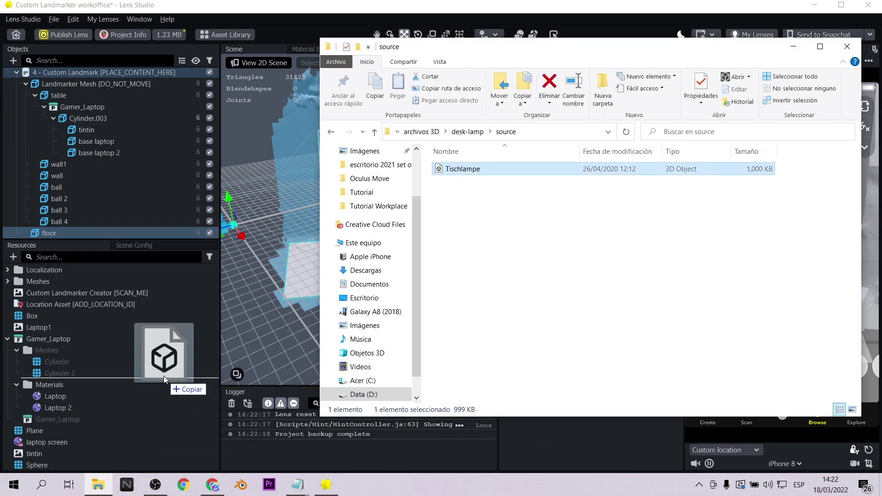
Import the Tischlampe desk lamp and stand it on the table beside the laptop at a scale of 0.80
{"action": "left_click_drag", "start_coordinate": [165, 372], "coordinate": [165, 372]}
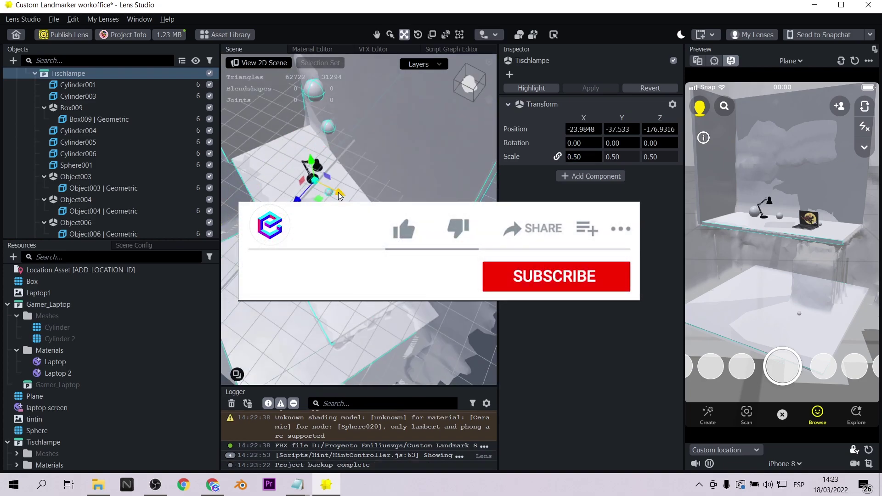
{"action": "left_click", "coordinate": [231, 404]}
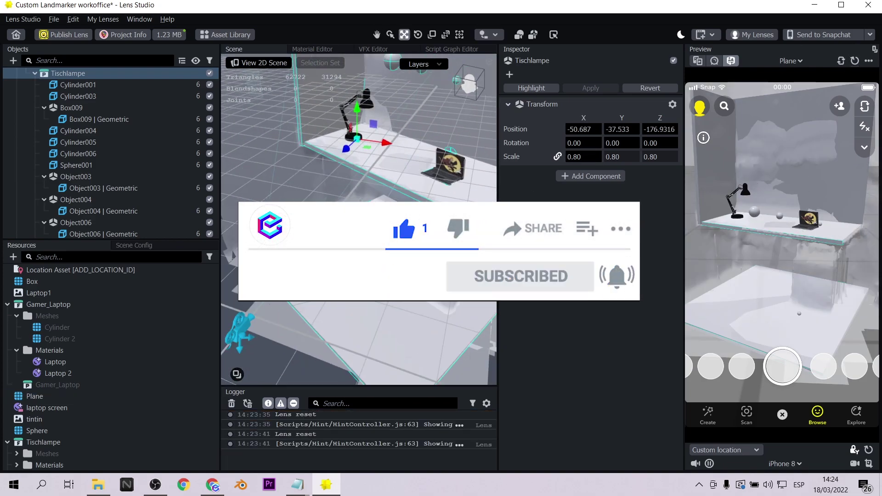
Set the compression type of the Tischlampe lamp's meshes to Draco and check the lens size
{"action": "left_click", "coordinate": [39, 420]}
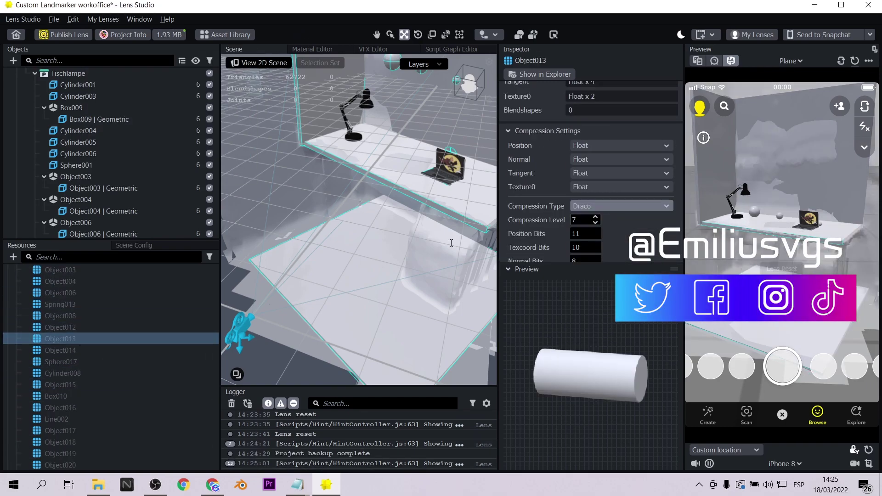
{"action": "left_click", "coordinate": [73, 365]}
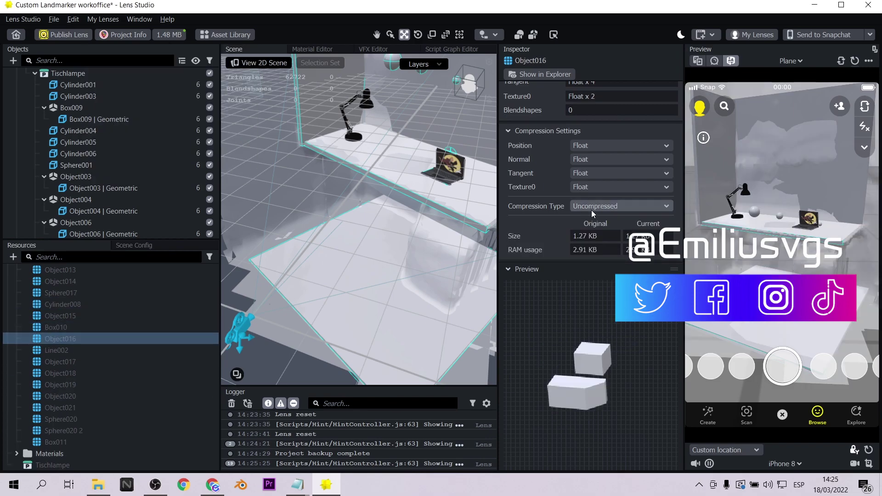
{"action": "left_click", "coordinate": [57, 351]}
{"action": "left_click", "coordinate": [60, 362]}
{"action": "left_click", "coordinate": [60, 374]}
{"action": "left_click", "coordinate": [60, 385]}
{"action": "left_click", "coordinate": [60, 397]}
{"action": "left_click", "coordinate": [601, 206]}
{"action": "left_click", "coordinate": [602, 219]}
{"action": "left_click", "coordinate": [170, 35]}
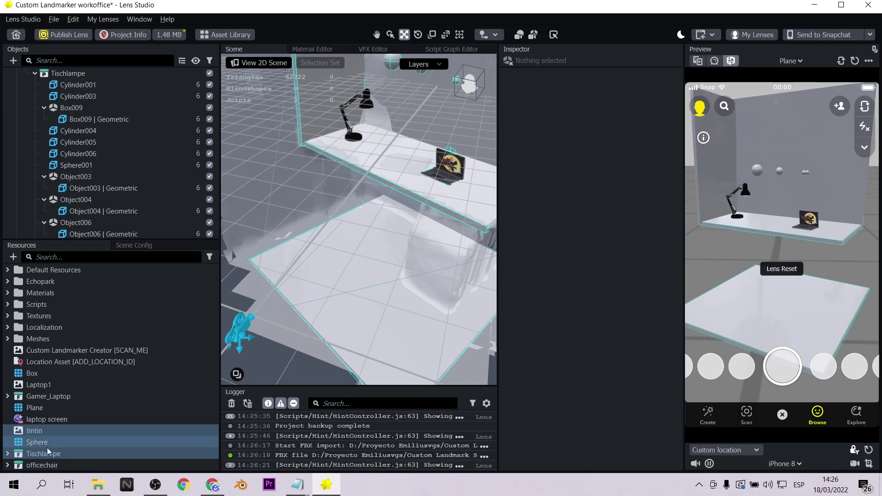
Add the officechair model under Landmarker Mesh, link its scale axes and move it down to the floor
{"action": "scroll", "coordinate": [110, 358], "scroll_direction": "down", "scroll_amount": 2}
{"action": "scroll", "coordinate": [62, 134], "scroll_direction": "up", "scroll_amount": 5}
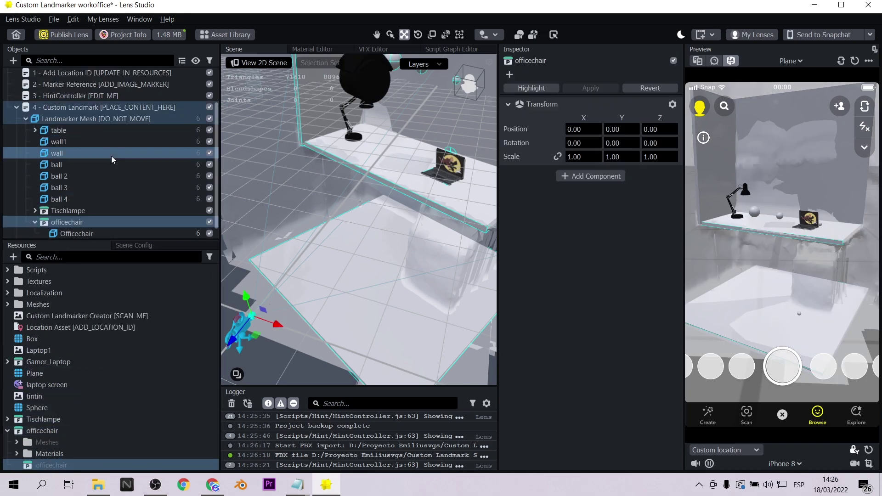
{"action": "left_click", "coordinate": [558, 156]}
{"action": "left_click_drag", "start_coordinate": [319, 195], "coordinate": [353, 158]}
{"action": "left_click_drag", "start_coordinate": [366, 117], "coordinate": [367, 232]}
Scale the office chair down uniformly, trying 0.3 and 0.25 before settling on 0.2
{"action": "left_click", "coordinate": [583, 157]}
{"action": "type", "text": "0.3"}
{"action": "key", "text": "Return"}
{"action": "type", "text": "0.25"}
{"action": "key", "text": "Return"}
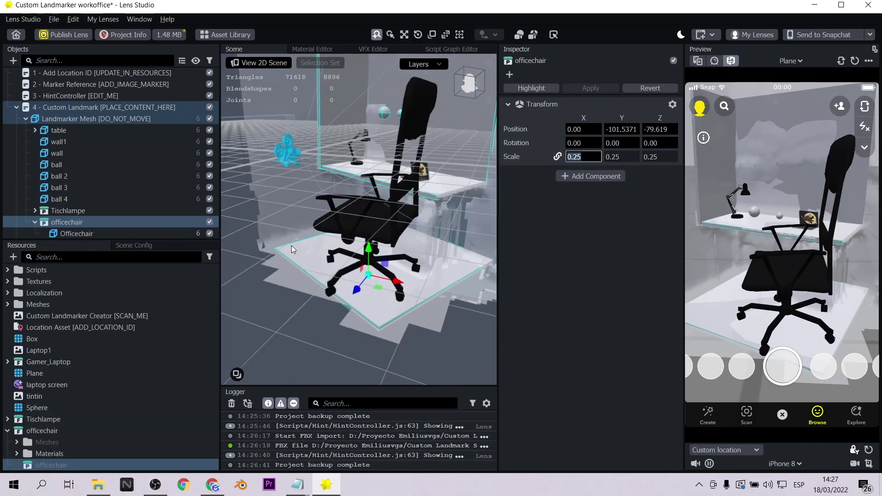
{"action": "type", "text": "0.2"}
{"action": "key", "text": "Return"}
Rotate and position the office chair on the floor in front of the desk
{"action": "scroll", "coordinate": [340, 239], "scroll_direction": "up", "scroll_amount": 3}
{"action": "key", "text": "e"}
{"action": "left_click_drag", "start_coordinate": [358, 294], "coordinate": [327, 284]}
{"action": "key", "text": "w"}
{"action": "right_click_drag", "start_coordinate": [327, 284], "coordinate": [395, 301]}
{"action": "scroll", "coordinate": [358, 258], "scroll_direction": "down", "scroll_amount": 4}
{"action": "key", "text": "e"}
{"action": "mouse_move", "coordinate": [322, 250]}
{"action": "left_mouse_down"}
{"action": "mouse_move", "coordinate": [311, 248]}
{"action": "mouse_move", "coordinate": [317, 256]}
{"action": "left_mouse_up"}
{"action": "scroll", "coordinate": [789, 262], "scroll_direction": "down", "scroll_amount": 3}
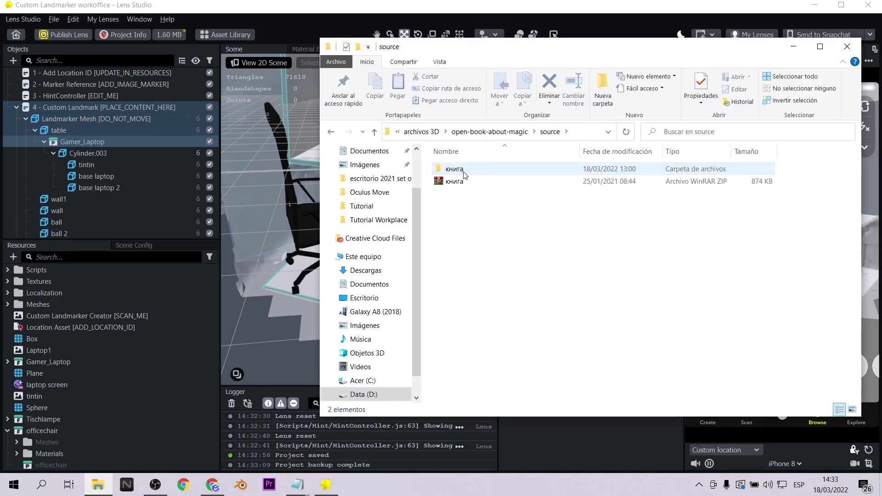
Import the open book model from the книга folder and add it under Landmarker Mesh
{"action": "double_click", "coordinate": [453, 171]}
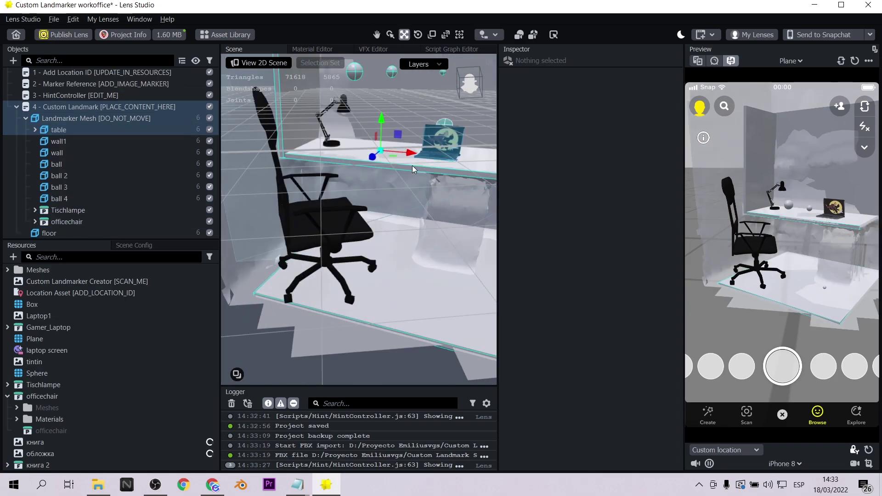
{"action": "left_click", "coordinate": [7, 466]}
{"action": "scroll", "coordinate": [83, 394], "scroll_direction": "down", "scroll_amount": 1}
{"action": "left_click_drag", "start_coordinate": [50, 464], "coordinate": [96, 118]}
{"action": "scroll", "coordinate": [358, 221], "scroll_direction": "down", "scroll_amount": 5}
Compress the книга 2 book's mesh and compare the lens size before and after
{"action": "left_click", "coordinate": [169, 35]}
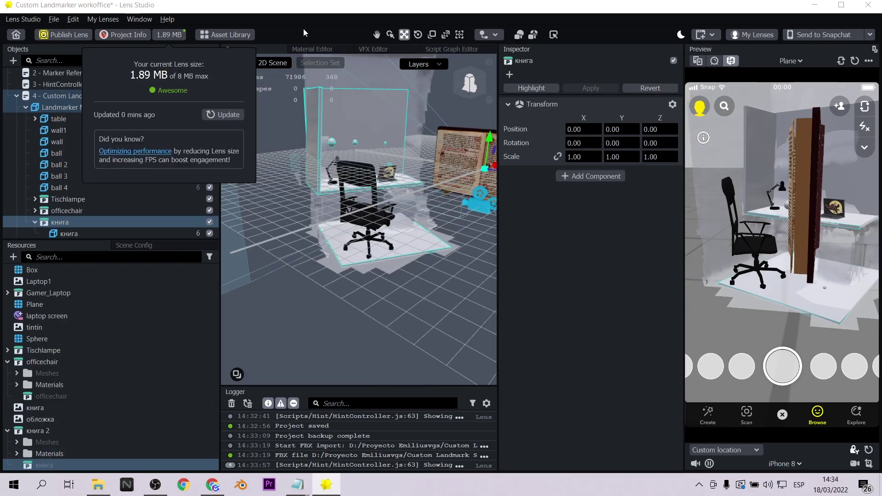
{"action": "left_click", "coordinate": [16, 442]}
{"action": "left_click", "coordinate": [54, 454]}
{"action": "left_click", "coordinate": [57, 465]}
{"action": "left_click", "coordinate": [621, 122]}
{"action": "left_click", "coordinate": [592, 144]}
{"action": "left_click", "coordinate": [170, 35]}
Scale the book down to about 0.17 x 0.25 x 0.10 and move it towards the desk
{"action": "left_click", "coordinate": [60, 223]}
{"action": "left_click", "coordinate": [432, 35]}
{"action": "scroll", "coordinate": [358, 221], "scroll_direction": "down", "scroll_amount": 3}
{"action": "scroll", "coordinate": [359, 221], "scroll_direction": "down", "scroll_amount": 3}
{"action": "left_click_drag", "start_coordinate": [454, 146], "coordinate": [454, 170]}
{"action": "left_click_drag", "start_coordinate": [482, 174], "coordinate": [456, 179]}
{"action": "right_click_drag", "start_coordinate": [359, 220], "coordinate": [404, 216]}
{"action": "left_click_drag", "start_coordinate": [491, 193], "coordinate": [464, 197]}
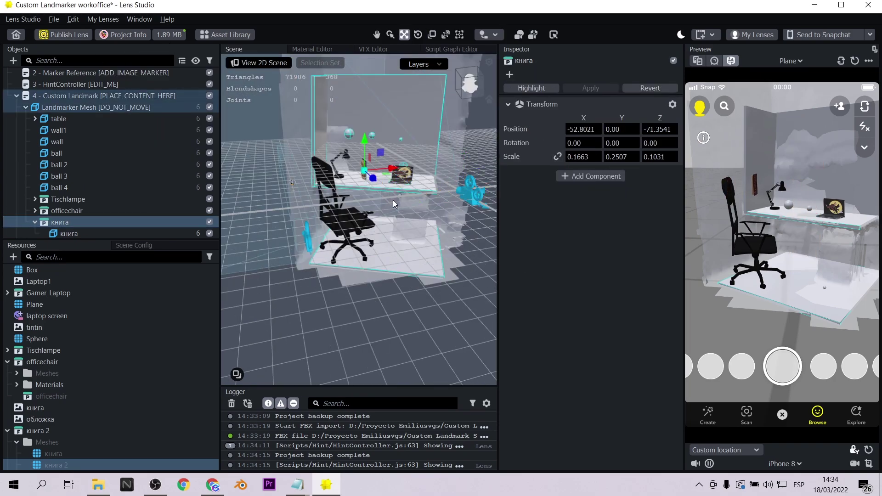
Increase the book's Z scale to about 0.17 and move it onto the table in front of the lamp
{"action": "left_click_drag", "start_coordinate": [367, 180], "coordinate": [356, 168]}
{"action": "right_click_drag", "start_coordinate": [358, 183], "coordinate": [414, 202]}
{"action": "scroll", "coordinate": [382, 129], "scroll_direction": "up", "scroll_amount": 5}
{"action": "left_click_drag", "start_coordinate": [373, 118], "coordinate": [374, 140]}
{"action": "left_click", "coordinate": [404, 35]}
{"action": "left_click_drag", "start_coordinate": [363, 127], "coordinate": [376, 145]}
{"action": "right_click_drag", "start_coordinate": [376, 145], "coordinate": [368, 220]}
{"action": "scroll", "coordinate": [358, 137], "scroll_direction": "up", "scroll_amount": 3}
Rotate the book to lie open on the table, at about -73.2, 6.0 and -88.2 degrees
{"action": "left_click", "coordinate": [418, 35]}
{"action": "left_click", "coordinate": [418, 35]}
{"action": "left_click_drag", "start_coordinate": [388, 98], "coordinate": [390, 108]}
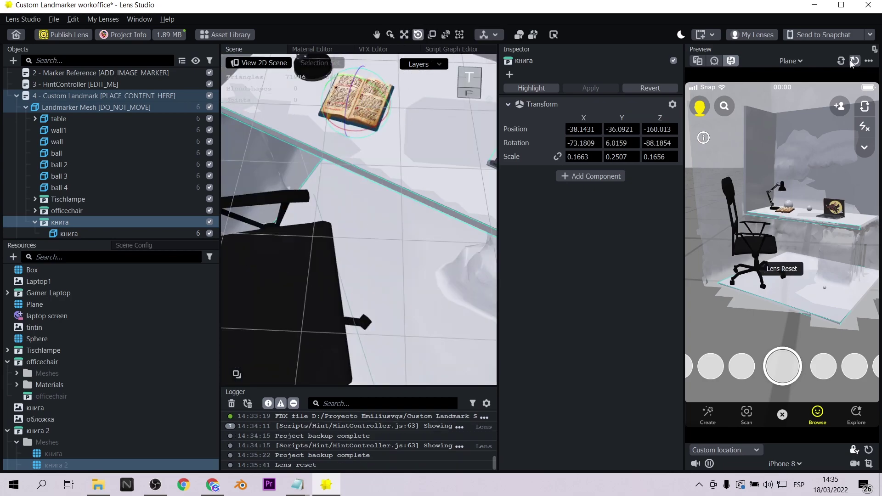
Add a Physics Box Body as a child of the inner книга book object
{"action": "scroll", "coordinate": [358, 183], "scroll_direction": "down", "scroll_amount": 3}
{"action": "left_click", "coordinate": [34, 119]}
{"action": "left_click", "coordinate": [94, 165]}
{"action": "left_click", "coordinate": [69, 225]}
{"action": "left_click", "coordinate": [14, 60]}
{"action": "type", "text": "ph"}
{"action": "left_click", "coordinate": [179, 117]}
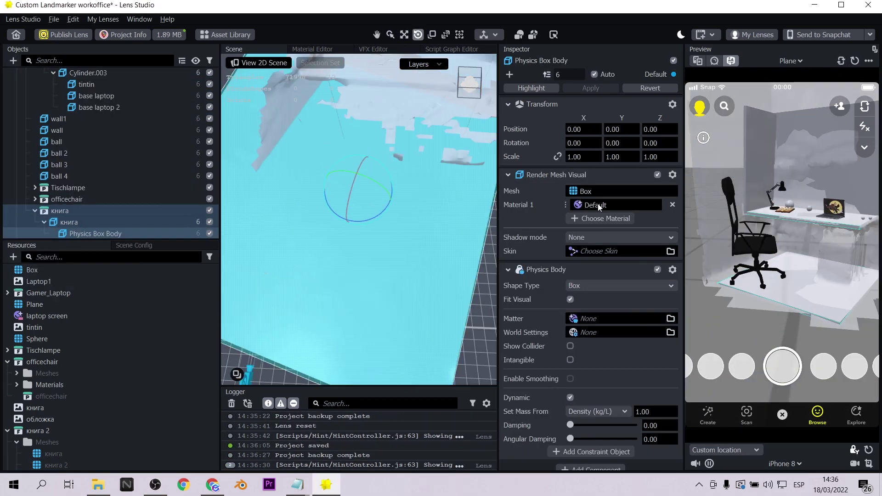
Shrink the Physics Box Body to the book's size, about 0.071 x 0.044 x 0.010, and align it with the book
{"action": "double_click", "coordinate": [583, 157]}
{"action": "type", "text": "0.3"}
{"action": "scroll", "coordinate": [358, 183], "scroll_direction": "down", "scroll_amount": 5}
{"action": "type", "text": "0.06"}
{"action": "scroll", "coordinate": [359, 147], "scroll_direction": "up", "scroll_amount": 5}
{"action": "left_click", "coordinate": [432, 35]}
{"action": "left_click_drag", "start_coordinate": [379, 137], "coordinate": [366, 125]}
{"action": "left_click_drag", "start_coordinate": [389, 154], "coordinate": [396, 156]}
{"action": "right_click_drag", "start_coordinate": [348, 143], "coordinate": [400, 184]}
{"action": "scroll", "coordinate": [368, 147], "scroll_direction": "up", "scroll_amount": 3}
{"action": "left_click", "coordinate": [404, 35]}
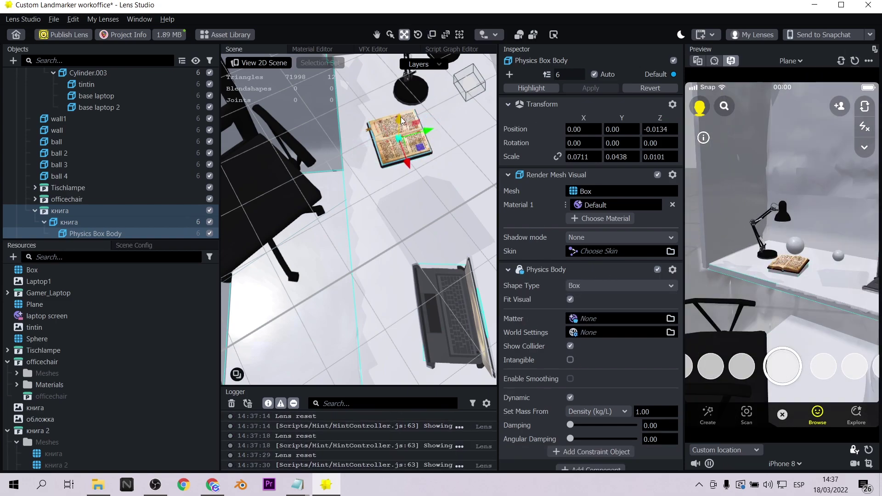
Replay the ball drop in the preview to test how the balls land on the book
{"action": "left_click", "coordinate": [855, 61]}
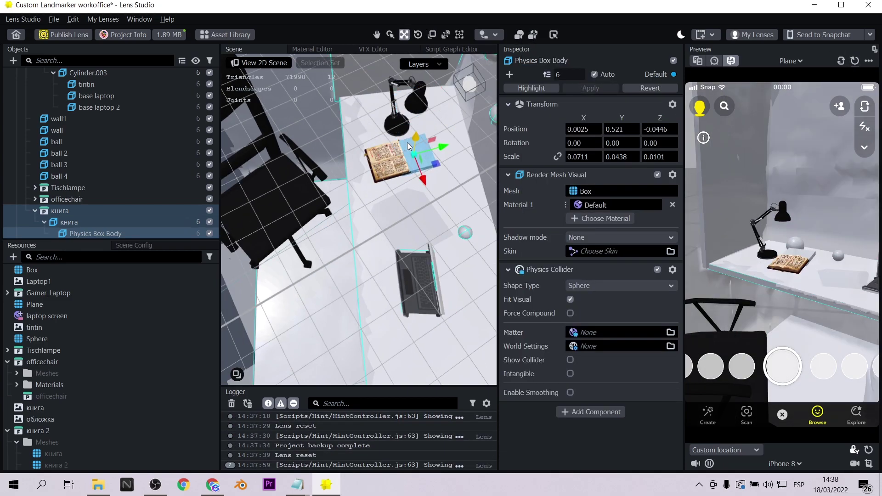
{"action": "left_click", "coordinate": [856, 62]}
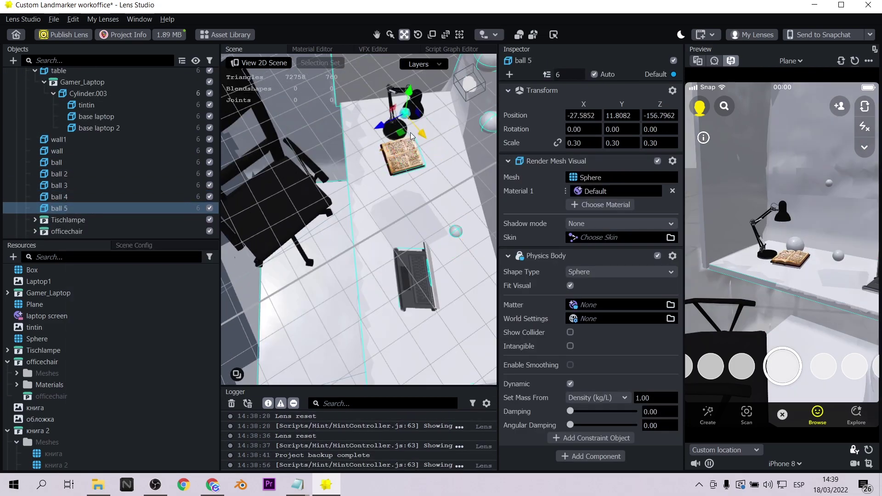
{"action": "left_click", "coordinate": [855, 62]}
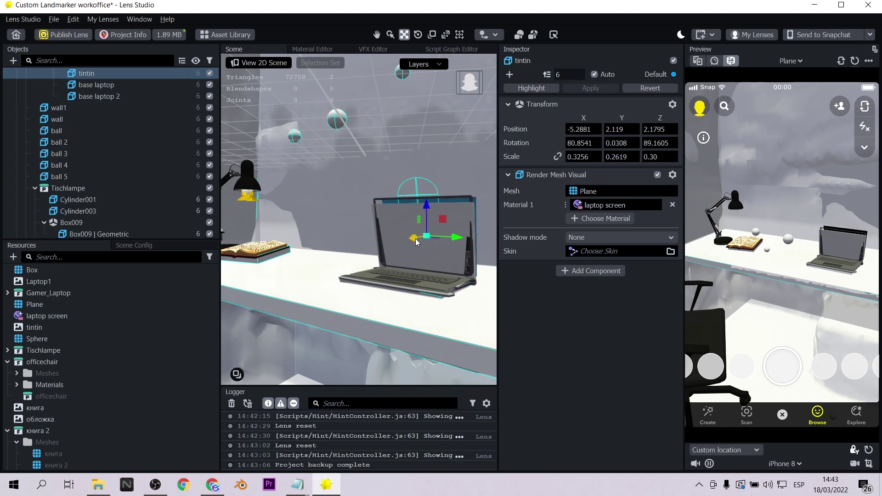
Move the tintin plane in front of the laptop's display, to X about -4.1, try the laptop screen material's Metallic setting, and save the project
{"action": "left_click_drag", "start_coordinate": [415, 239], "coordinate": [407, 243]}
{"action": "left_click", "coordinate": [115, 257]}
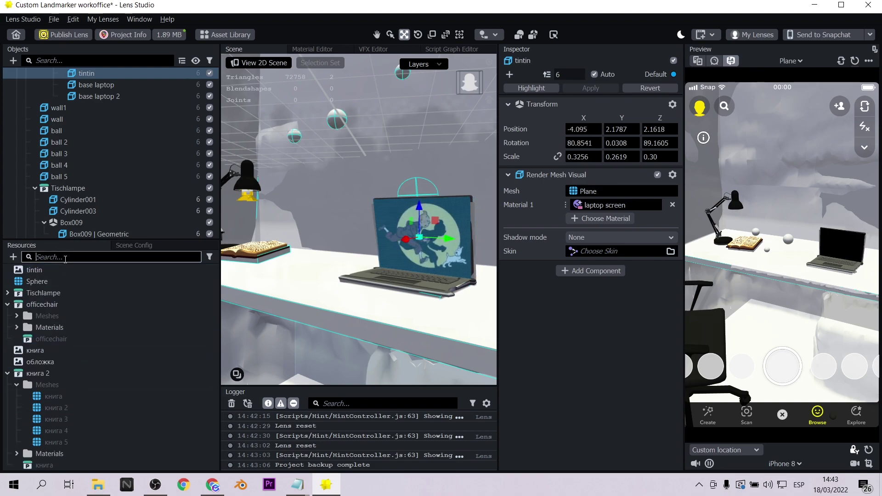
{"action": "type", "text": "lap"}
{"action": "left_click", "coordinate": [67, 339]}
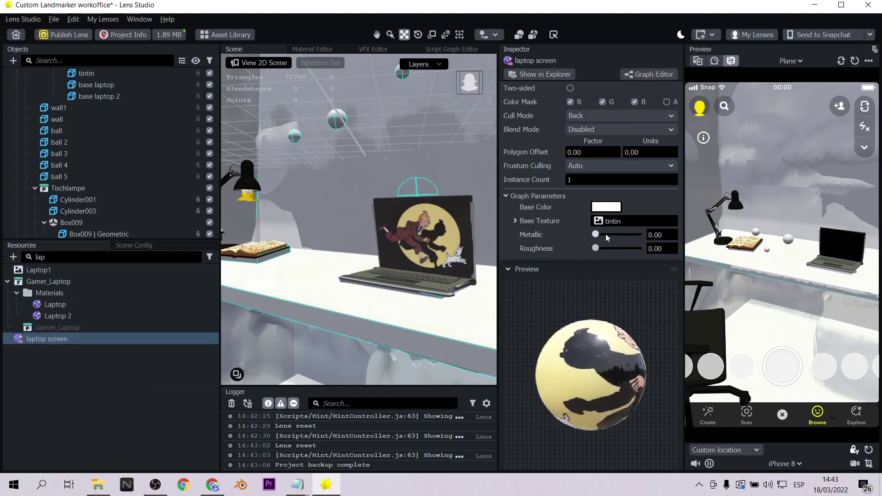
{"action": "left_click_drag", "start_coordinate": [606, 234], "coordinate": [623, 235]}
{"action": "left_click", "coordinate": [855, 61]}
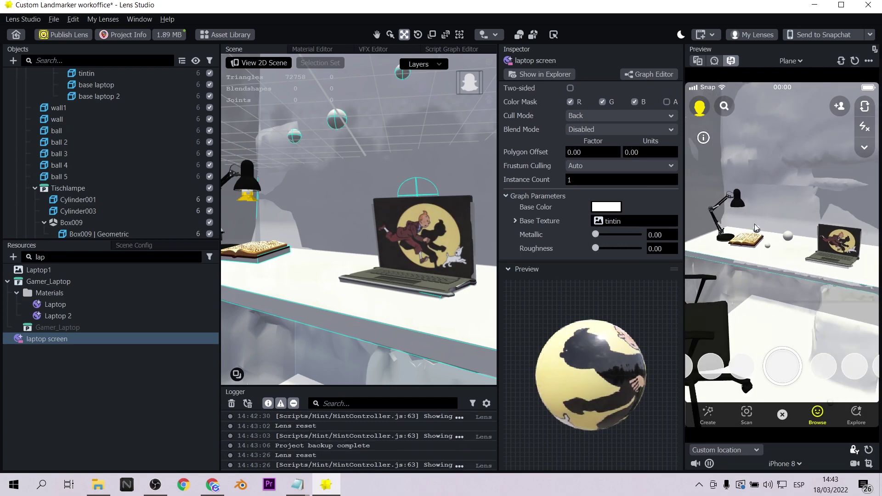
{"action": "key", "text": "ctrl+s"}
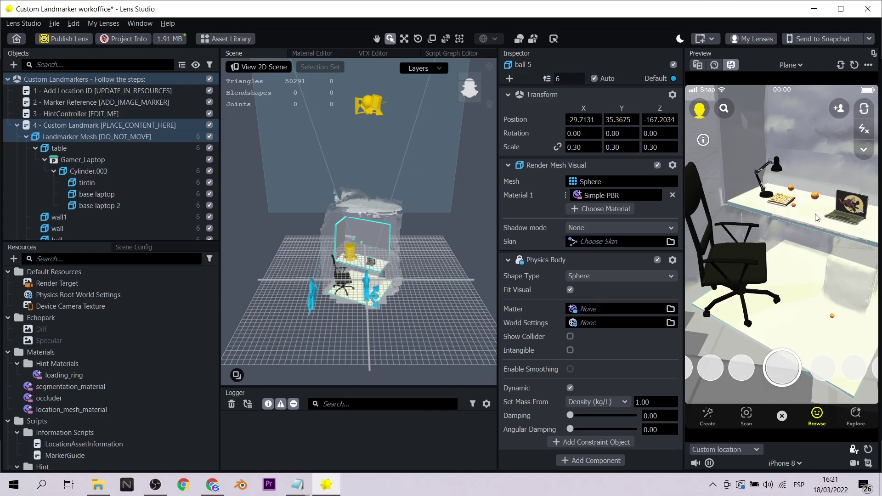
Replace the table's Default material with a new Occluder material and turn off its Show Collider option
{"action": "right_click_drag", "start_coordinate": [797, 179], "coordinate": [785, 207]}
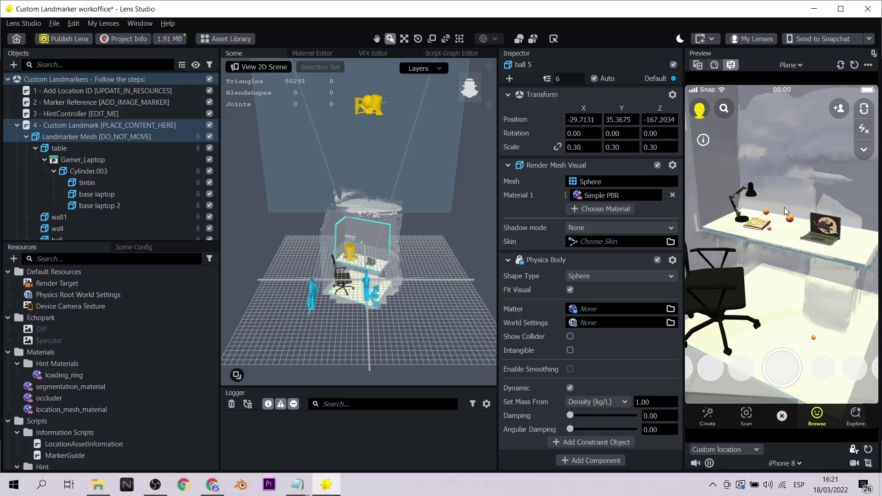
{"action": "left_click", "coordinate": [89, 151]}
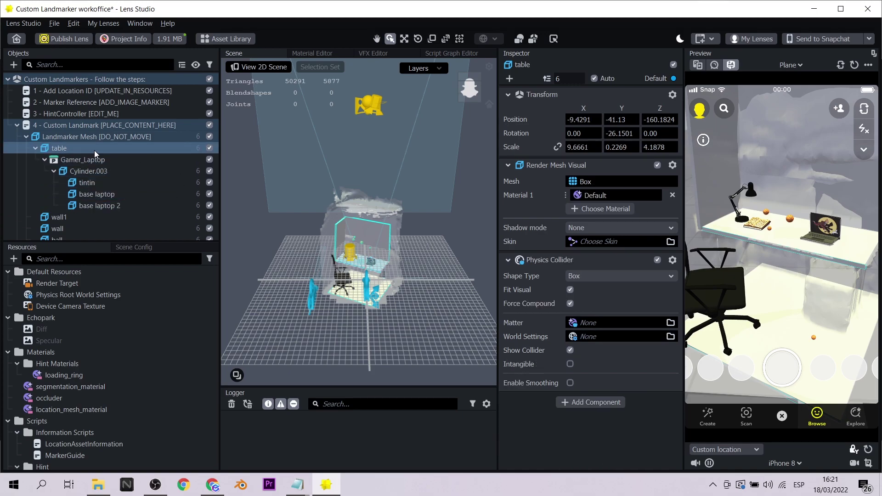
{"action": "left_click", "coordinate": [671, 196]}
{"action": "left_click", "coordinate": [625, 197]}
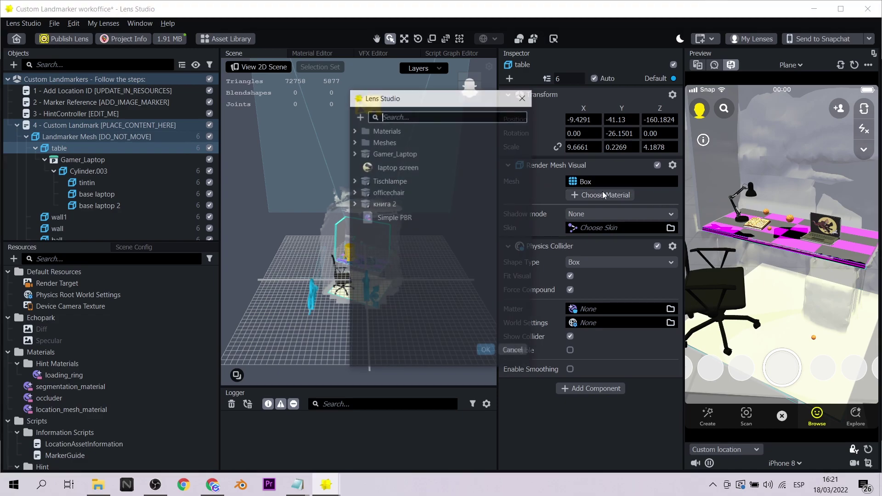
{"action": "left_click", "coordinate": [360, 117]}
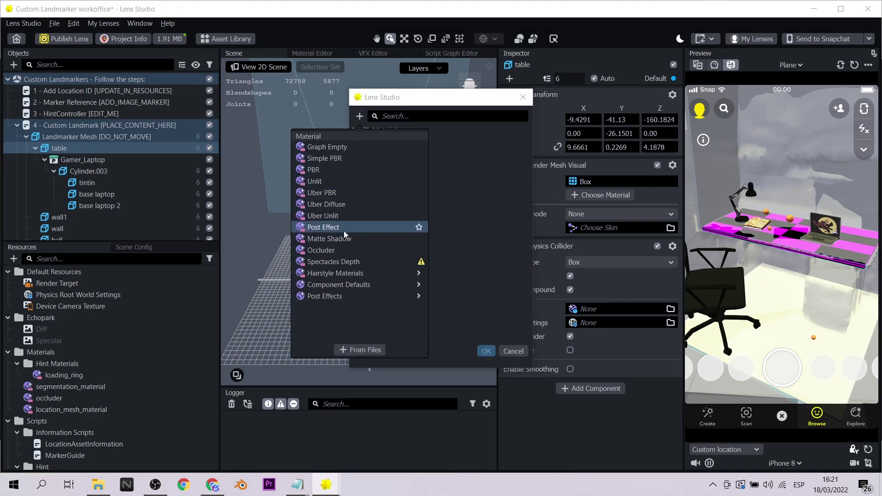
{"action": "left_click", "coordinate": [340, 251]}
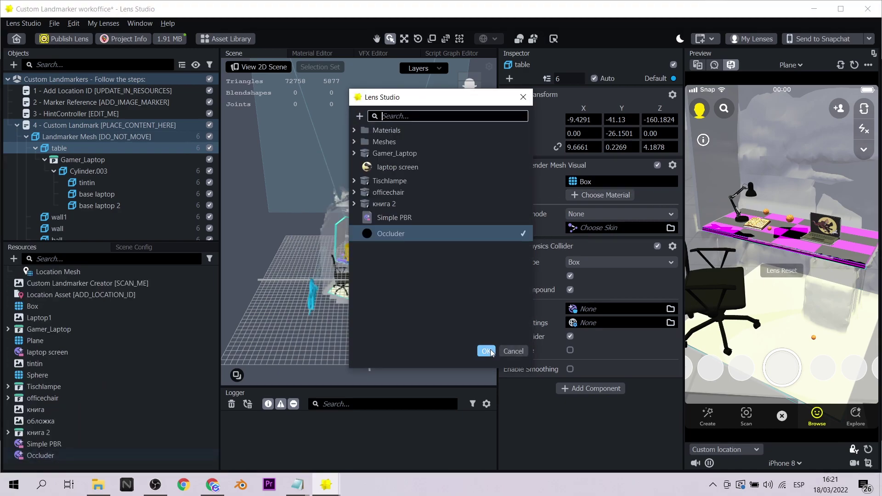
{"action": "left_click", "coordinate": [487, 350]}
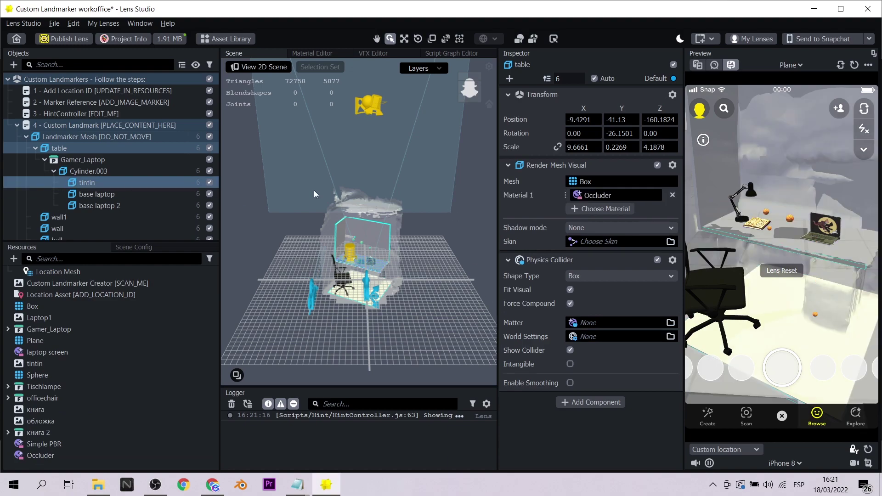
{"action": "left_click", "coordinate": [570, 351]}
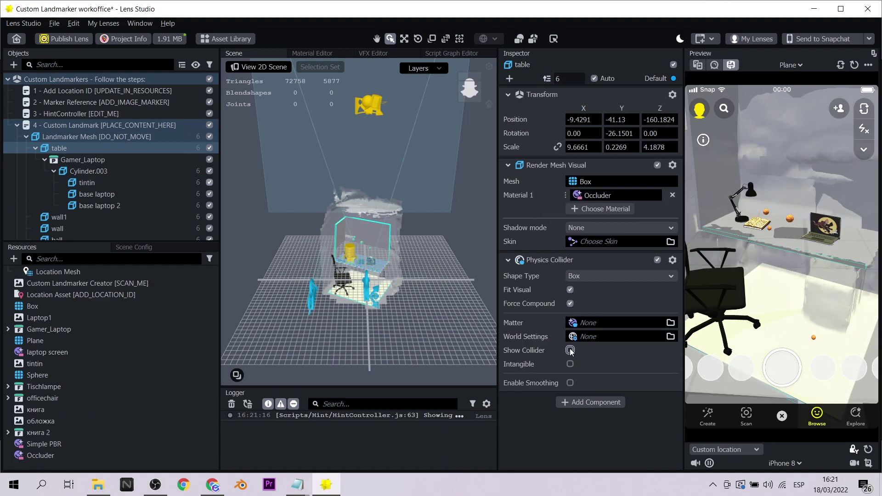
Replace the Default material of base laptop and base laptop 2 with Occluder
{"action": "left_click", "coordinate": [99, 194]}
{"action": "left_click", "coordinate": [672, 209]}
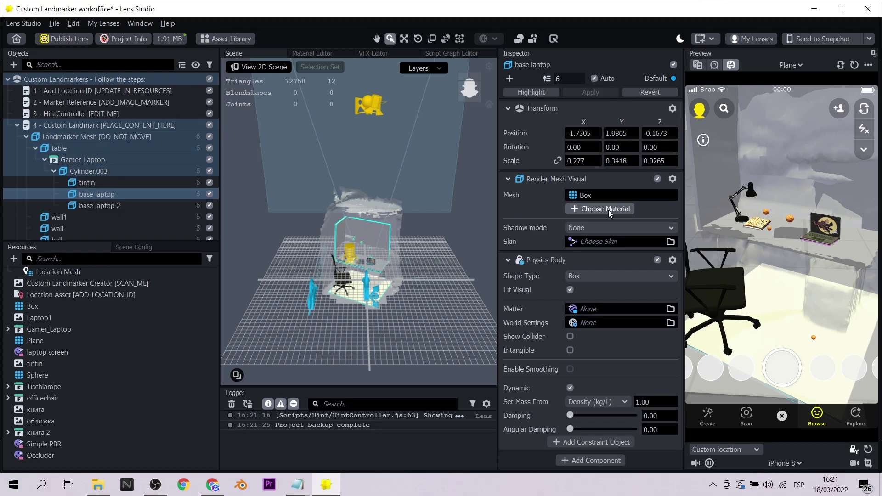
{"action": "left_click", "coordinate": [602, 209]}
{"action": "left_click", "coordinate": [486, 352]}
{"action": "key", "text": "Down"}
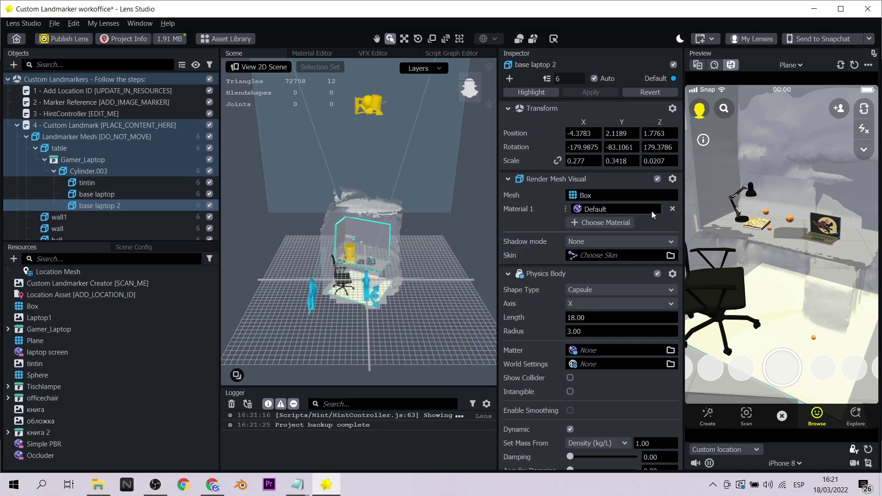
{"action": "left_click", "coordinate": [672, 209]}
{"action": "left_click", "coordinate": [602, 209]}
{"action": "left_click", "coordinate": [486, 352]}
Replace the material of wall1 and wall with Occluder
{"action": "scroll", "coordinate": [59, 232], "scroll_direction": "down", "scroll_amount": 3}
{"action": "left_click", "coordinate": [173, 153]}
{"action": "left_click", "coordinate": [672, 195]}
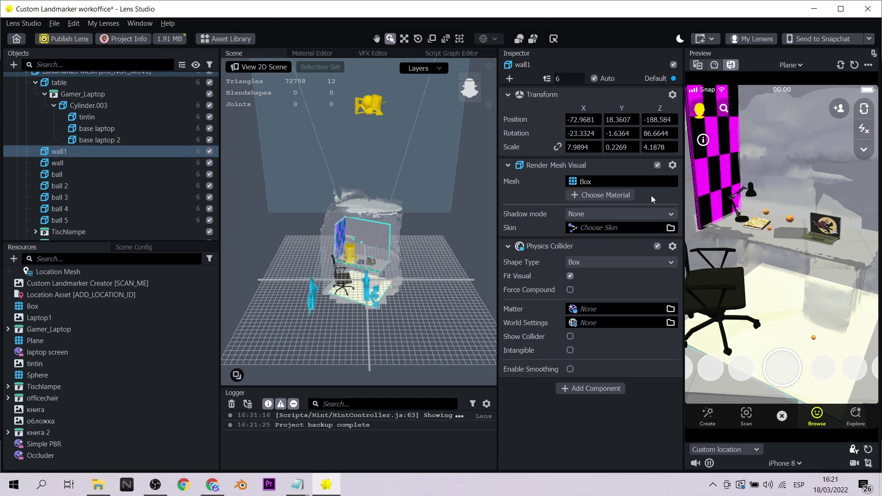
{"action": "left_click", "coordinate": [602, 195]}
{"action": "left_click", "coordinate": [404, 232]}
{"action": "left_click", "coordinate": [486, 351]}
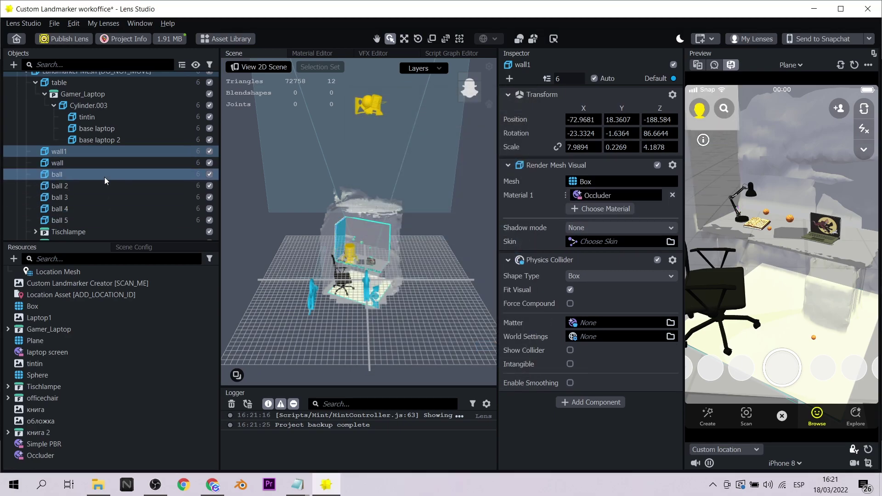
{"action": "left_click", "coordinate": [60, 163]}
{"action": "left_click", "coordinate": [673, 195]}
{"action": "left_click", "coordinate": [601, 196]}
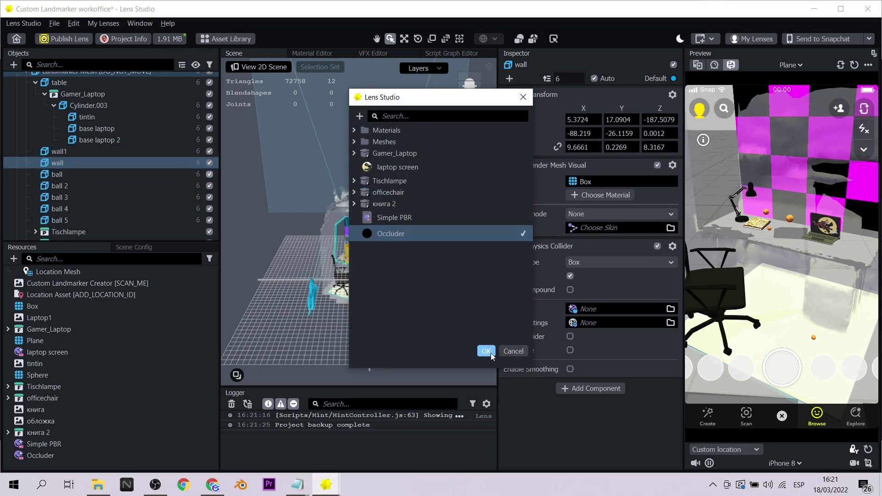
{"action": "left_click", "coordinate": [491, 355]}
Check the materials assigned to the walls and the balls
{"action": "left_click", "coordinate": [124, 177]}
{"action": "left_click", "coordinate": [75, 164]}
{"action": "left_click", "coordinate": [76, 154]}
{"action": "left_click", "coordinate": [87, 190]}
{"action": "scroll", "coordinate": [87, 192], "scroll_direction": "down", "scroll_amount": 1}
{"action": "left_click", "coordinate": [63, 169]}
{"action": "left_click", "coordinate": [56, 144]}
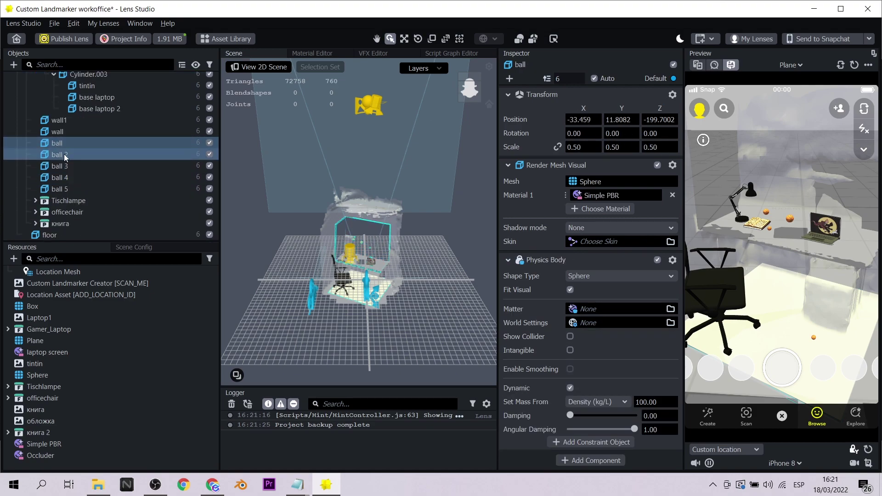
Look through the remaining balls and replace the floor's material with Occluder
{"action": "left_click", "coordinate": [63, 155]}
{"action": "left_click", "coordinate": [60, 165]}
{"action": "left_click", "coordinate": [59, 178]}
{"action": "left_click", "coordinate": [57, 189]}
{"action": "left_click", "coordinate": [53, 237]}
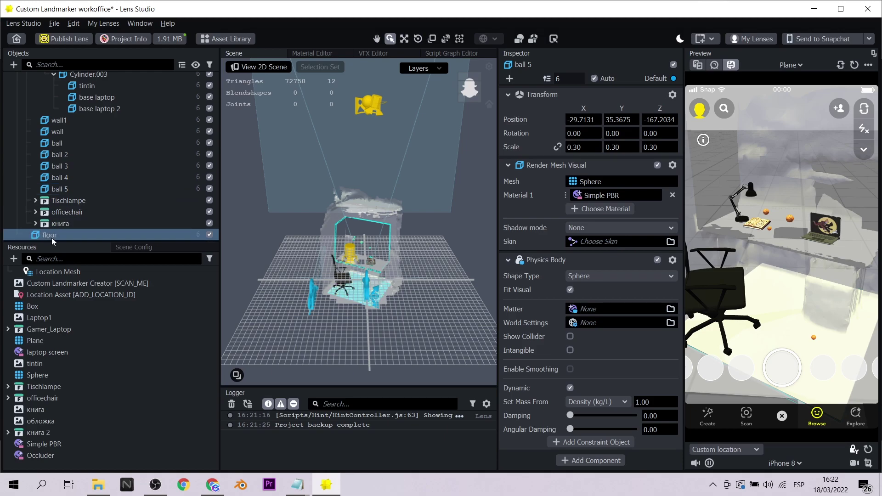
{"action": "left_click", "coordinate": [673, 196]}
{"action": "left_click", "coordinate": [616, 198]}
{"action": "left_click", "coordinate": [393, 233]}
{"action": "left_click", "coordinate": [487, 352]}
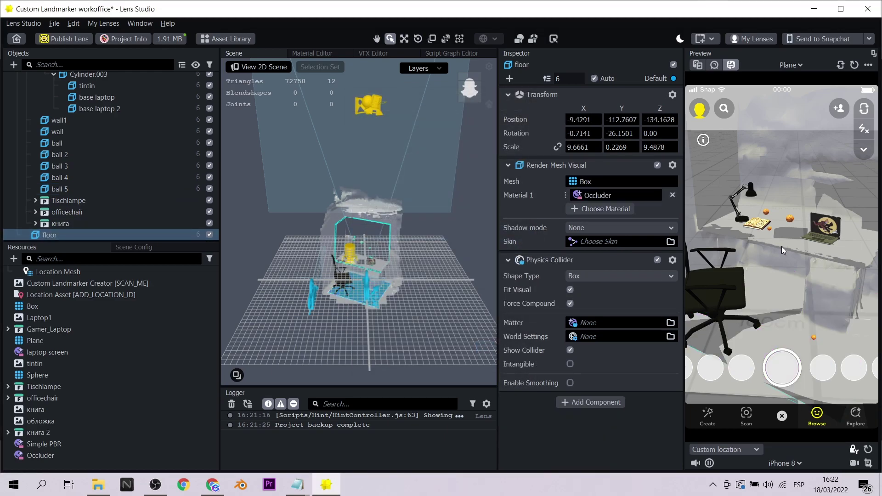
Replace the location_mesh_material on the Landmarker Mesh with the Occluder material
{"action": "scroll", "coordinate": [781, 258], "scroll_direction": "down", "scroll_amount": 3}
{"action": "scroll", "coordinate": [142, 178], "scroll_direction": "up", "scroll_amount": 5}
{"action": "left_click", "coordinate": [87, 170]}
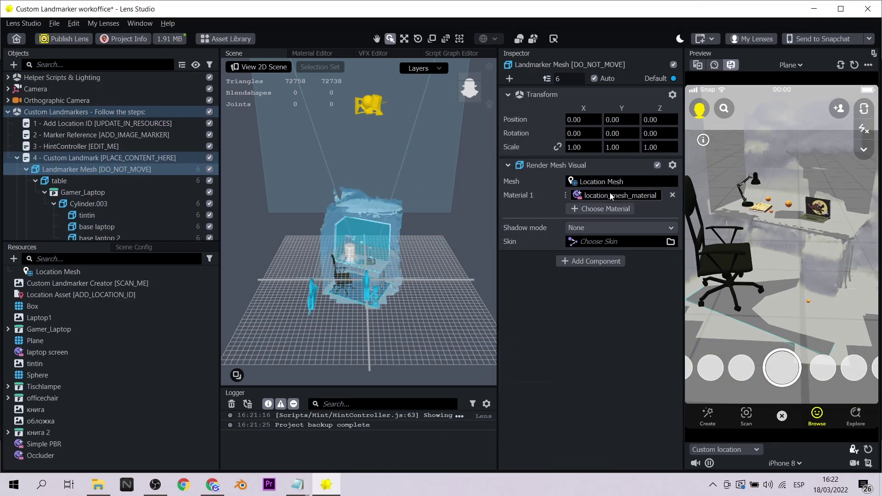
{"action": "left_click", "coordinate": [672, 194]}
{"action": "left_click", "coordinate": [611, 194]}
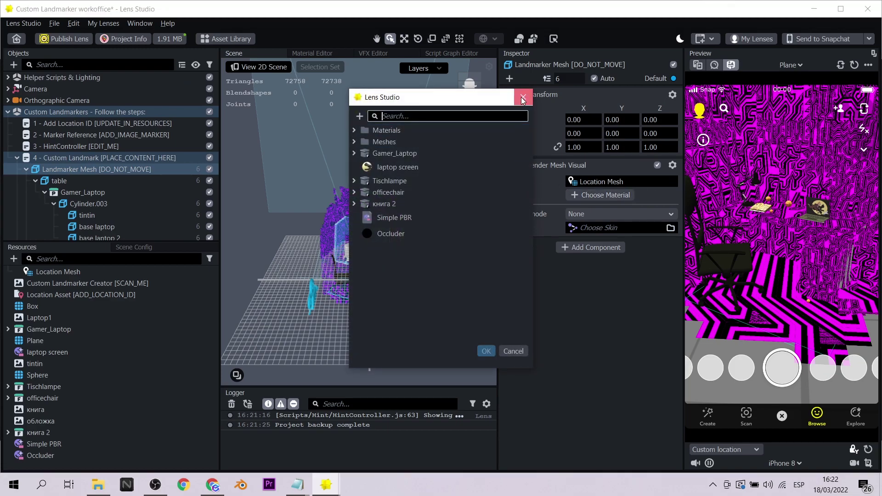
{"action": "left_click", "coordinate": [523, 98]}
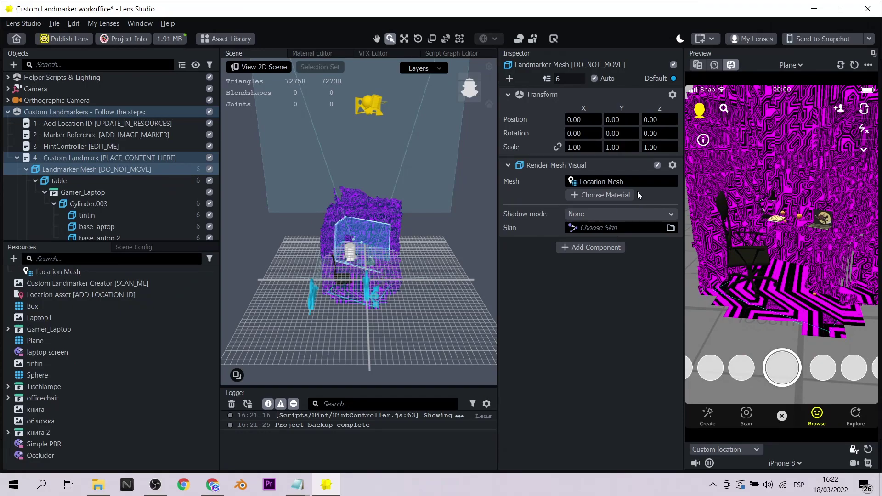
{"action": "left_click", "coordinate": [621, 196]}
{"action": "left_click", "coordinate": [486, 351]}
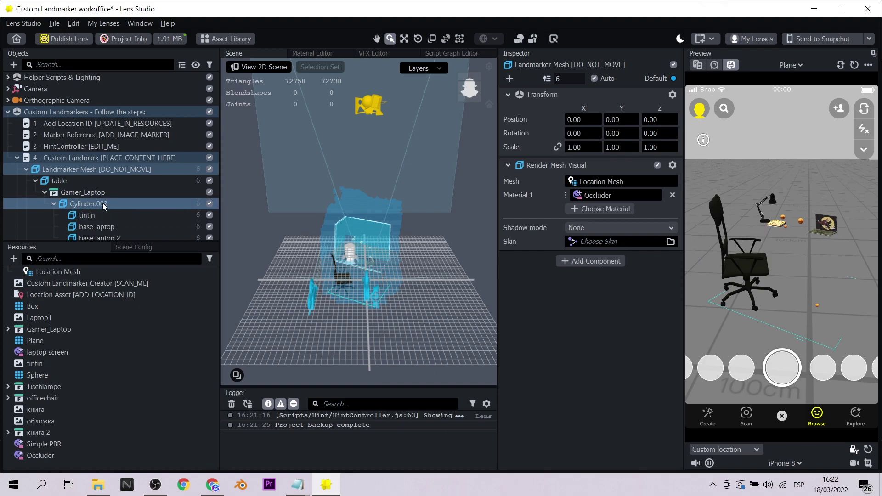
Select the floor object and save the project
{"action": "scroll", "coordinate": [92, 221], "scroll_direction": "down", "scroll_amount": 4}
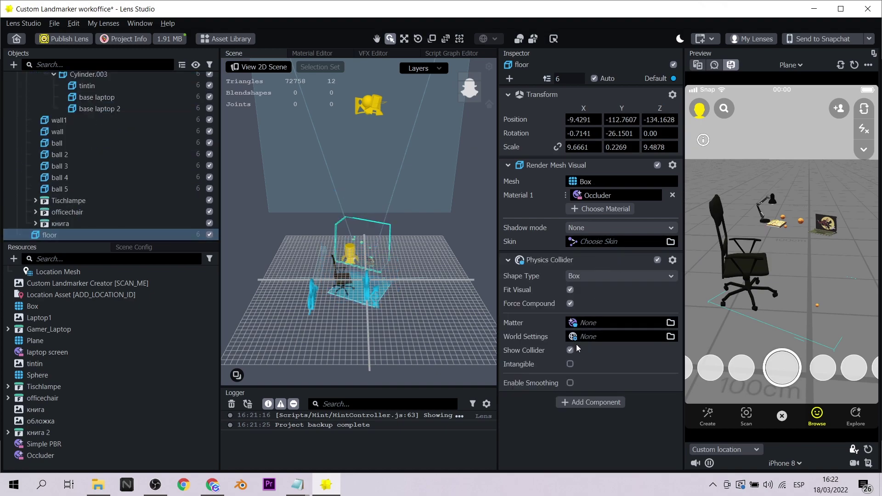
{"action": "key", "text": "ctrl+s"}
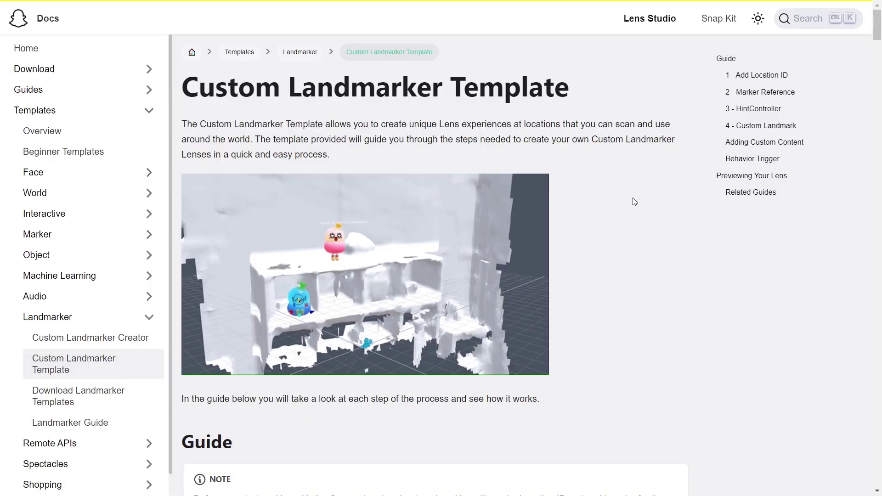
In the Custom Landmarker Template documentation, read the guide's introduction and the Add Location ID section
{"action": "scroll", "coordinate": [635, 202], "scroll_direction": "down", "scroll_amount": 15}
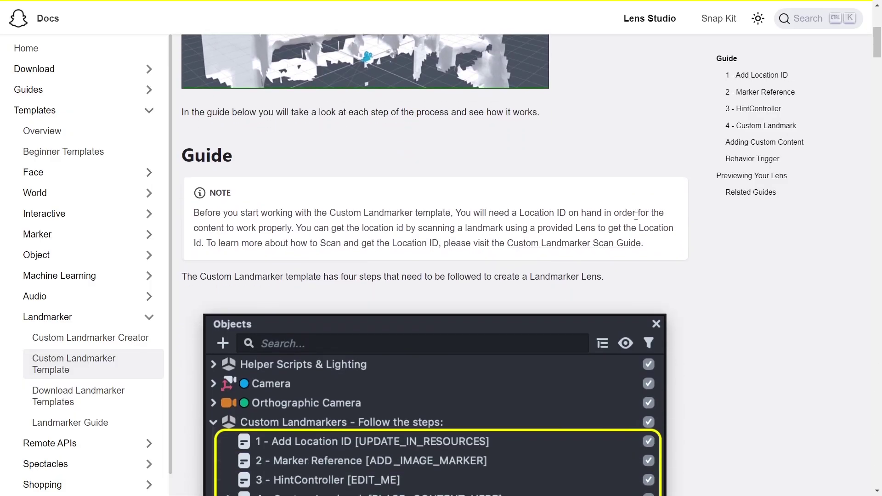
{"action": "scroll", "coordinate": [643, 210], "scroll_direction": "down", "scroll_amount": 5}
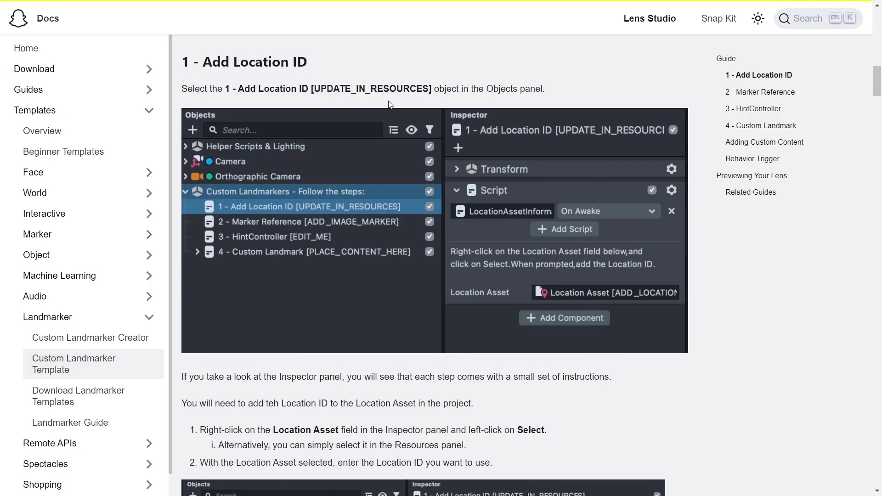
{"action": "scroll", "coordinate": [464, 232], "scroll_direction": "down", "scroll_amount": 7}
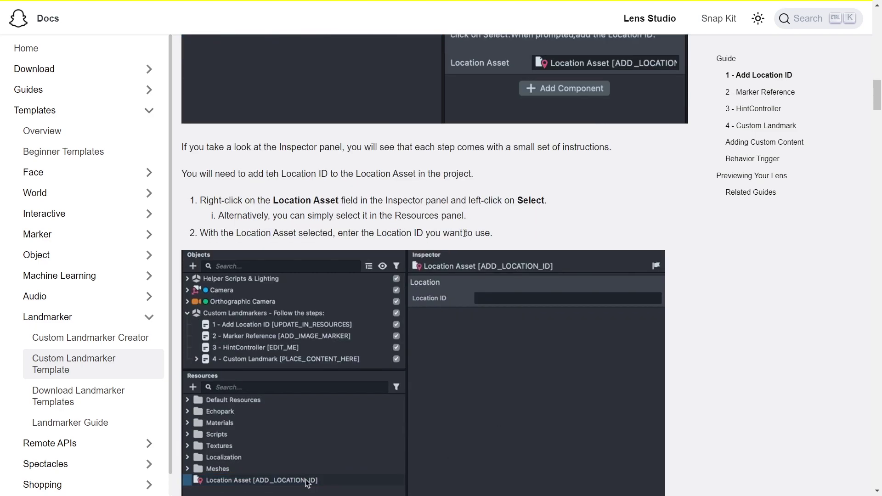
{"action": "scroll", "coordinate": [464, 233], "scroll_direction": "down", "scroll_amount": 16}
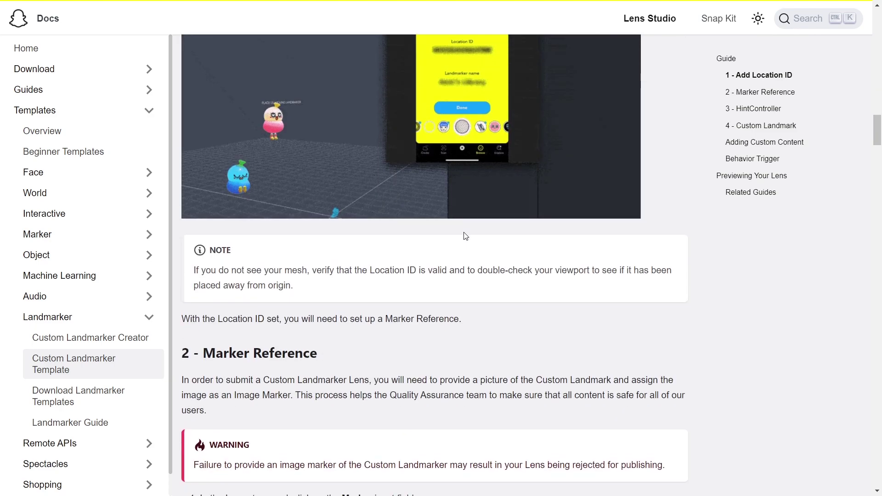
{"action": "scroll", "coordinate": [212, 147], "scroll_direction": "up", "scroll_amount": 1}
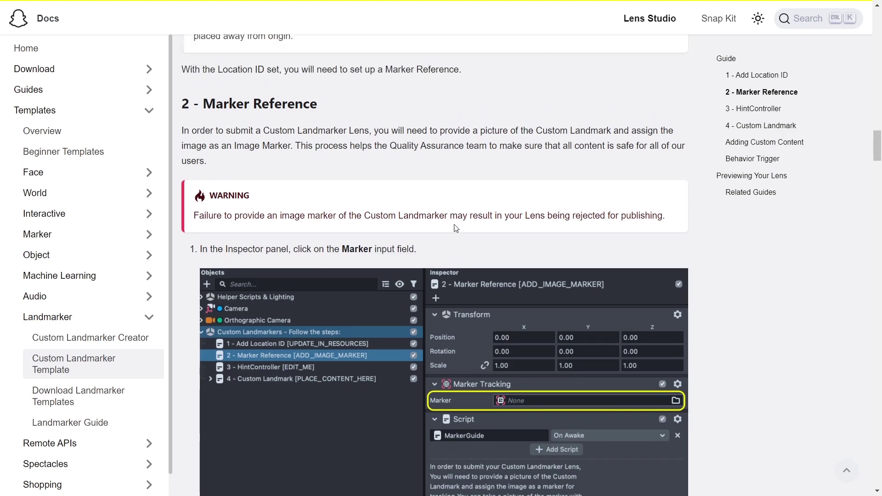
Read the Marker Reference section, including its publishing warning and the instructions for creating an Image Marker
{"action": "mouse_move", "coordinate": [209, 123]}
{"action": "left_mouse_down"}
{"action": "mouse_move", "coordinate": [321, 127]}
{"action": "mouse_move", "coordinate": [344, 158]}
{"action": "left_mouse_up"}
{"action": "left_click", "coordinate": [343, 159]}
{"action": "scroll", "coordinate": [344, 159], "scroll_direction": "down", "scroll_amount": 1}
{"action": "scroll", "coordinate": [343, 158], "scroll_direction": "down", "scroll_amount": 1}
{"action": "left_click_drag", "start_coordinate": [204, 177], "coordinate": [328, 178]}
{"action": "left_click_drag", "start_coordinate": [382, 175], "coordinate": [469, 178]}
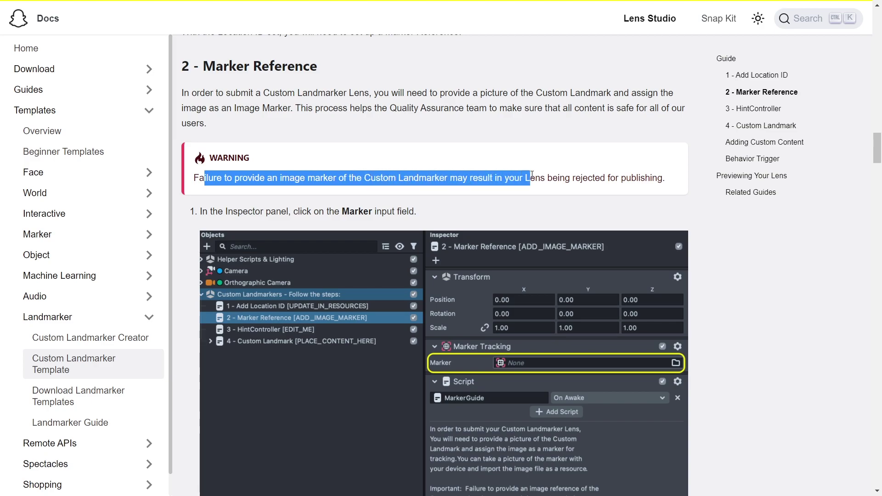
{"action": "left_click_drag", "start_coordinate": [531, 176], "coordinate": [638, 171]}
{"action": "left_click", "coordinate": [668, 180]}
{"action": "scroll", "coordinate": [443, 265], "scroll_direction": "down", "scroll_amount": 3}
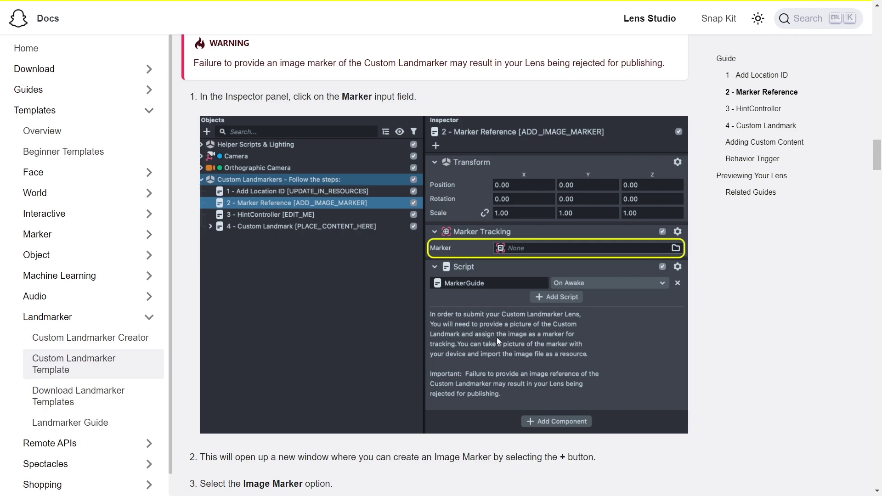
{"action": "scroll", "coordinate": [573, 329], "scroll_direction": "down", "scroll_amount": 10}
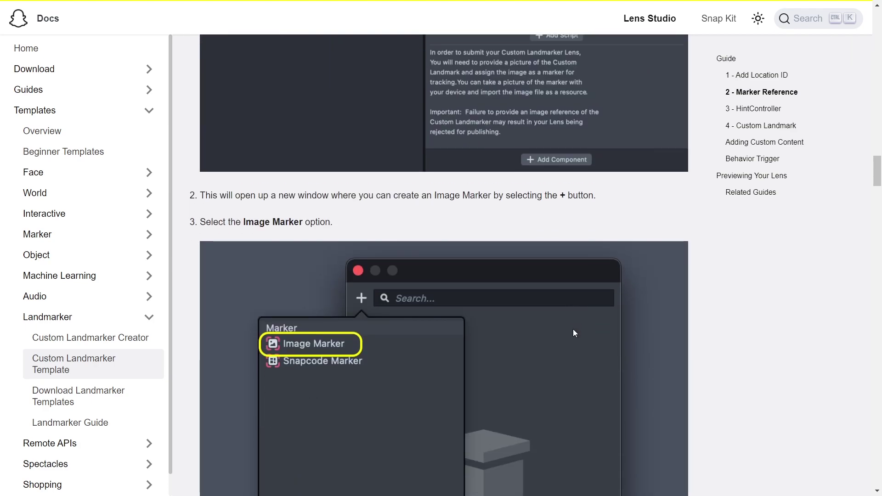